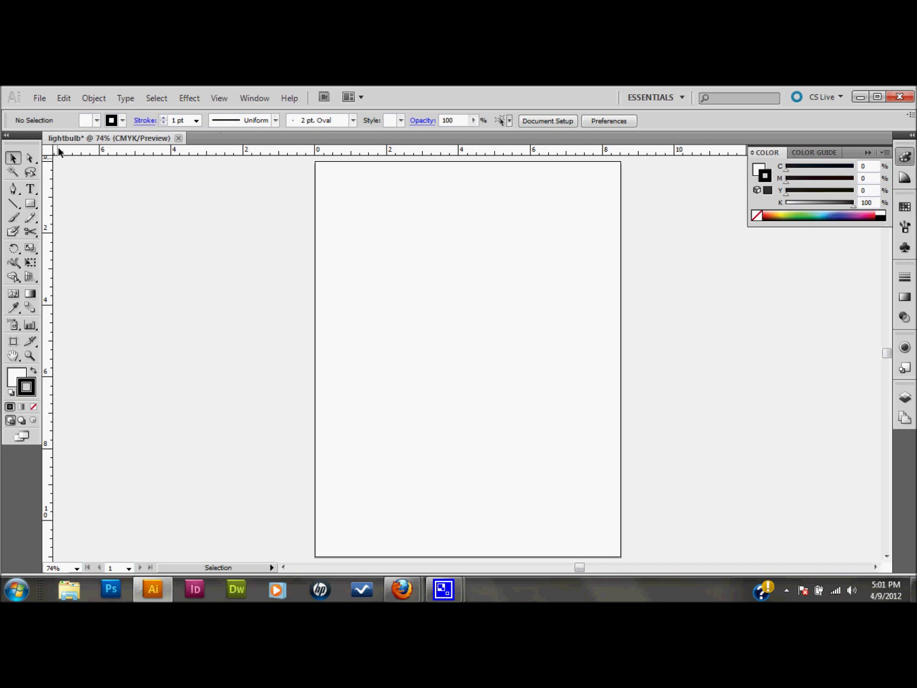
- Hide and re-show the rulers from the View menu, then toggle them again with Ctrl+R
click(218, 95)
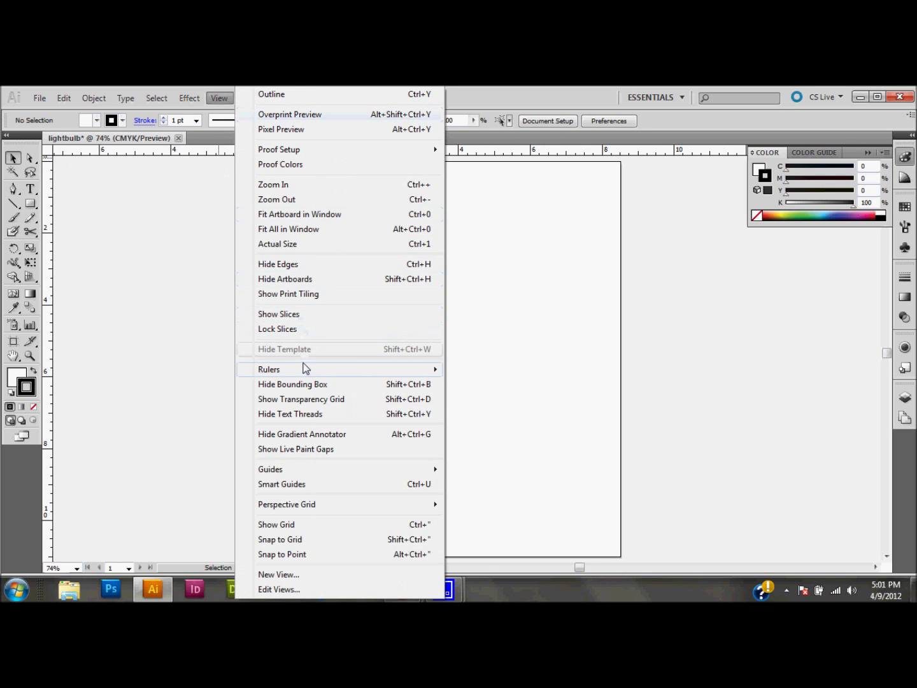
mouse_move(408, 371)
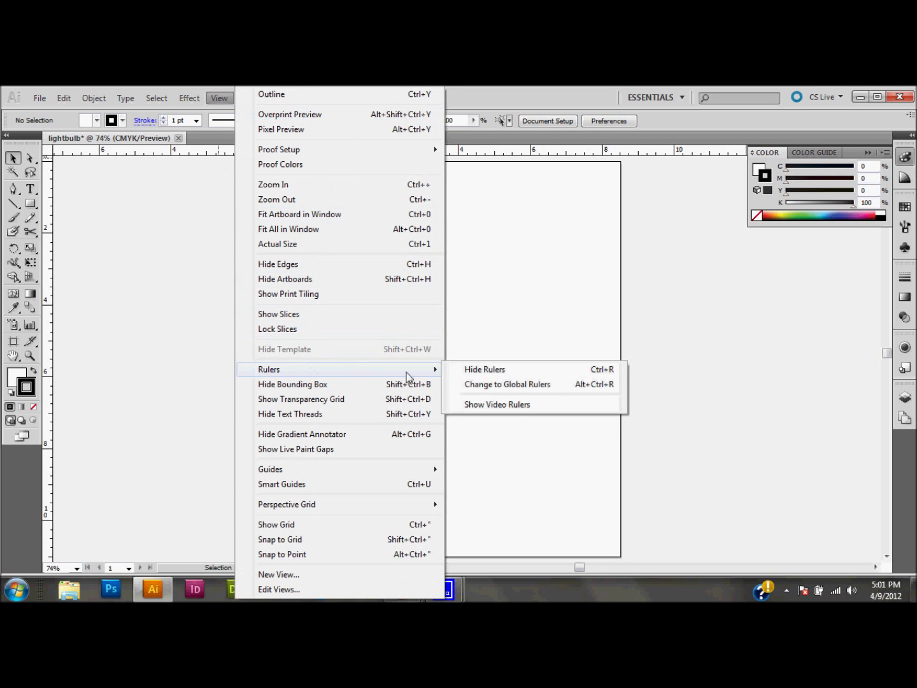
click(486, 369)
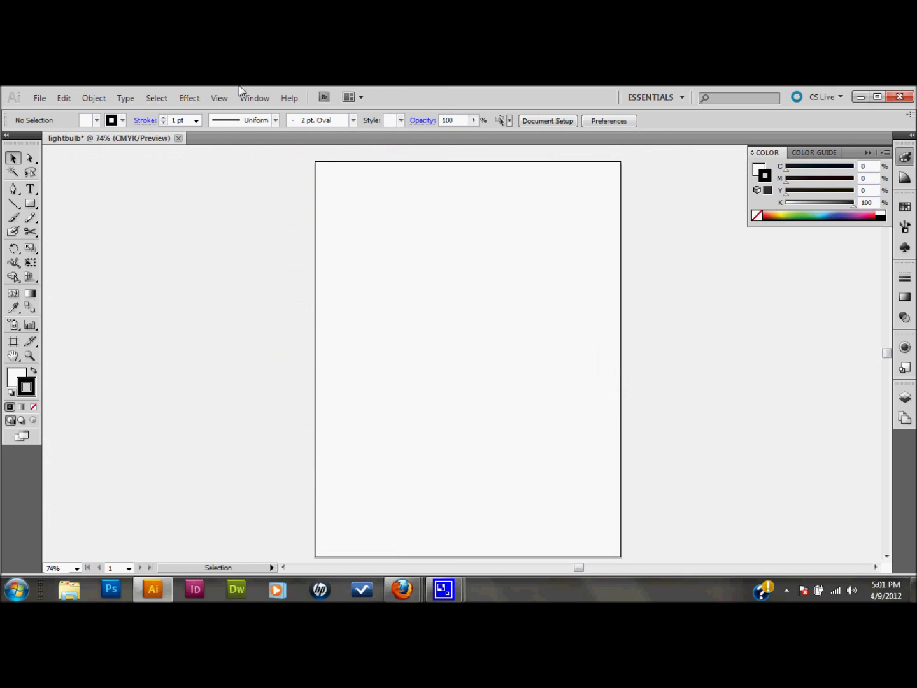
click(219, 99)
mouse_move(375, 375)
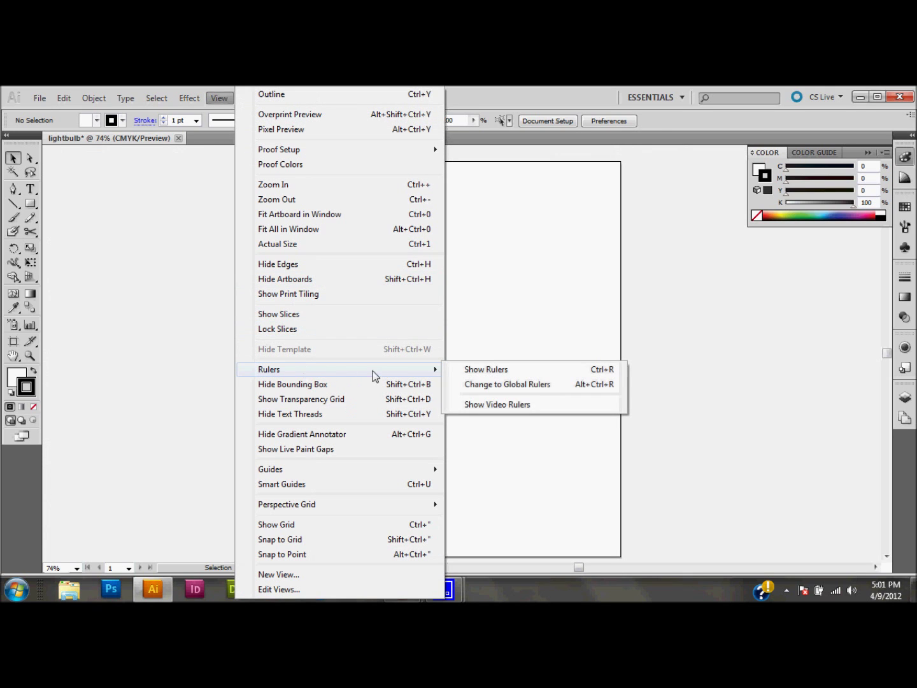
click(502, 369)
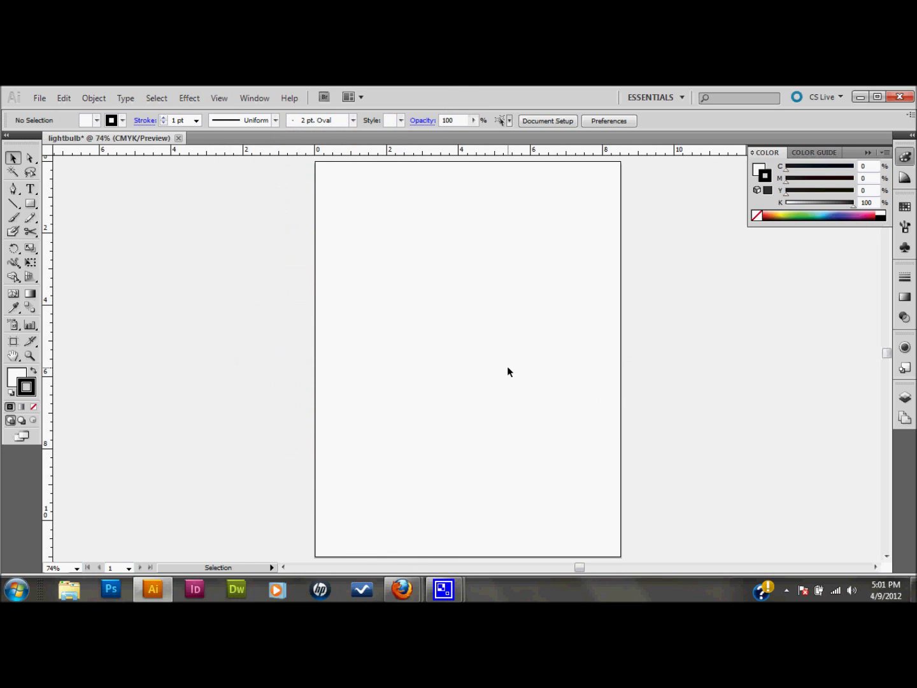
key(ctrl+r)
key(ctrl+r)
key(ctrl+r)
key(ctrl+r)
key(ctrl+r)
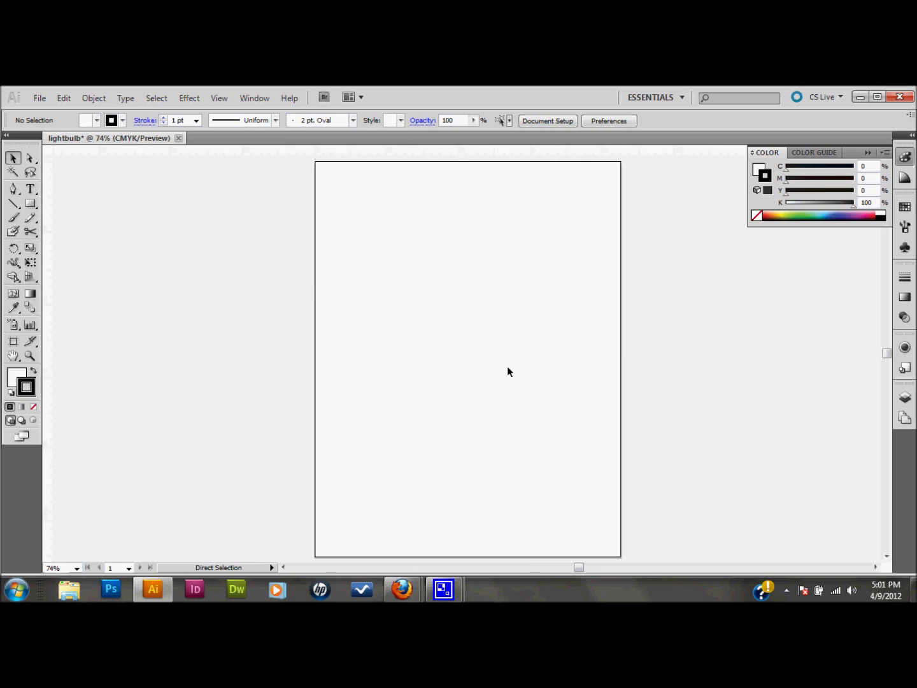
key(ctrl+r)
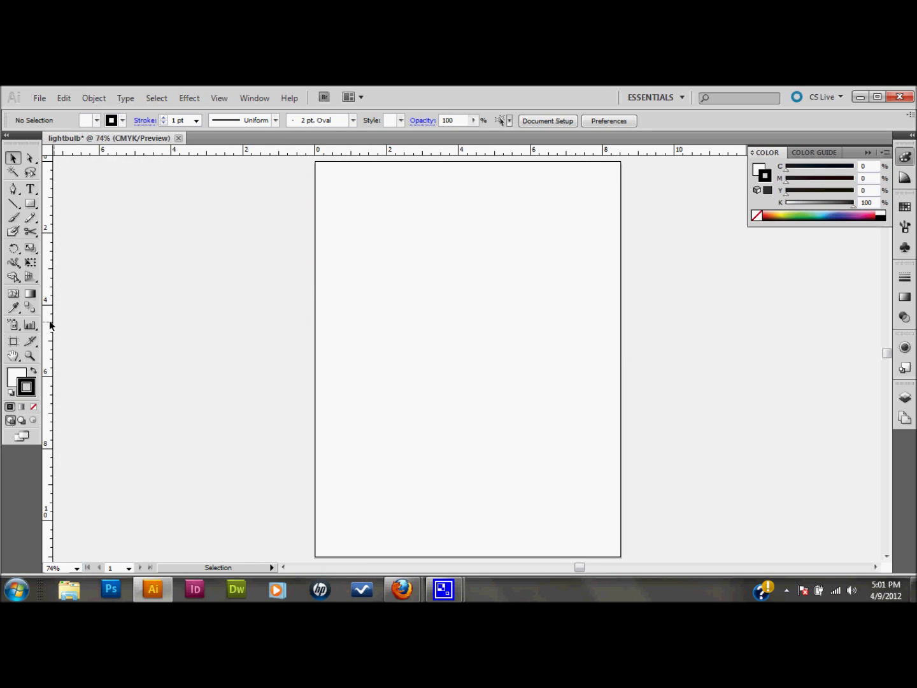
- Place a vertical guide at the artboard's 4-inch centre and zoom into the upper area
drag(49, 325, 469, 374)
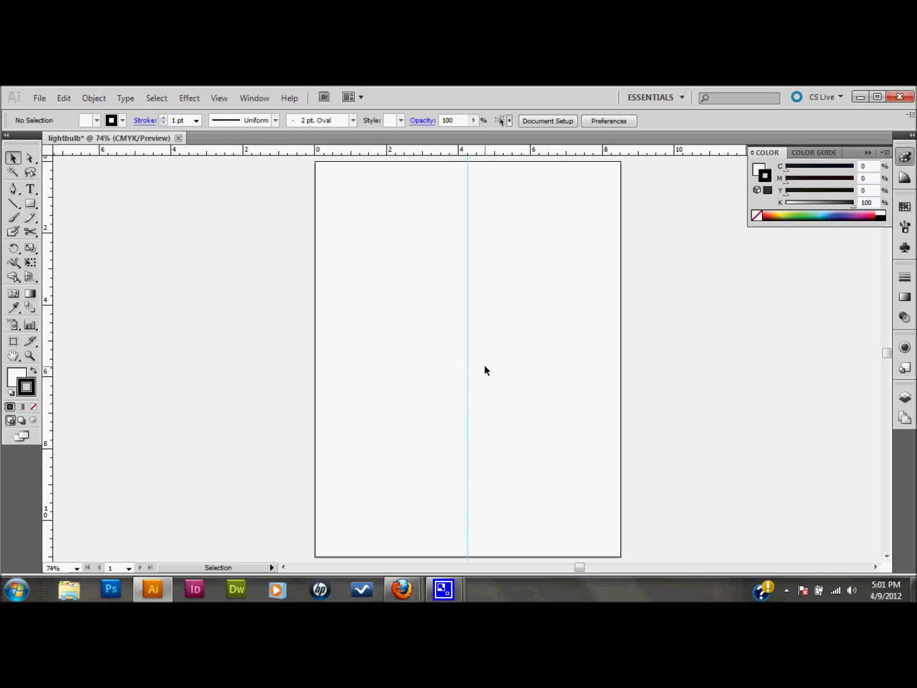
click(30, 342)
click(30, 356)
drag(381, 239, 557, 432)
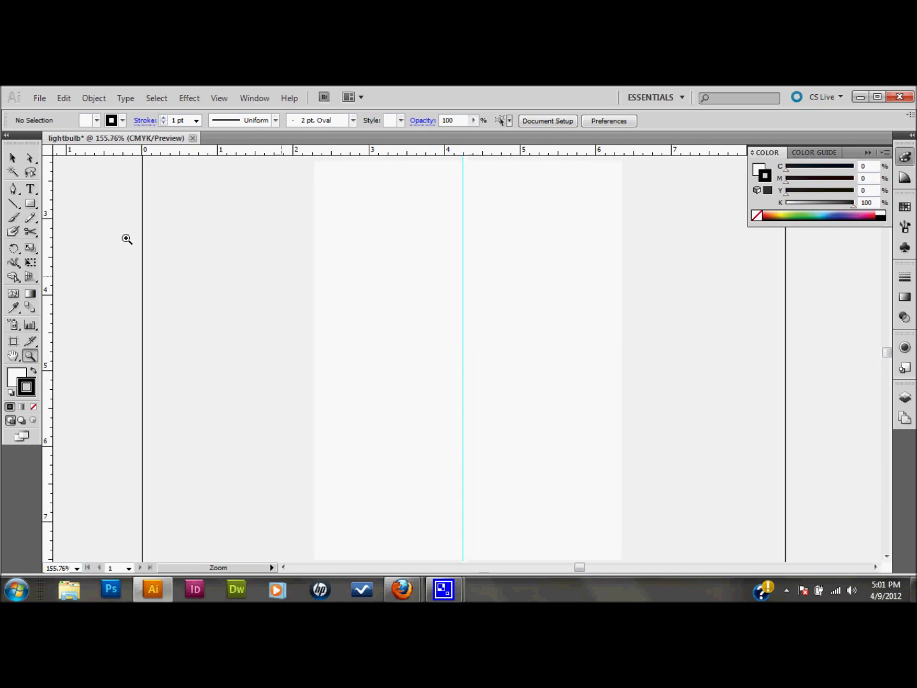
- Pen-draw the bulb's right half from the centre guide, out to the bulge, down to the neck
click(12, 190)
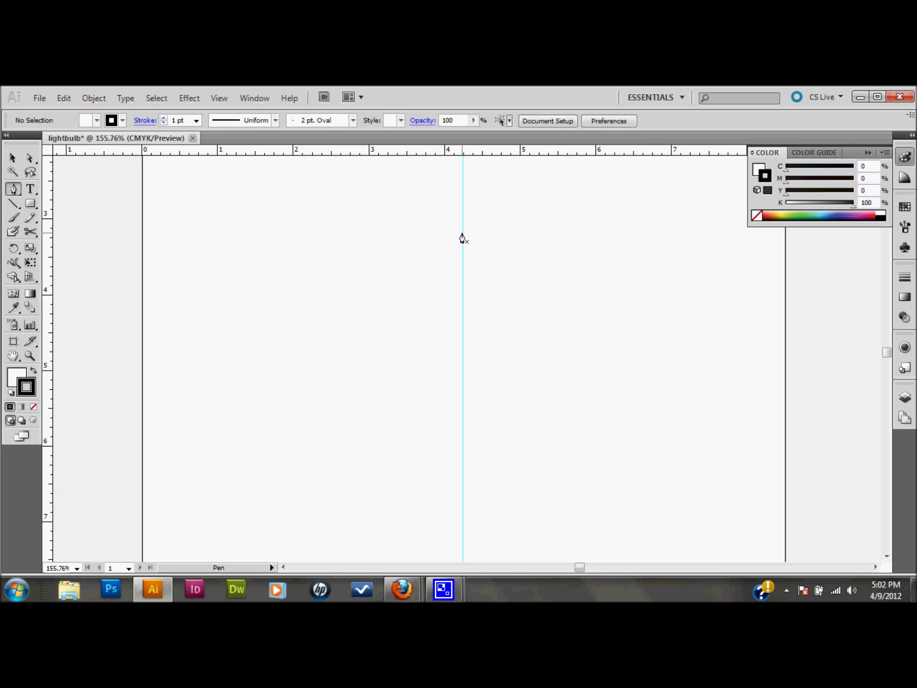
click(463, 233)
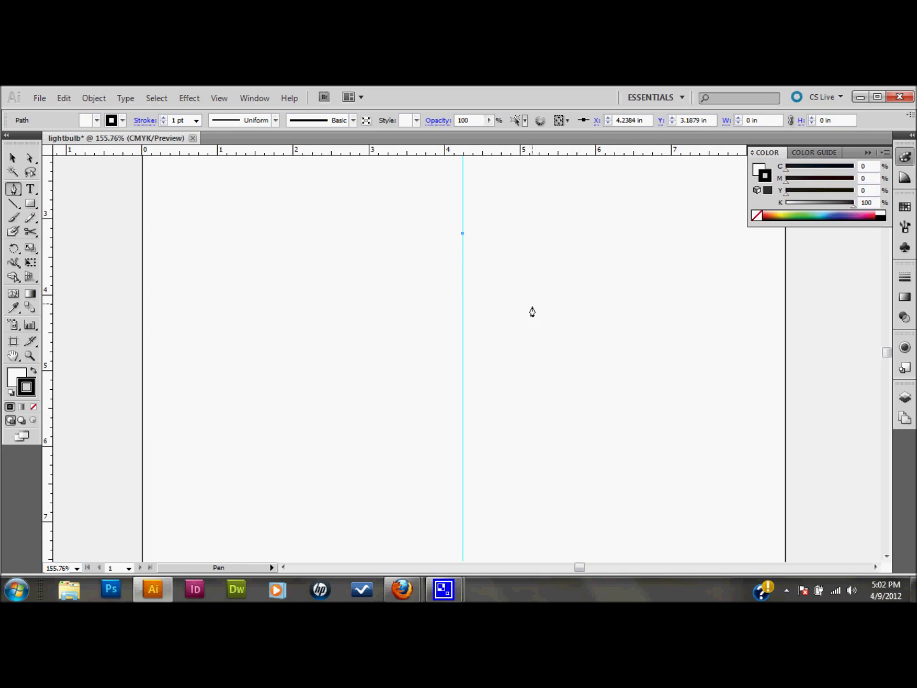
drag(529, 328, 542, 385)
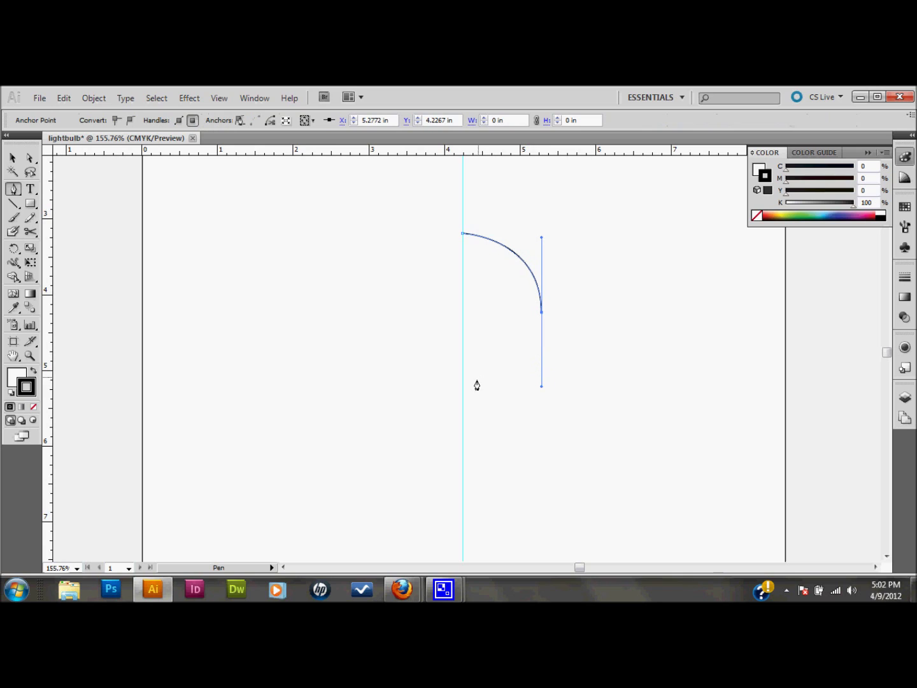
click(500, 427)
drag(499, 432, 500, 450)
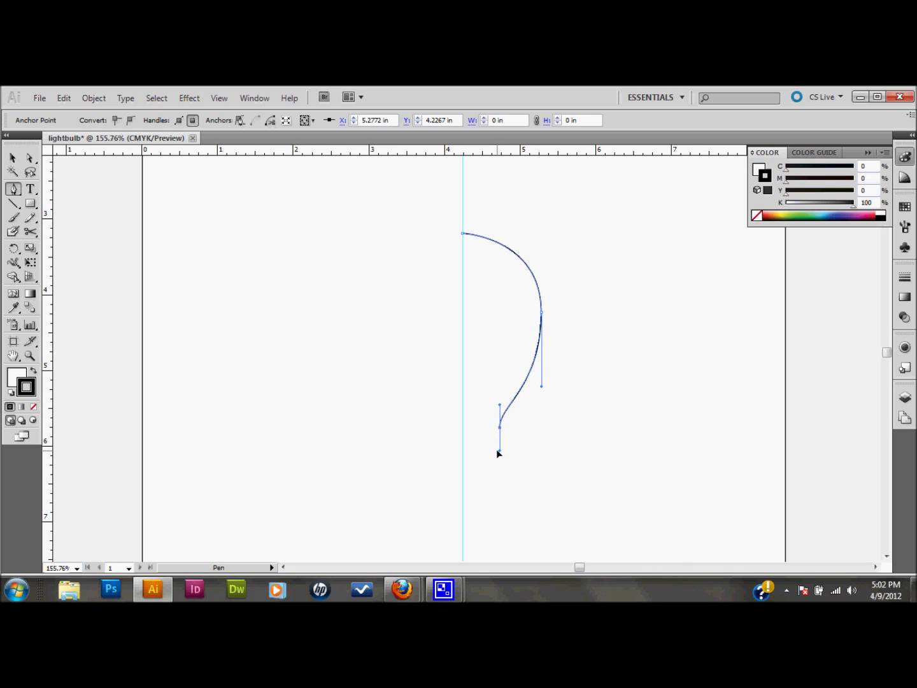
- Raise the middle anchor, reshape its handles, and nudge the bottom neck anchor up
click(30, 159)
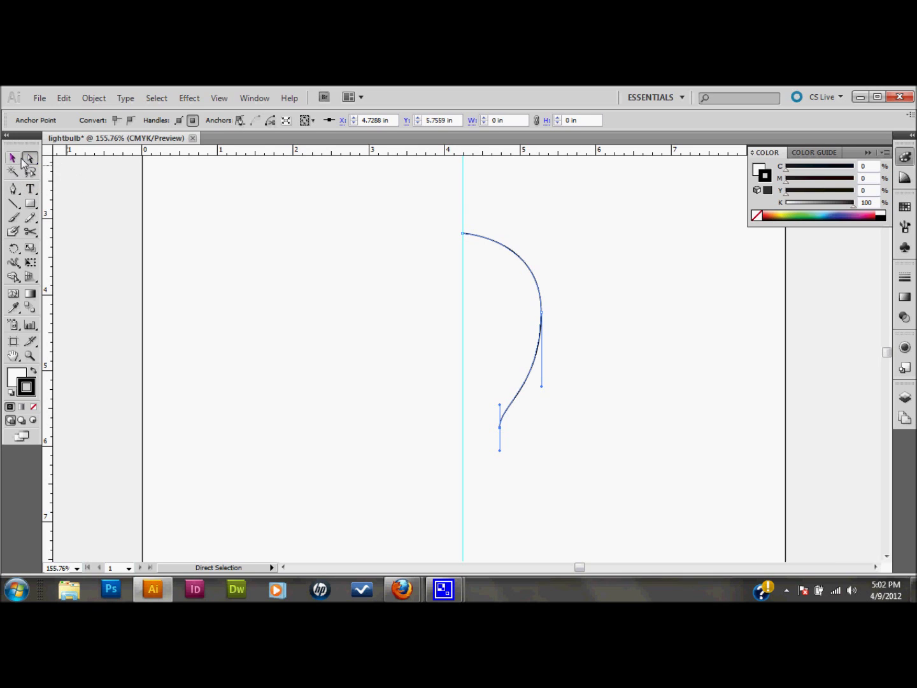
click(542, 314)
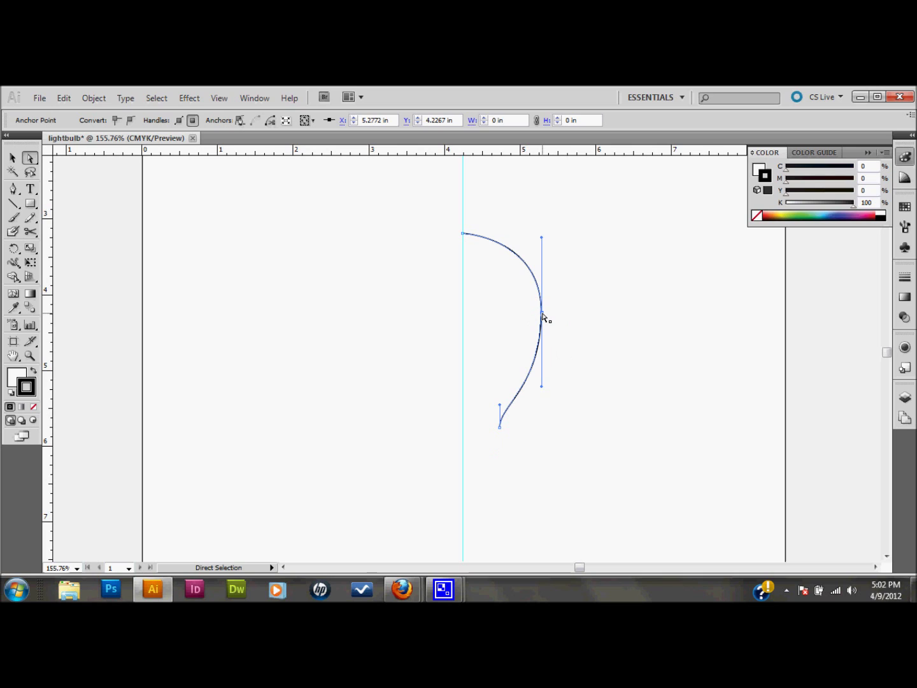
drag(543, 314, 535, 301)
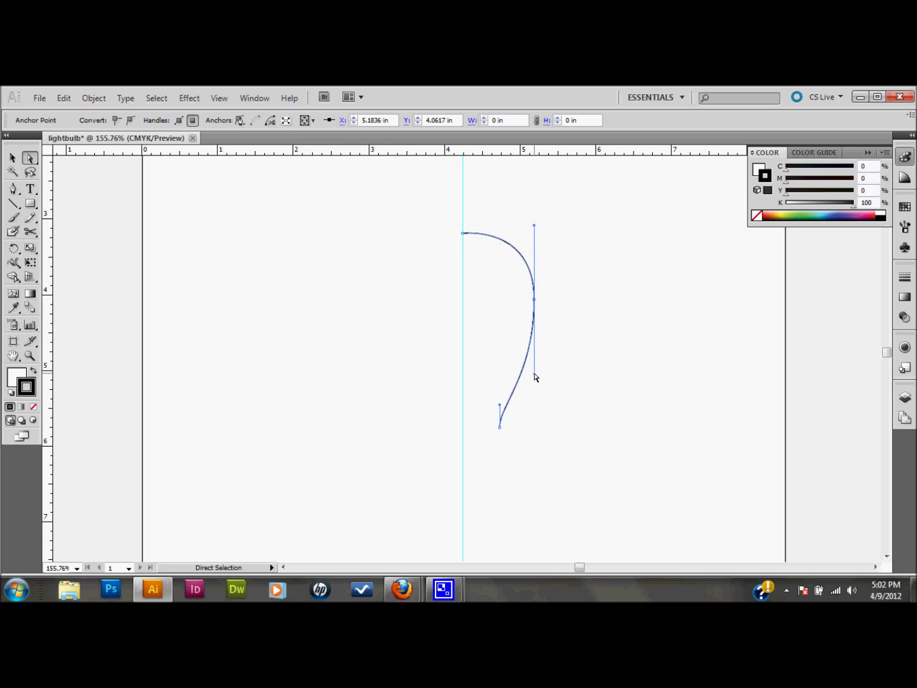
drag(535, 376, 535, 346)
drag(500, 407, 498, 359)
click(534, 428)
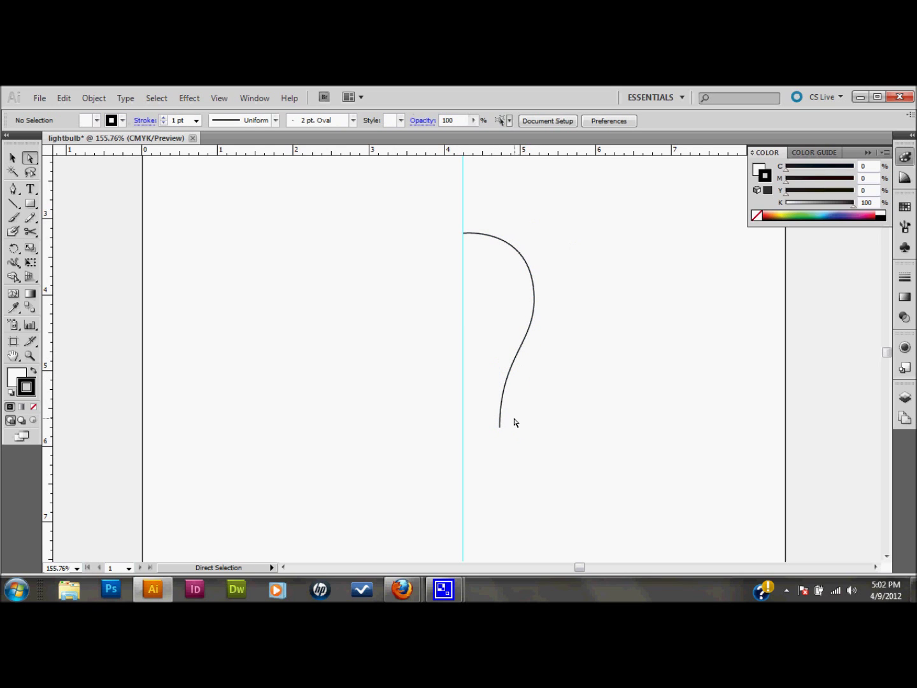
click(500, 428)
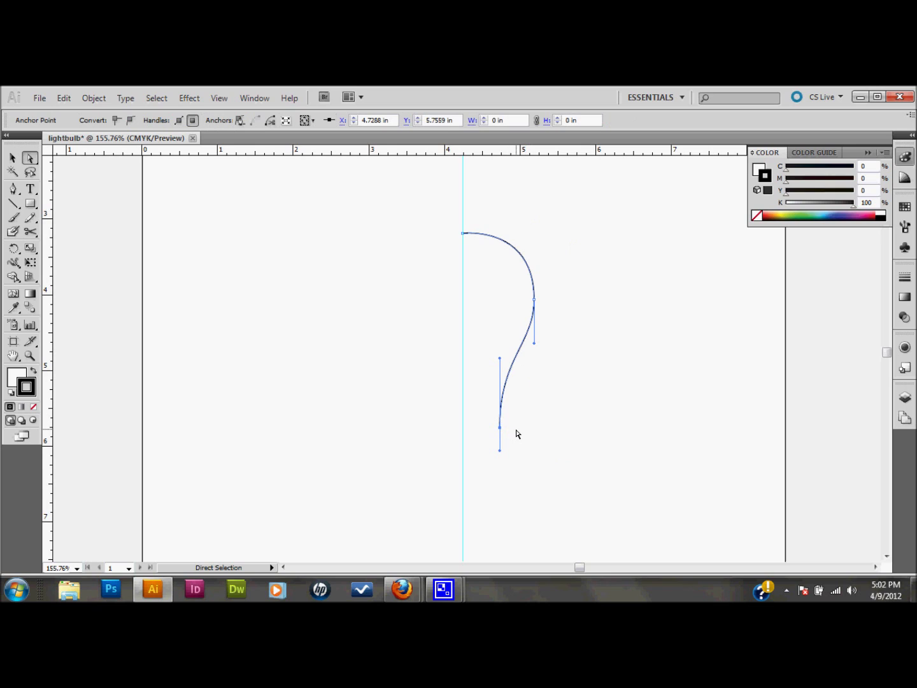
key(Up)
key(Up)
key(Up)
key(Up)
key(Up)
key(Up)
key(Up)
key(Up)
key(Up)
key(Up)
key(Up)
key(Up)
key(Up)
key(Up)
key(Up)
key(Up)
key(Up)
click(536, 389)
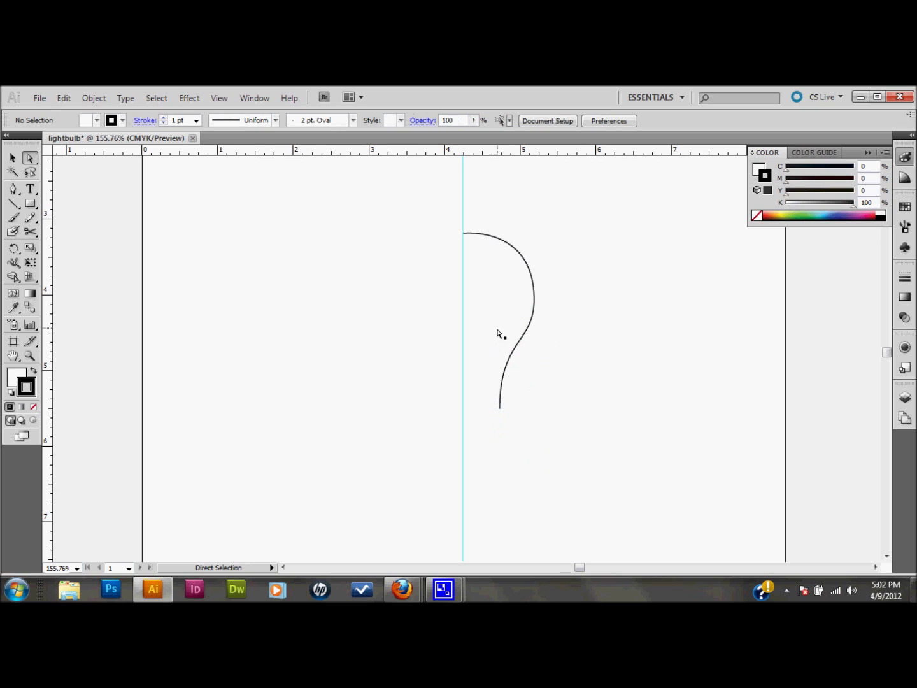
- Narrow the bulge, shift the neck anchor slightly left, and select the whole half-bulb path
click(501, 383)
click(500, 409)
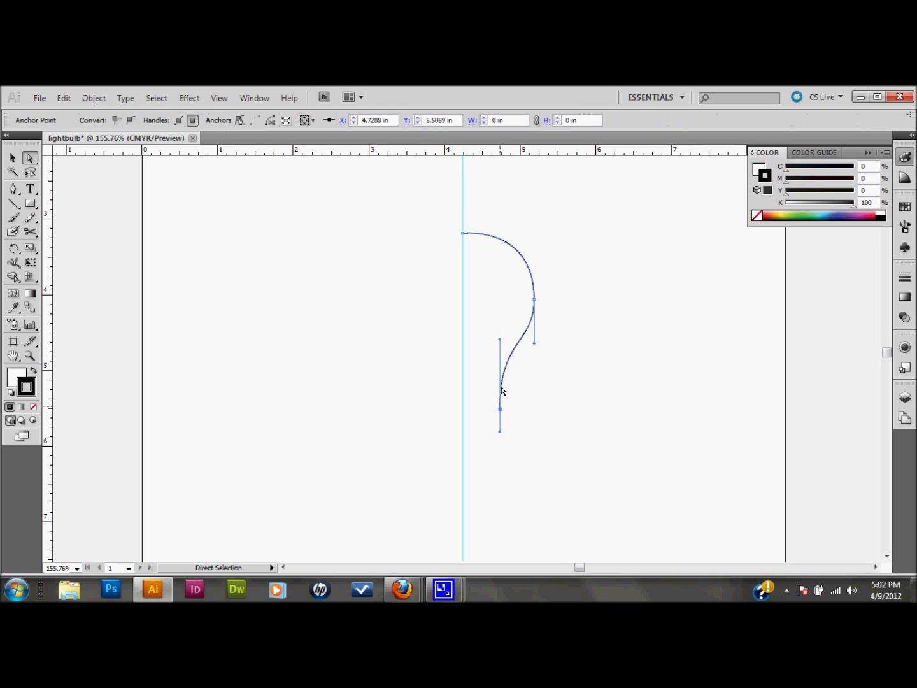
drag(500, 341, 500, 351)
click(543, 309)
drag(545, 288, 529, 305)
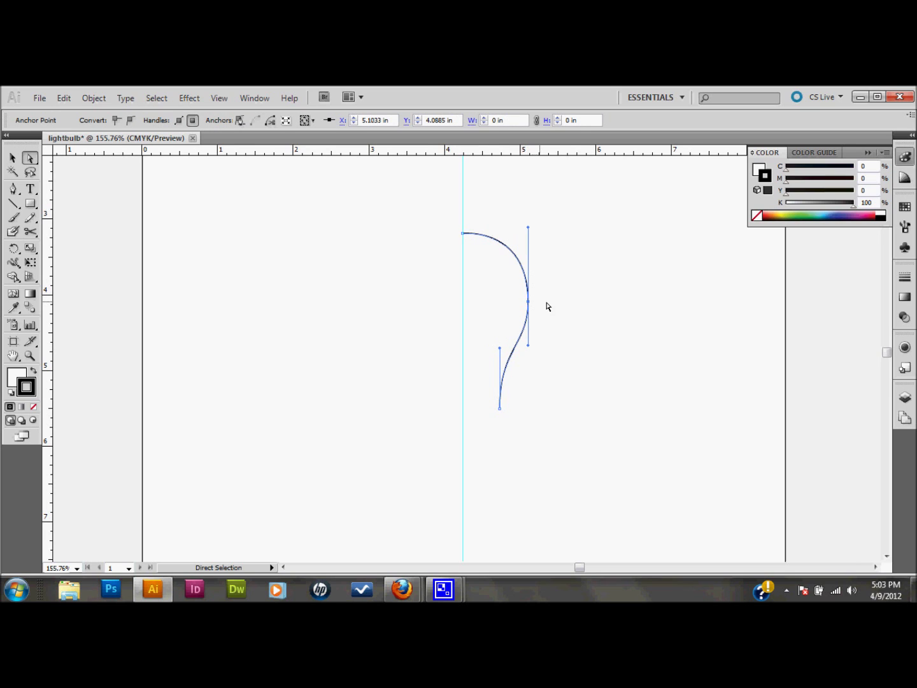
click(552, 315)
drag(522, 368, 493, 418)
drag(500, 409, 495, 409)
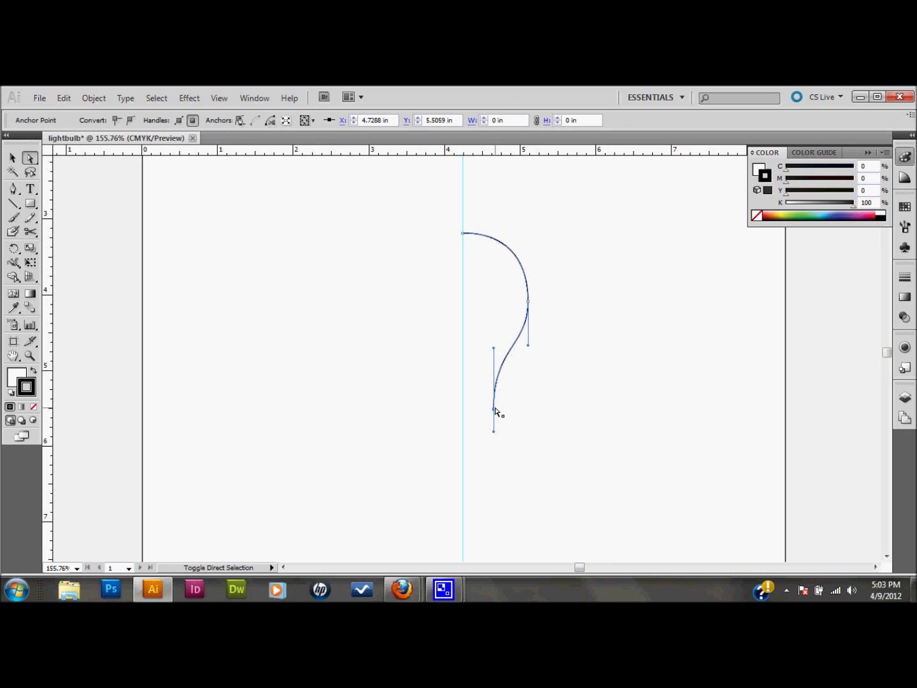
click(517, 408)
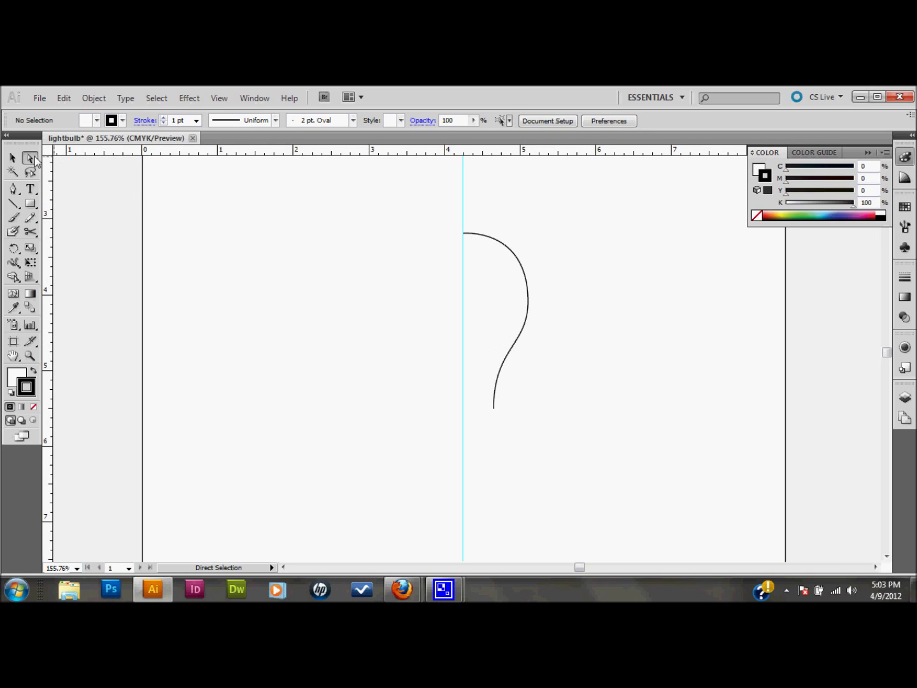
click(12, 158)
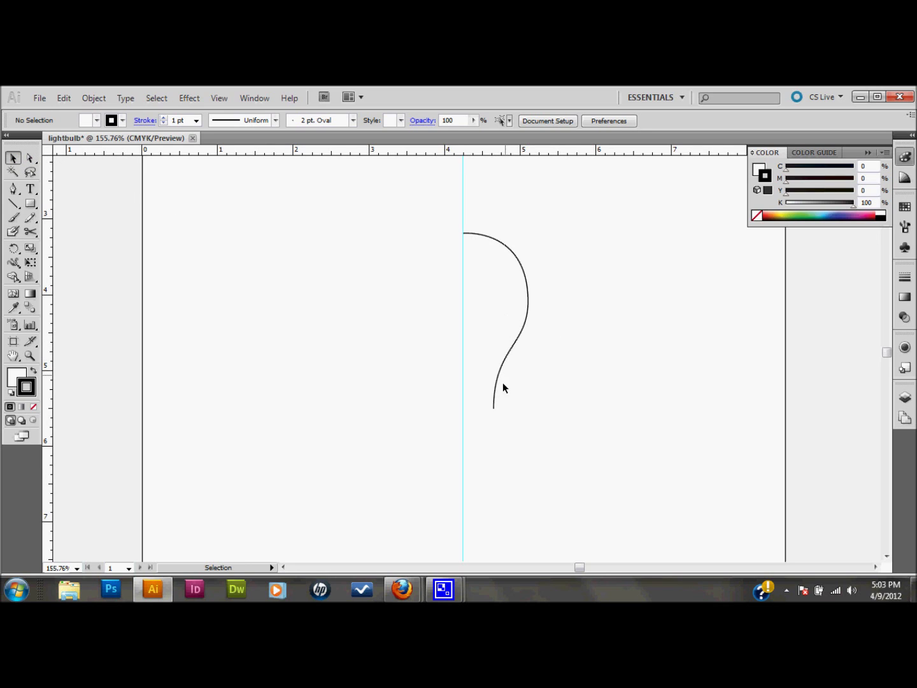
drag(492, 221, 572, 382)
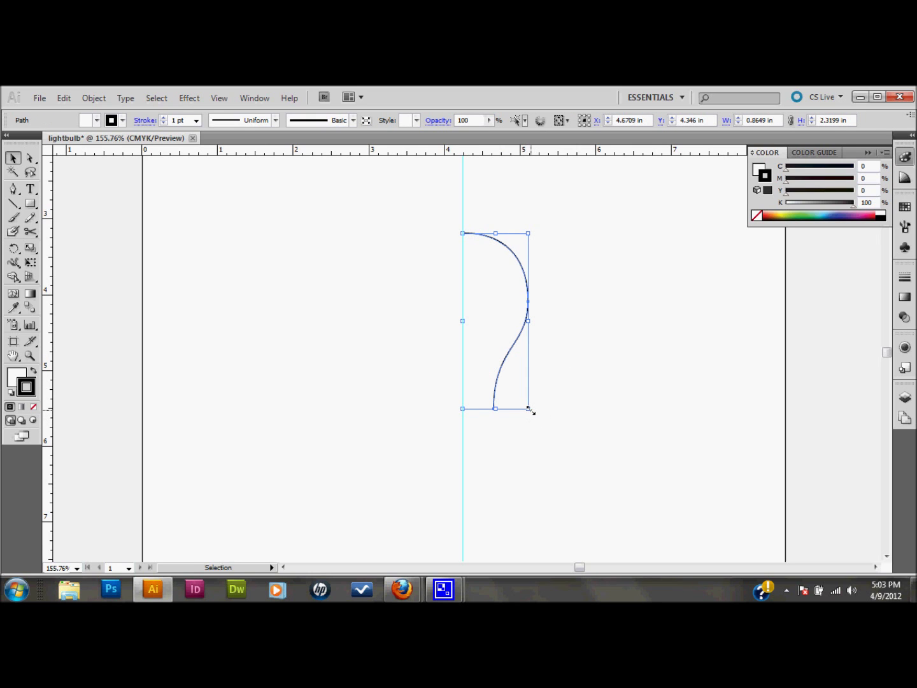
- Enlarge the half-bulb curve to 1.4667 × 3.9338 in, move it up, and reselect it
drag(528, 410, 614, 529)
click(592, 307)
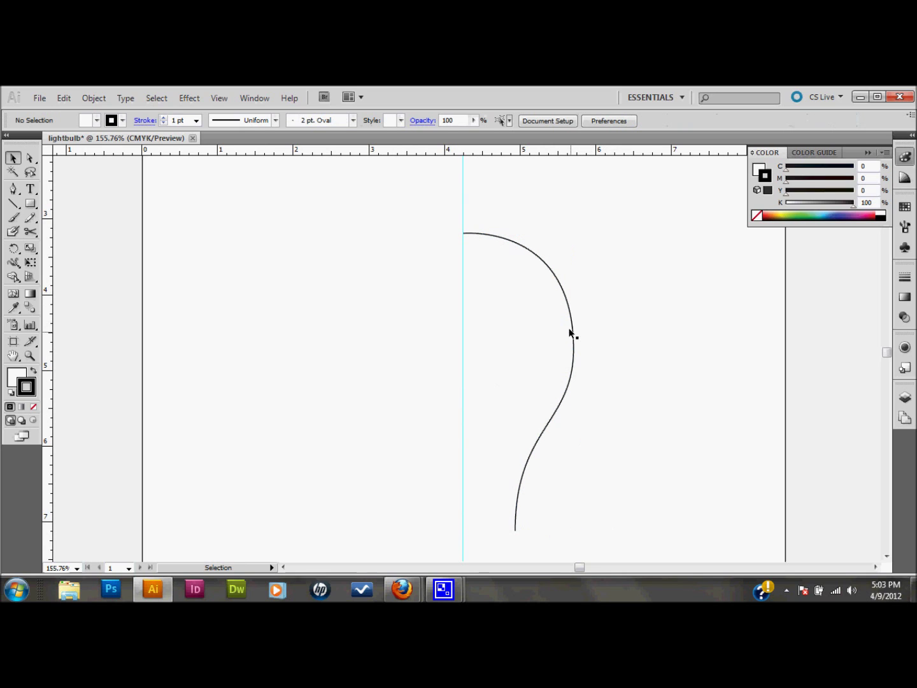
drag(573, 328, 573, 287)
click(602, 488)
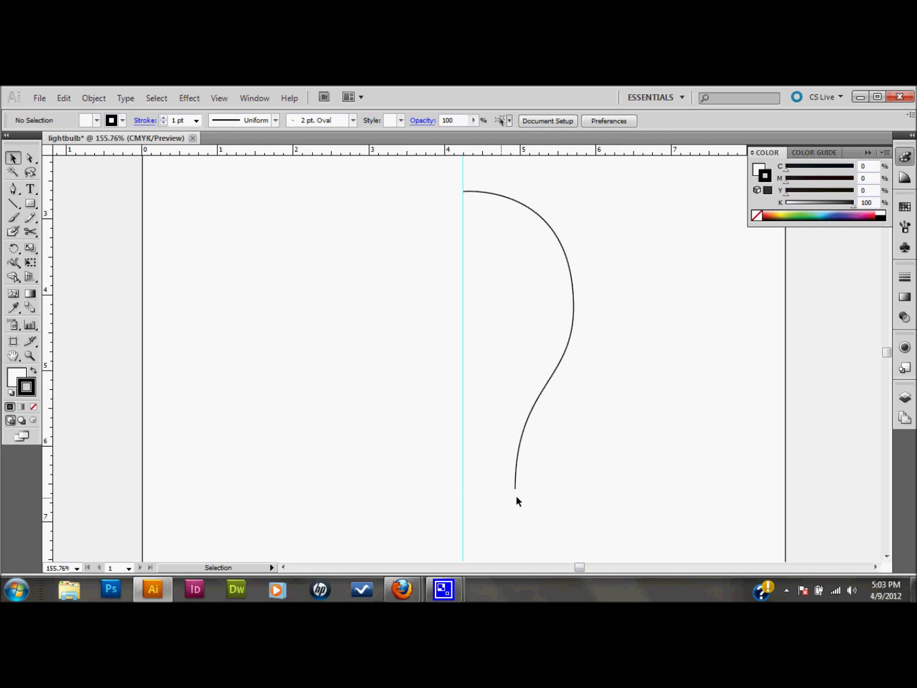
scroll(521, 494, down, 1)
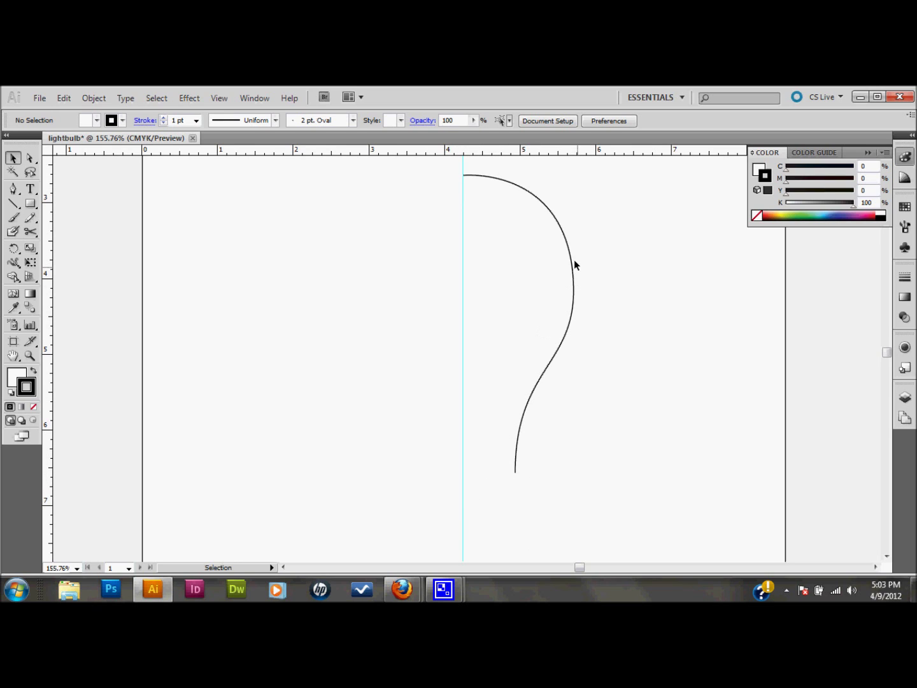
drag(573, 213, 549, 322)
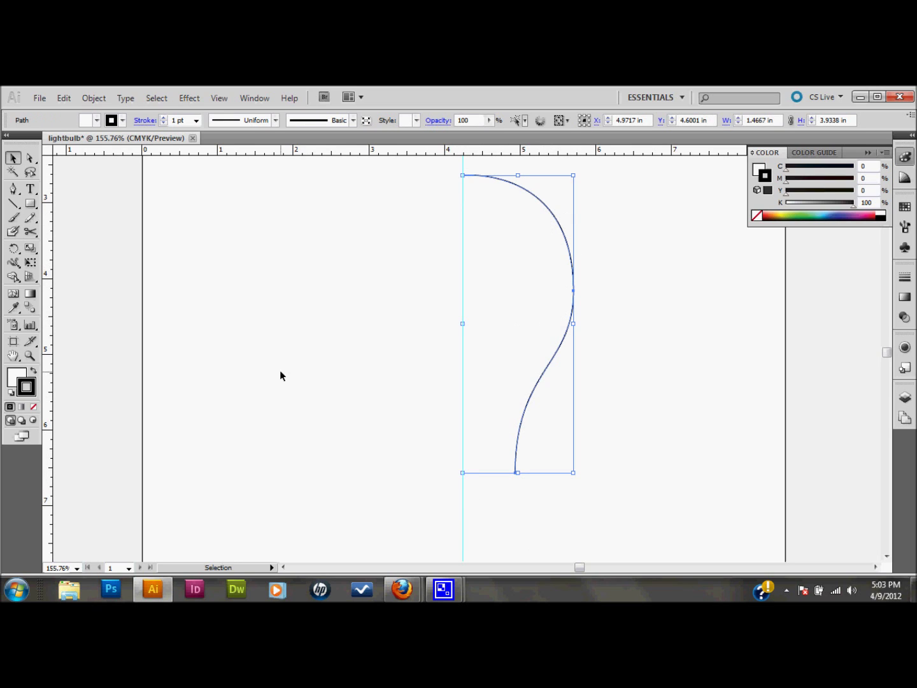
- Set the half-bulb stroke to pale yellow (C 1.07, M 0, Y 20.86, K 0)
double_click(34, 390)
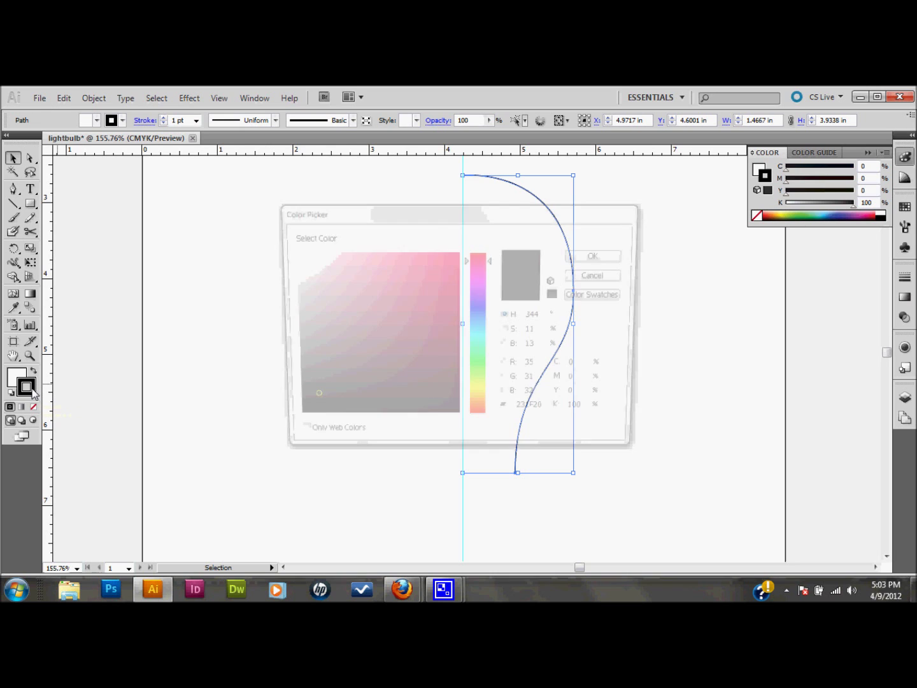
click(487, 398)
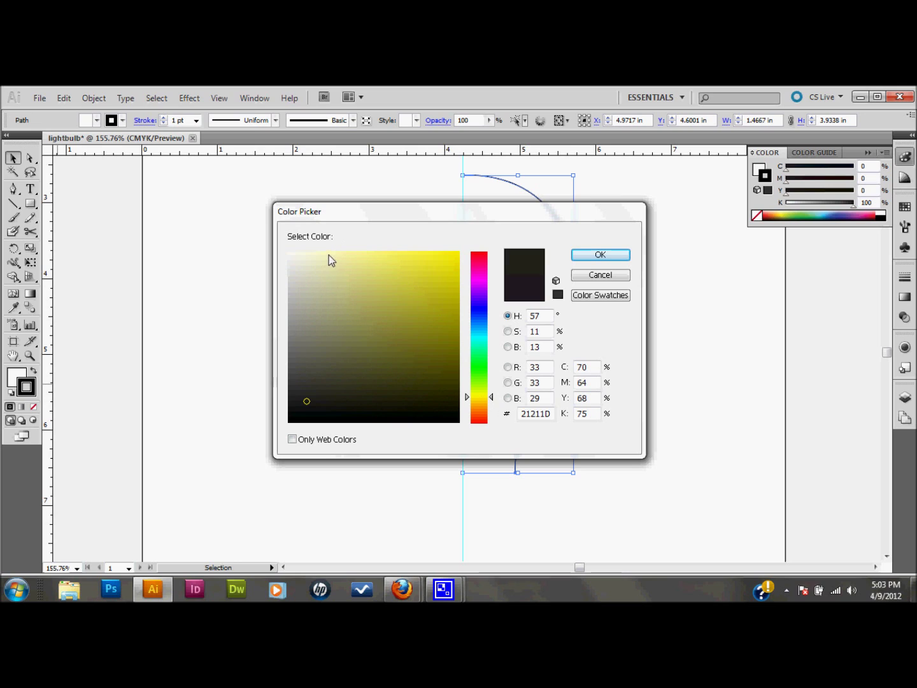
mouse_move(330, 254)
mouse_down()
mouse_move(341, 252)
mouse_move(325, 252)
mouse_up()
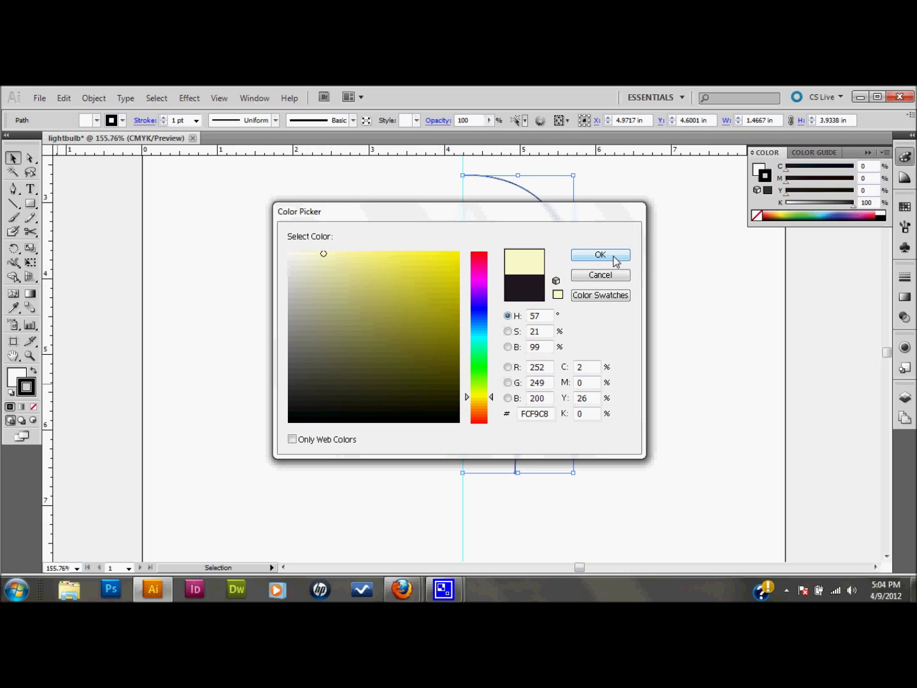
drag(322, 253, 319, 251)
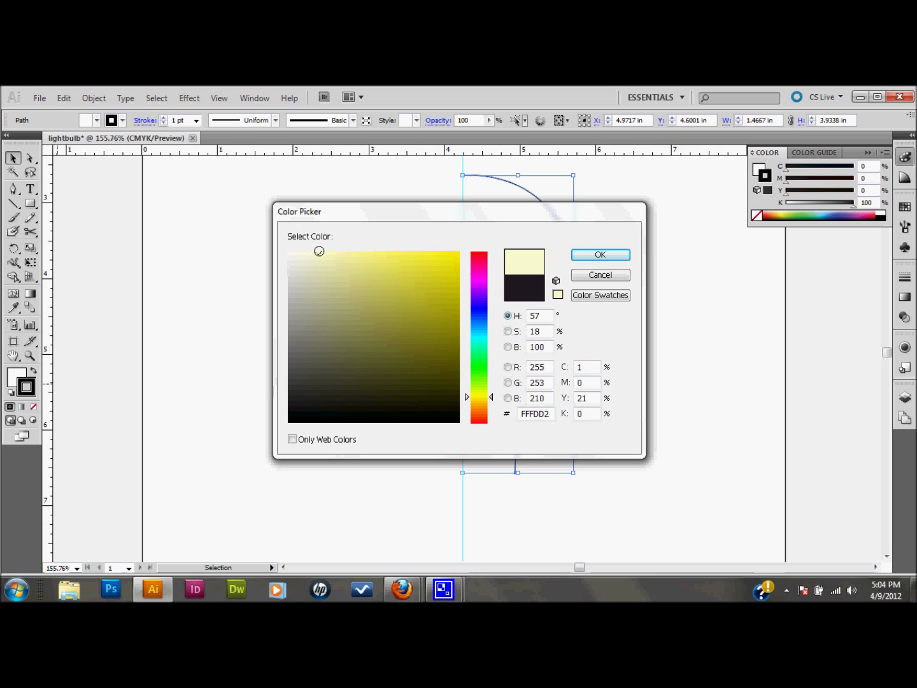
click(607, 256)
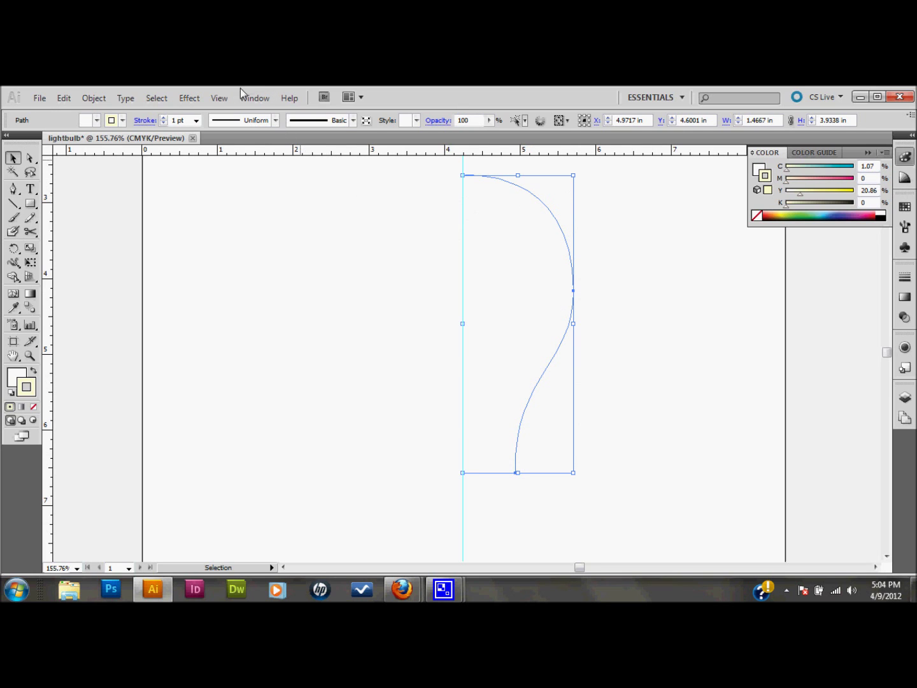
- Apply Effect > 3D > Revolve with Preview on and the full shading options shown
click(192, 99)
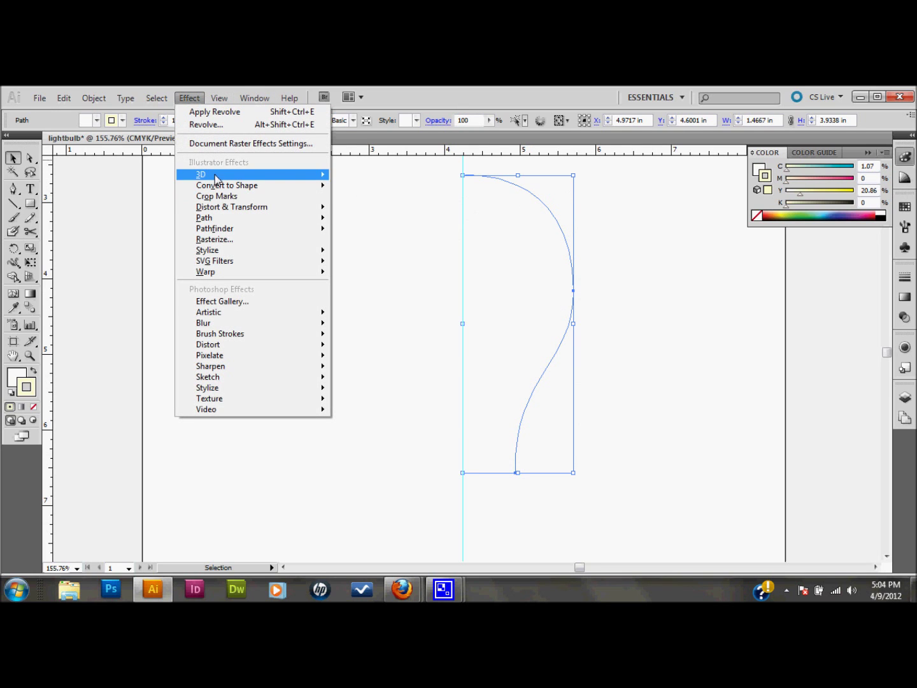
mouse_move(216, 177)
click(367, 192)
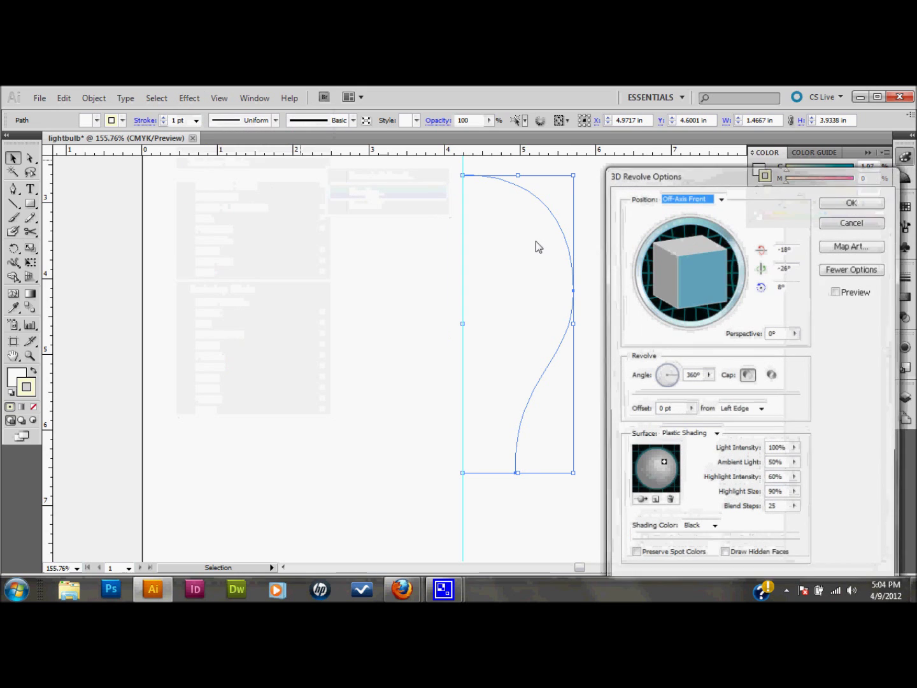
click(836, 293)
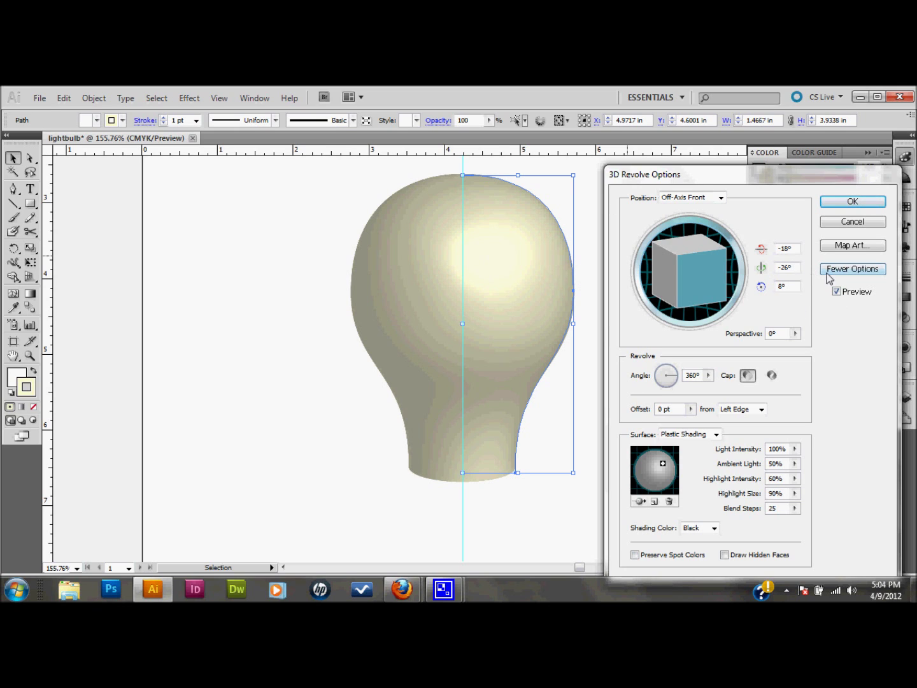
click(841, 268)
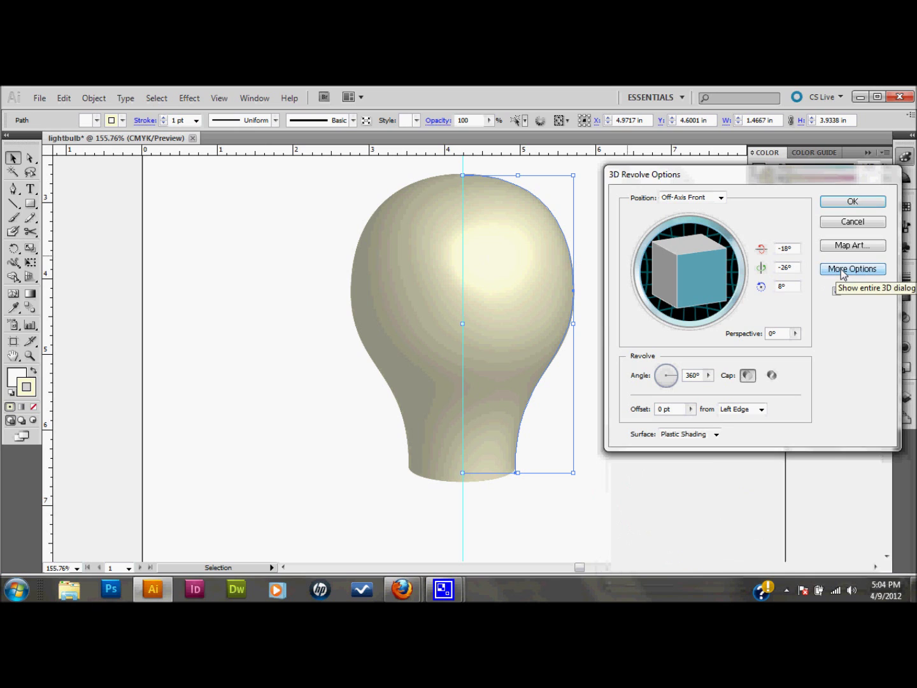
drag(728, 175, 289, 160)
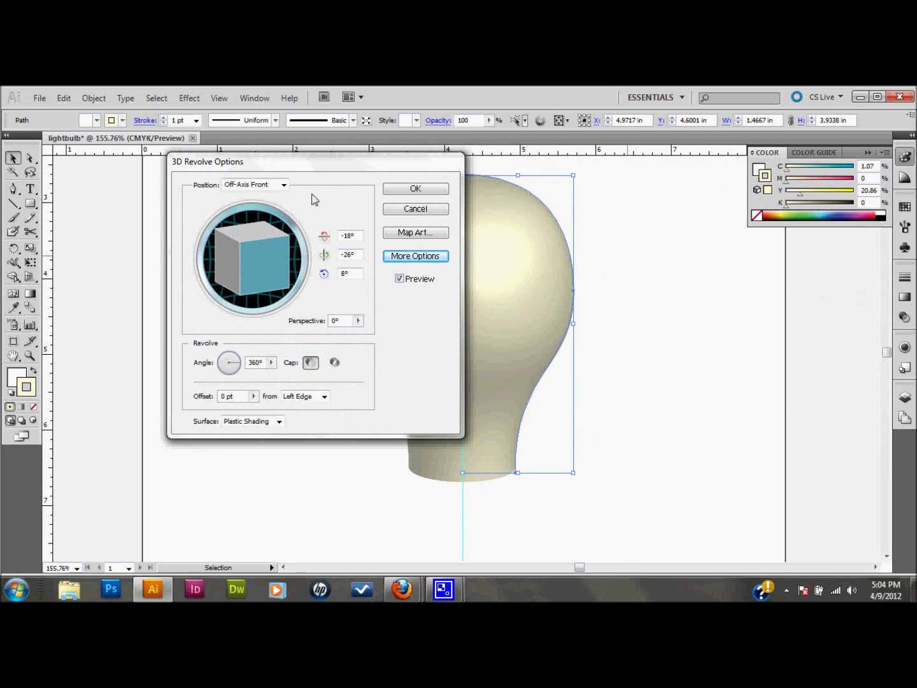
click(432, 255)
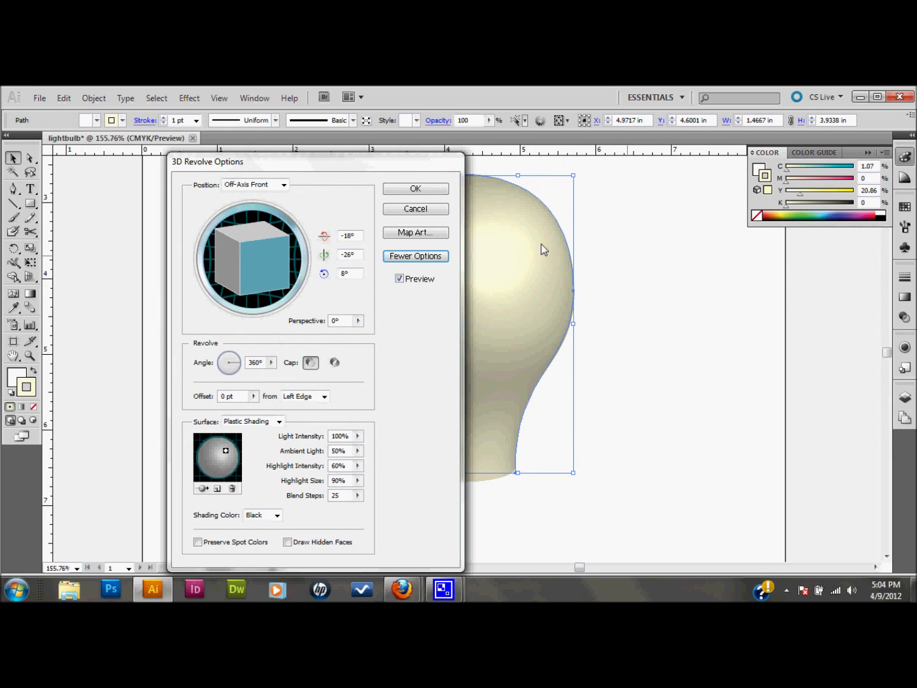
drag(344, 155, 785, 161)
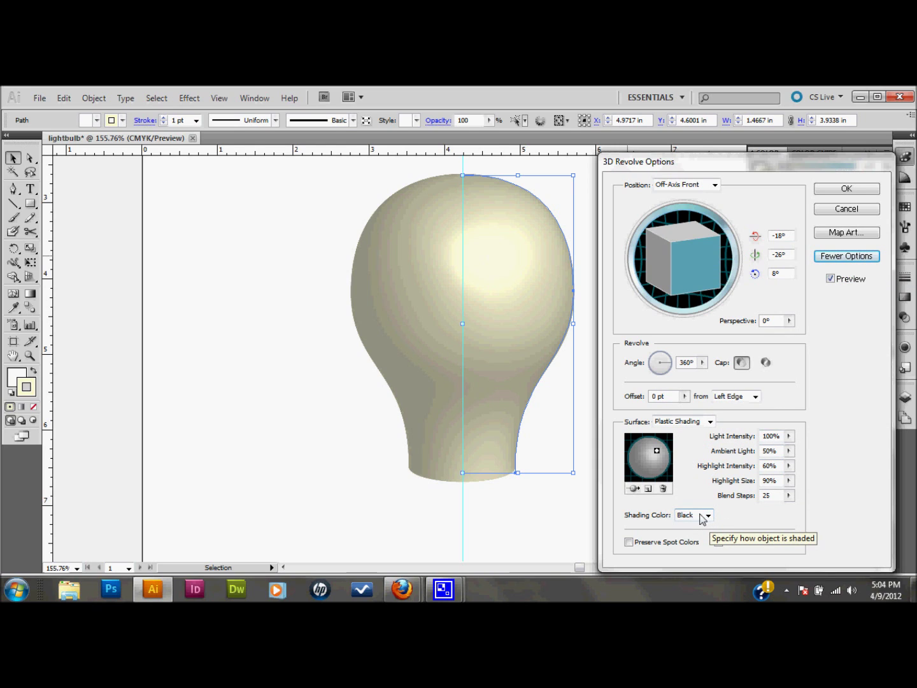
- Set the revolve's shading colour to a custom yellow and apply the effect
click(709, 518)
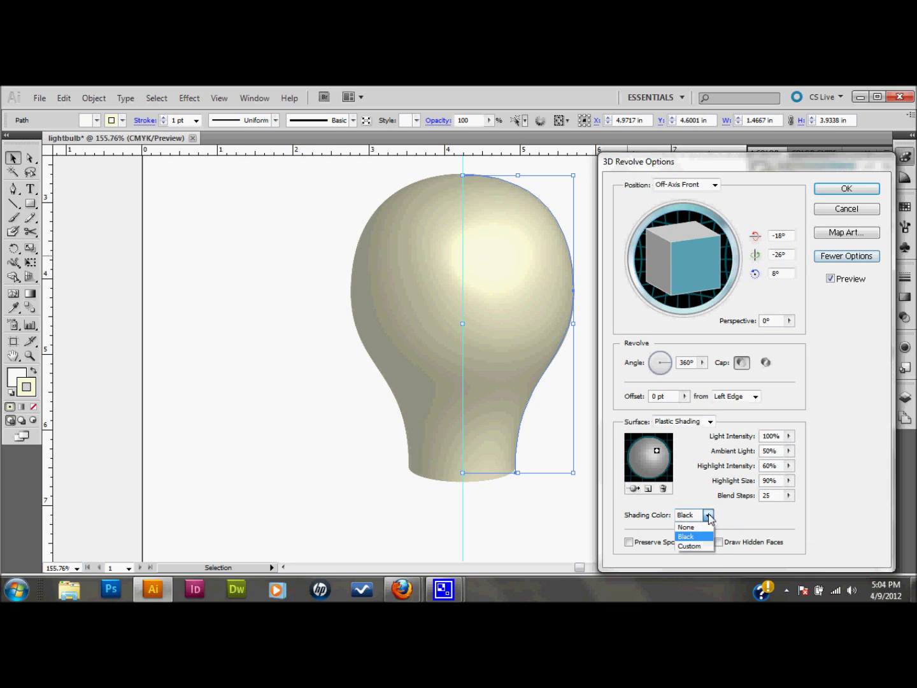
click(701, 546)
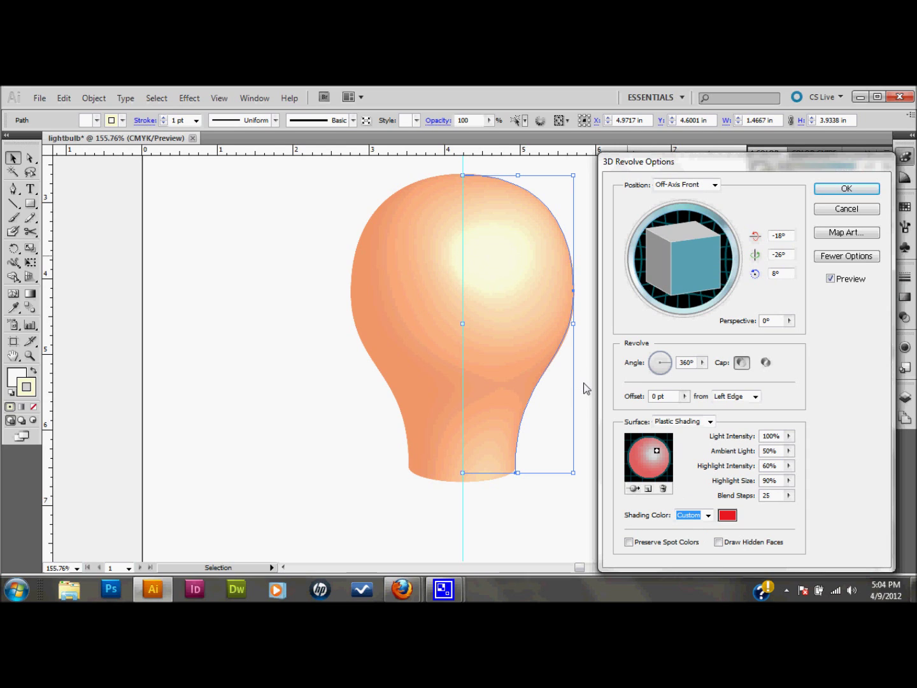
click(728, 516)
click(488, 397)
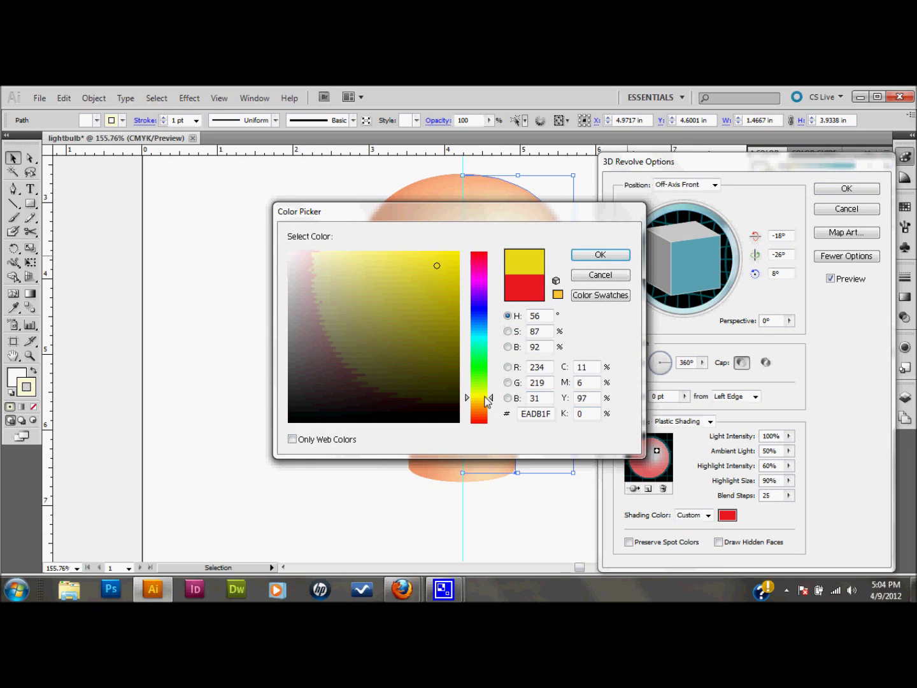
drag(424, 254, 414, 253)
click(602, 256)
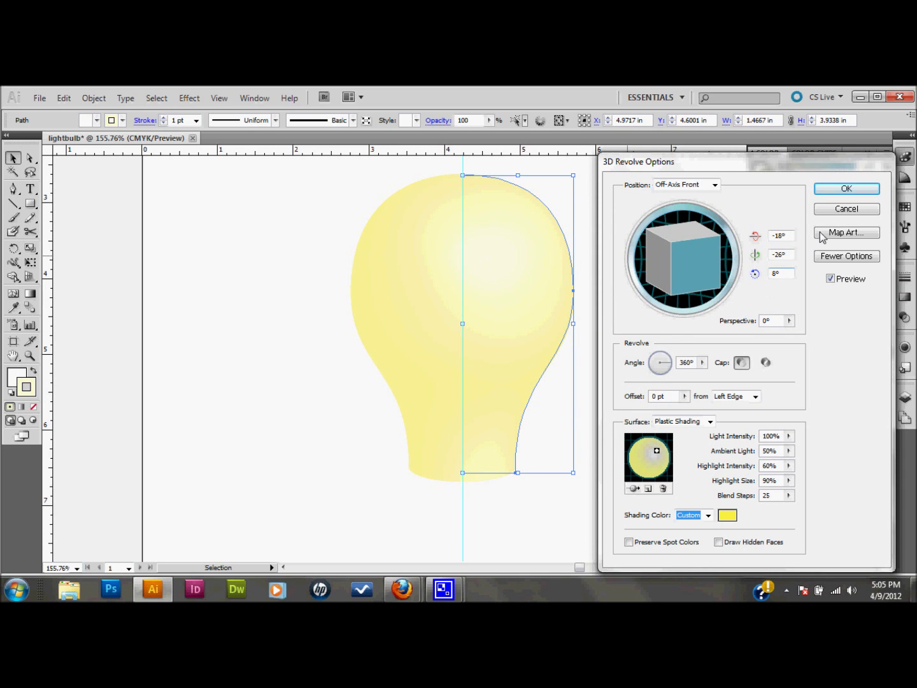
click(846, 189)
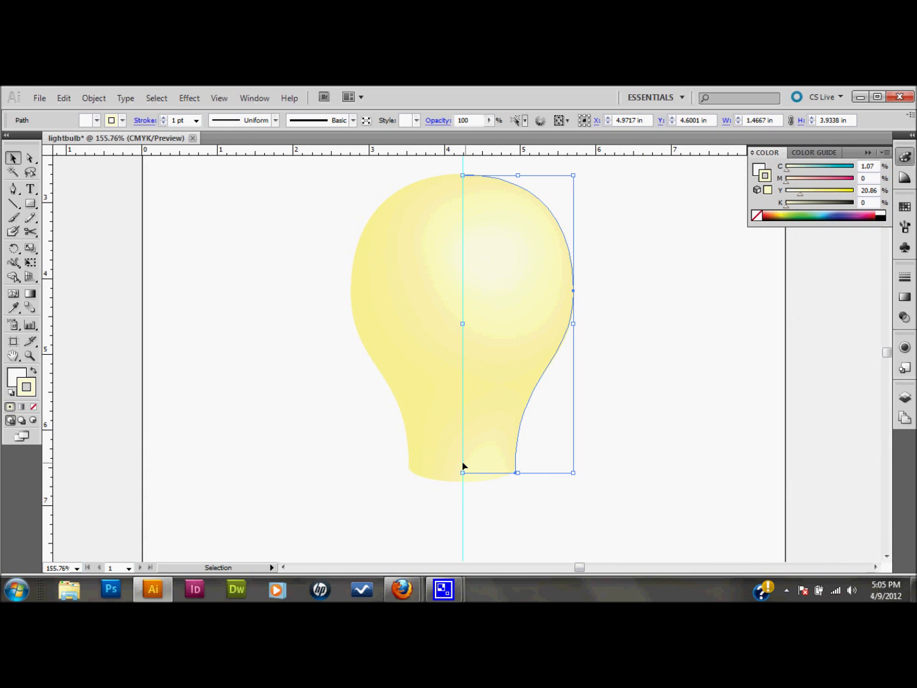
- Check the revolved bulb's bottom-right anchor with Direct Selection, then deselect everything
click(30, 159)
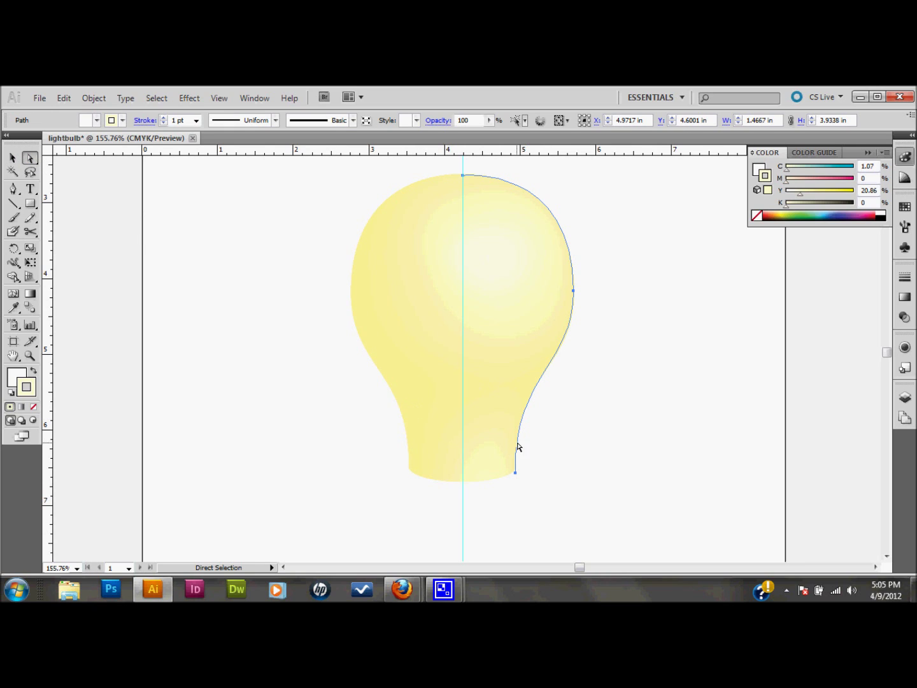
click(515, 473)
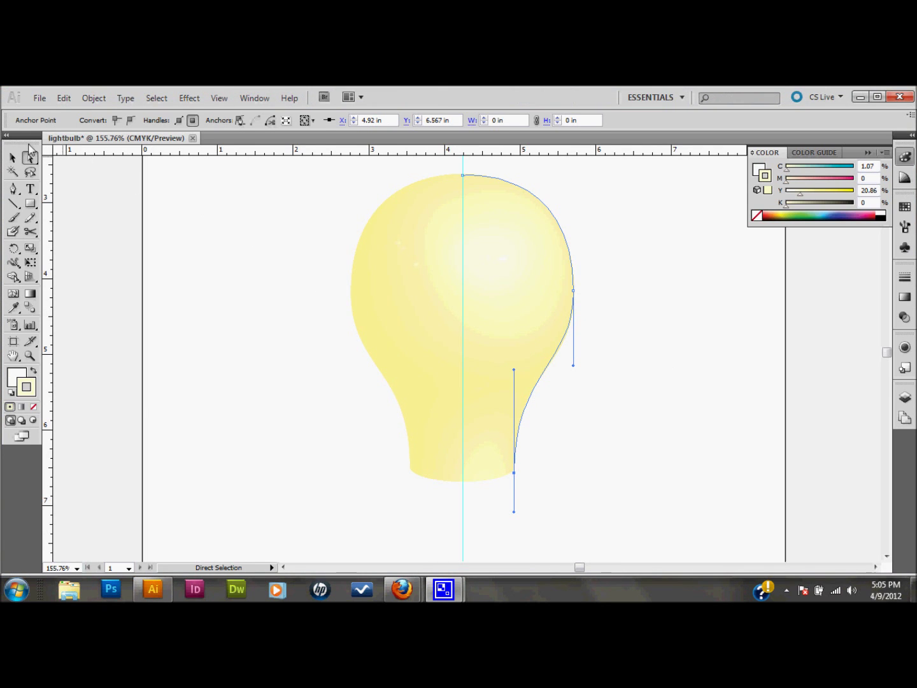
click(13, 158)
click(616, 514)
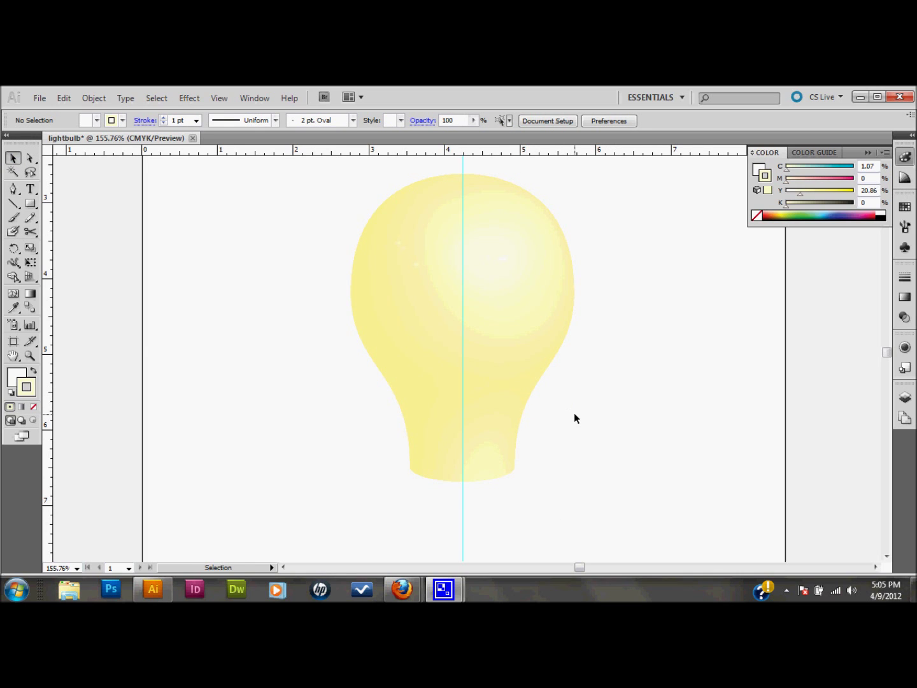
scroll(575, 414, down, 1)
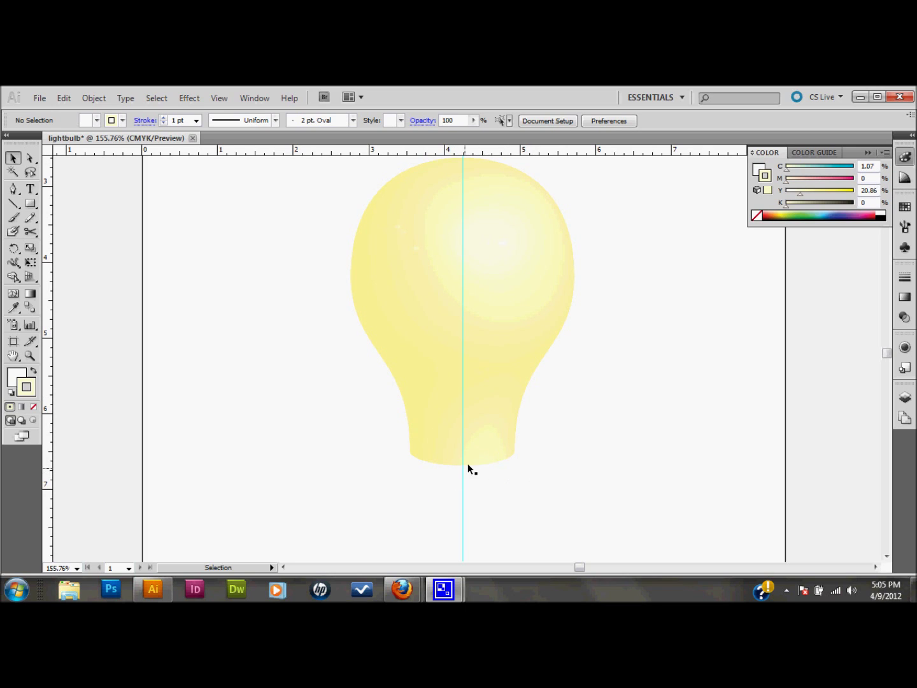
- Pen-draw a short path just below the bulb, starting on the centre guide
click(14, 190)
click(462, 480)
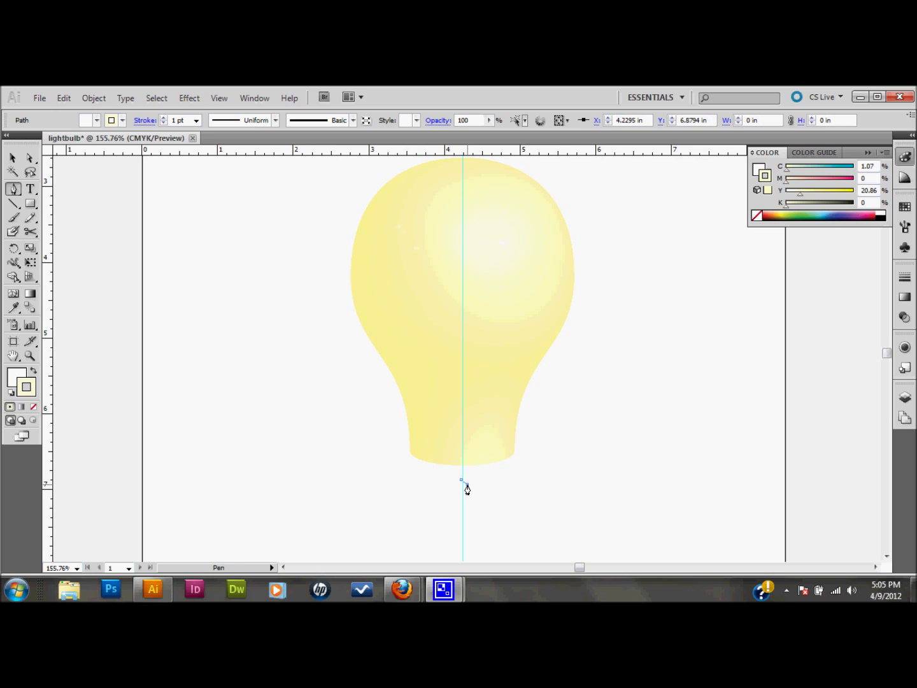
key(shift)
shift+click(467, 486)
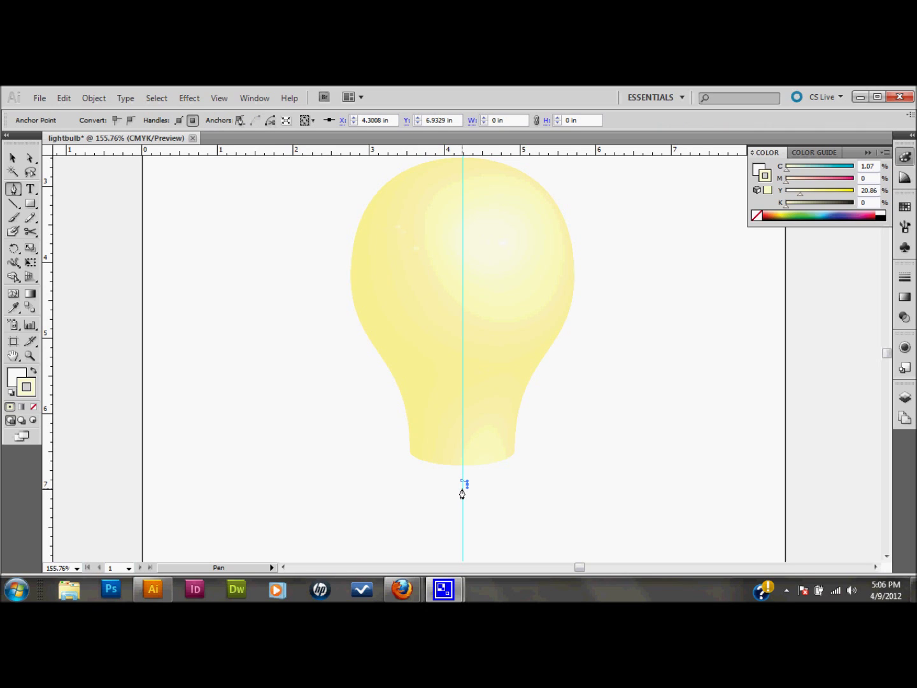
ctrl+click(464, 481)
- Give the stroke a grey colour (C 31.15, M 24.61, Y 25.91, K 0)
double_click(28, 390)
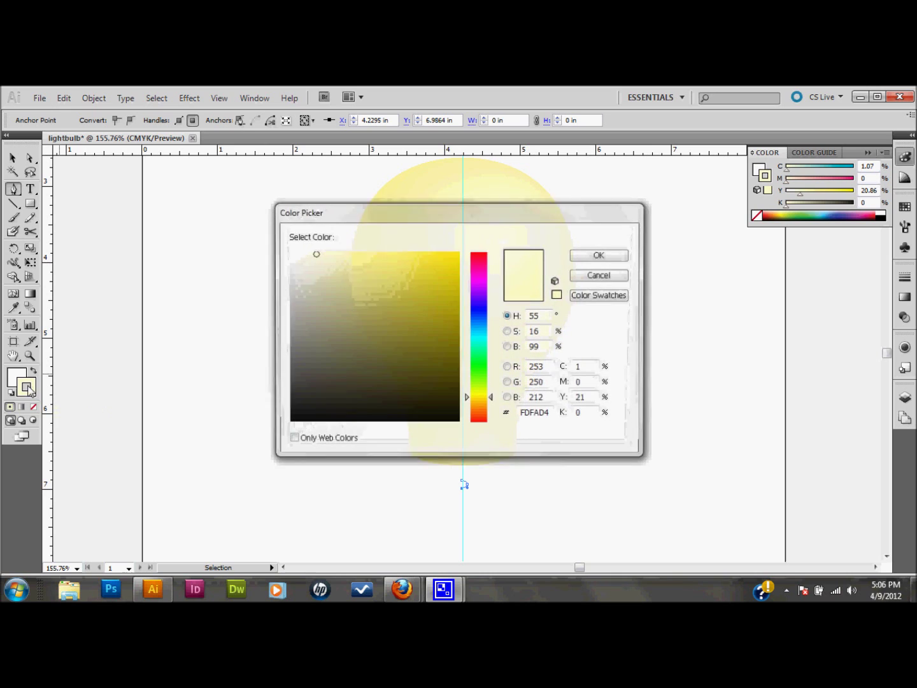
click(289, 312)
click(290, 303)
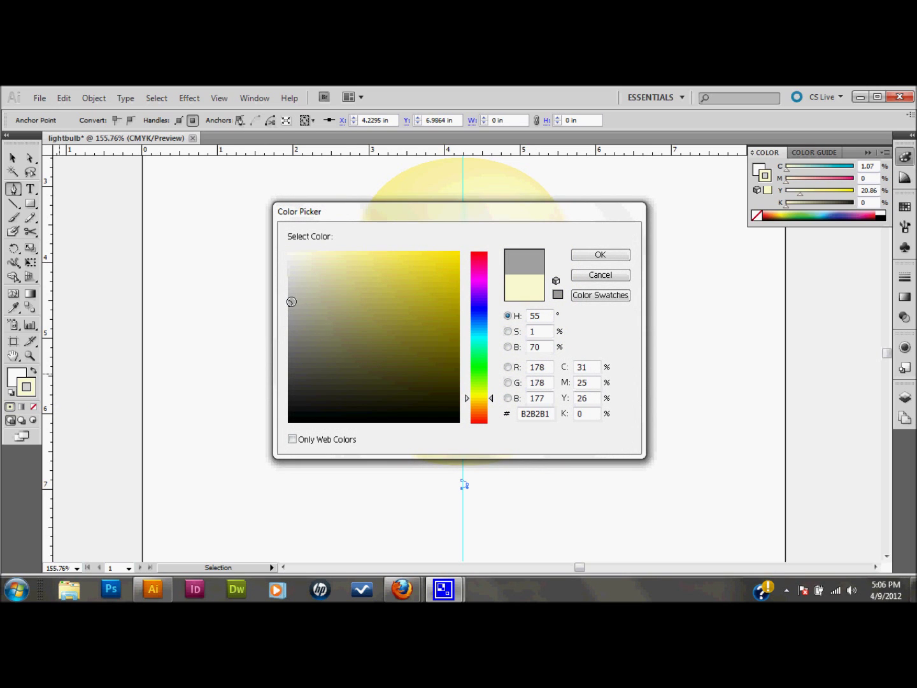
click(613, 261)
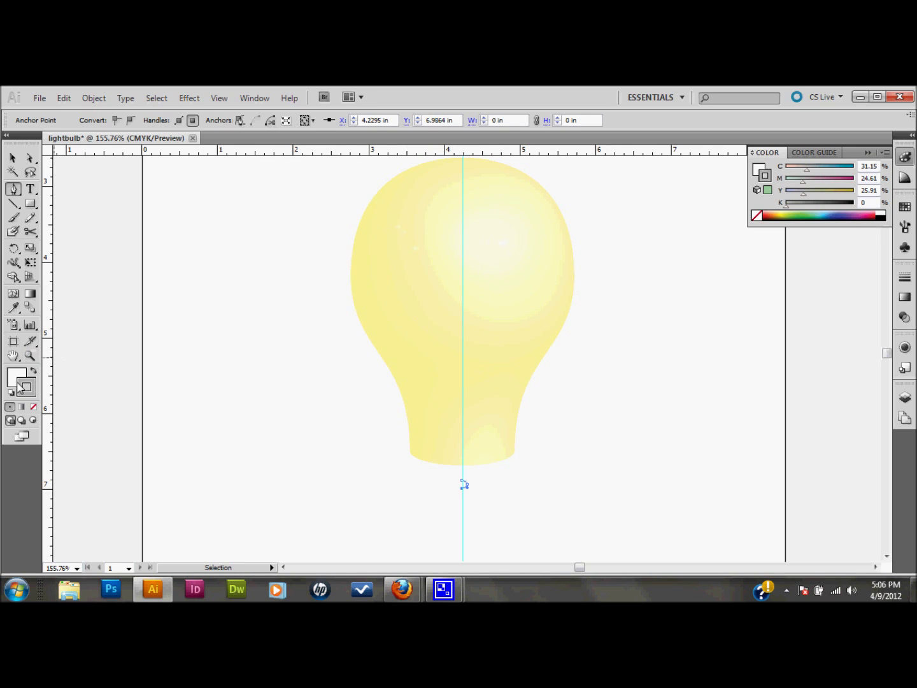
click(12, 158)
- Zoom in on the bulb's base and move the grey arc onto the centre guide
click(513, 523)
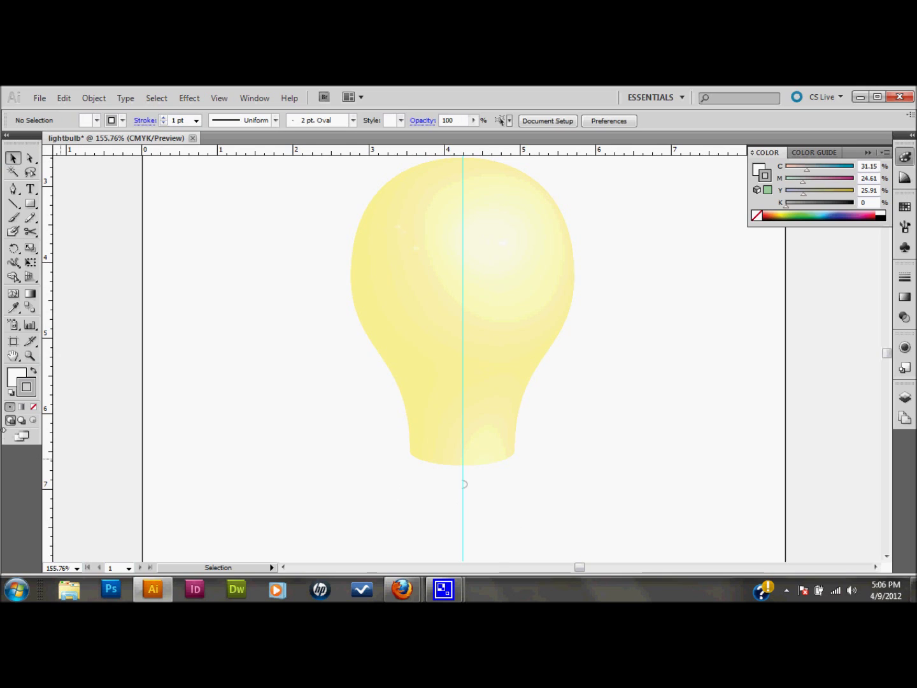
click(29, 356)
drag(402, 441, 536, 542)
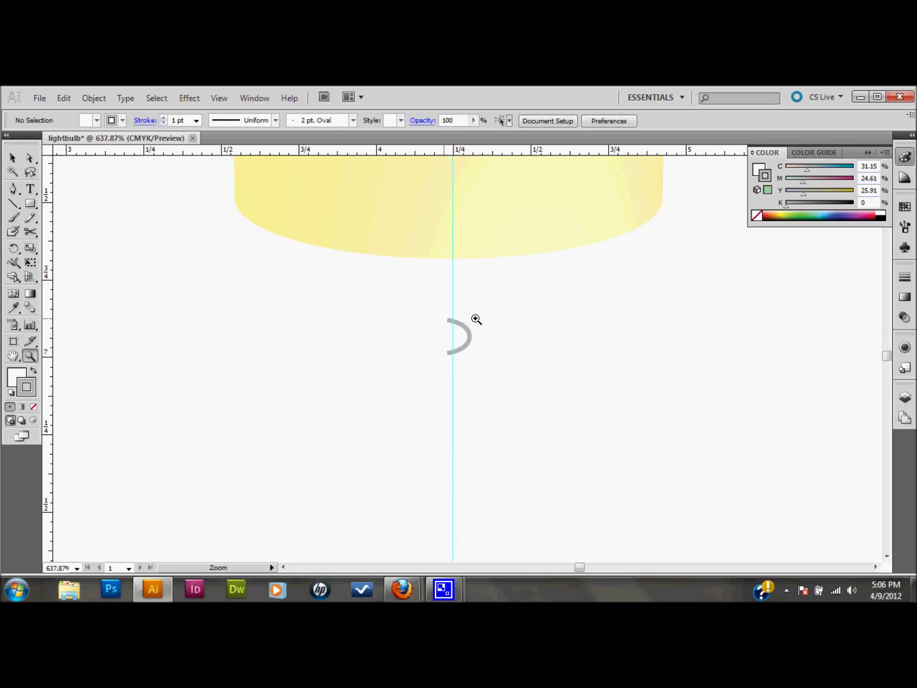
click(12, 158)
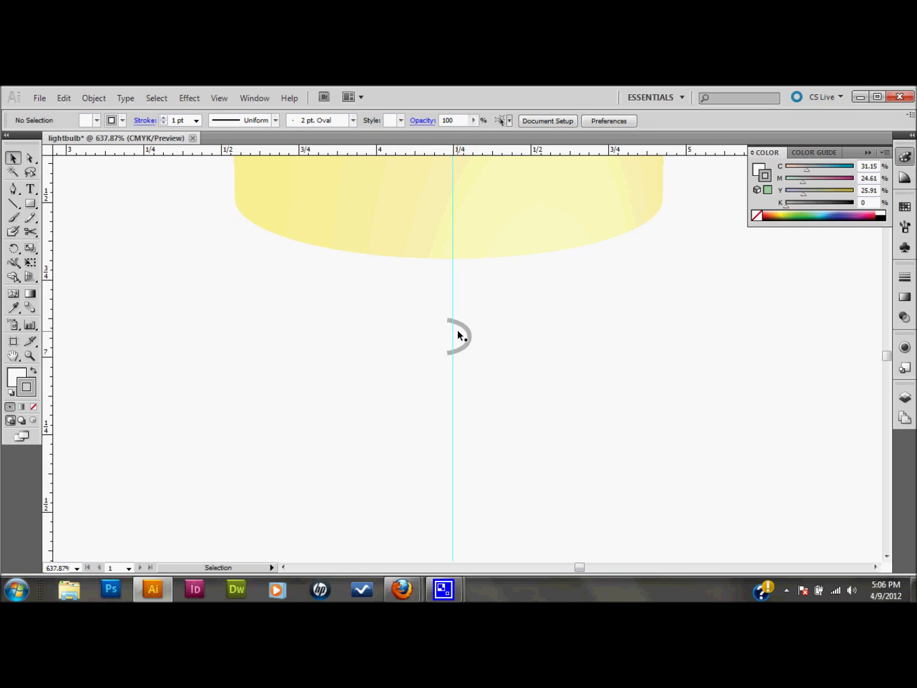
drag(469, 334, 481, 336)
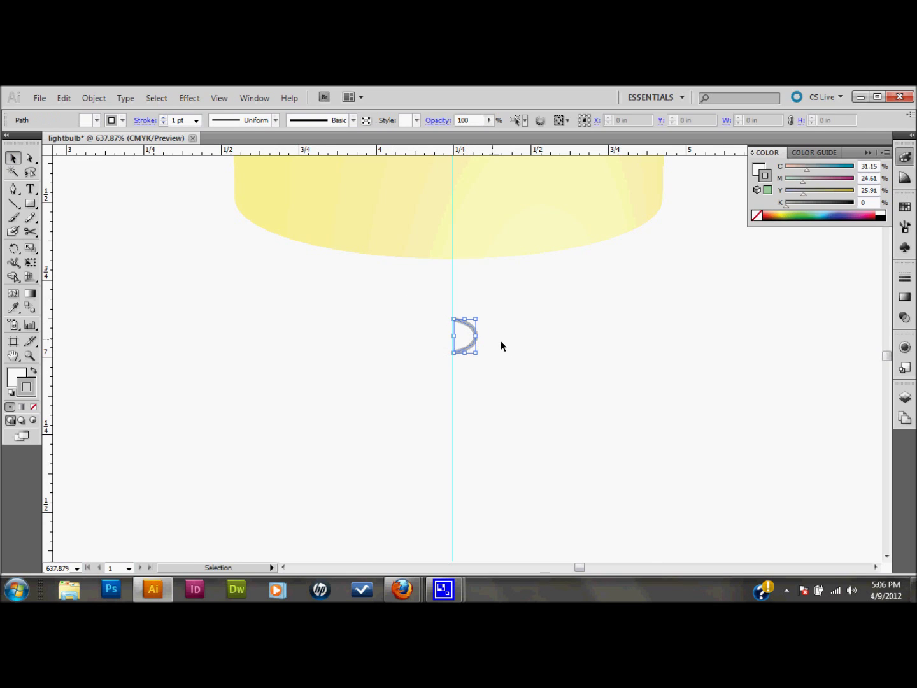
click(510, 339)
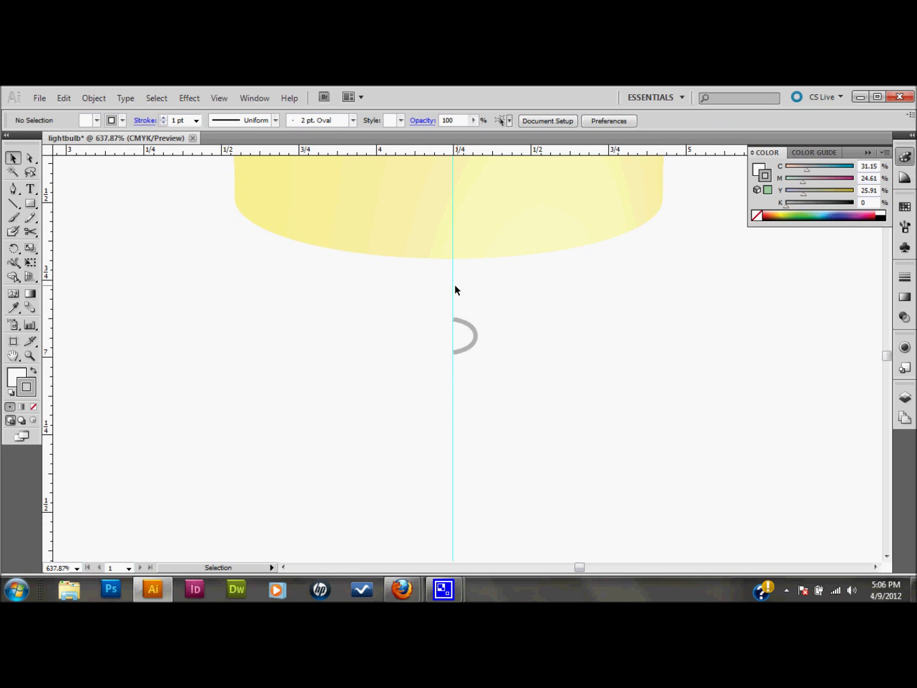
- Duplicate the arc and move the copy further down below the original
scroll(499, 358, down, 1)
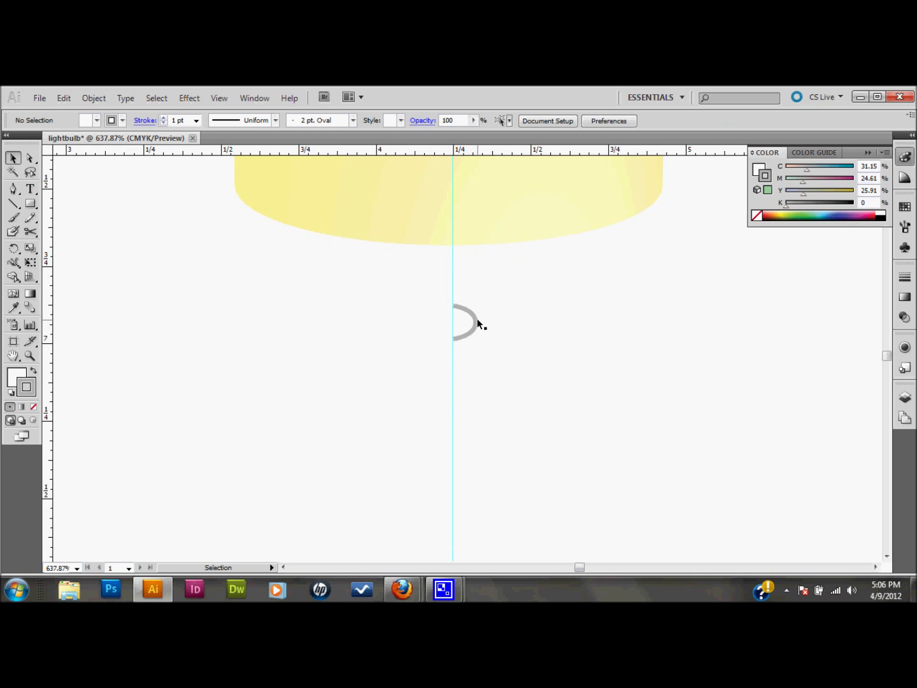
click(477, 323)
scroll(506, 322, down, 4)
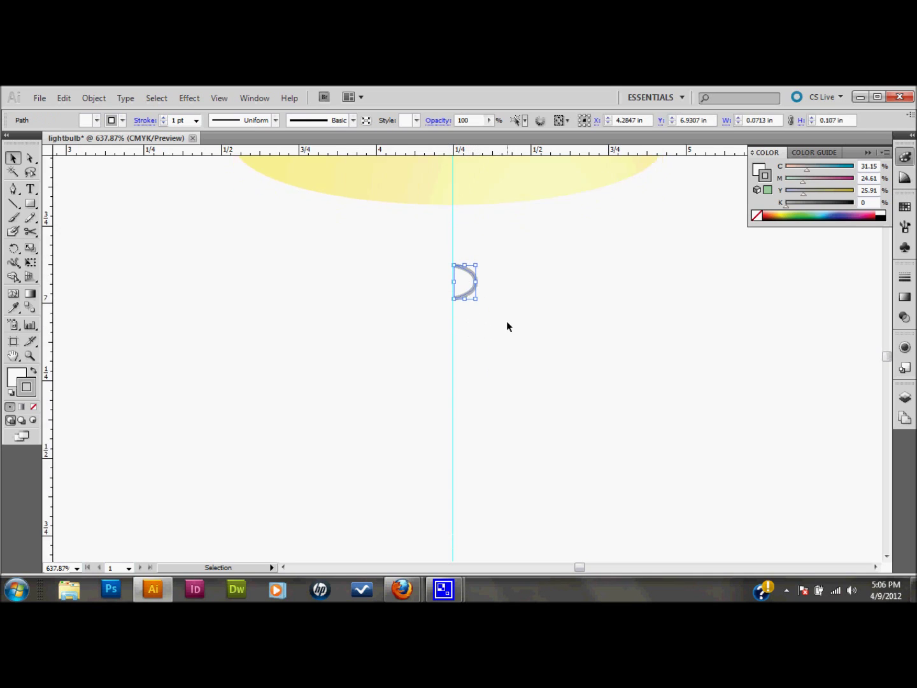
ctrl+click(470, 277)
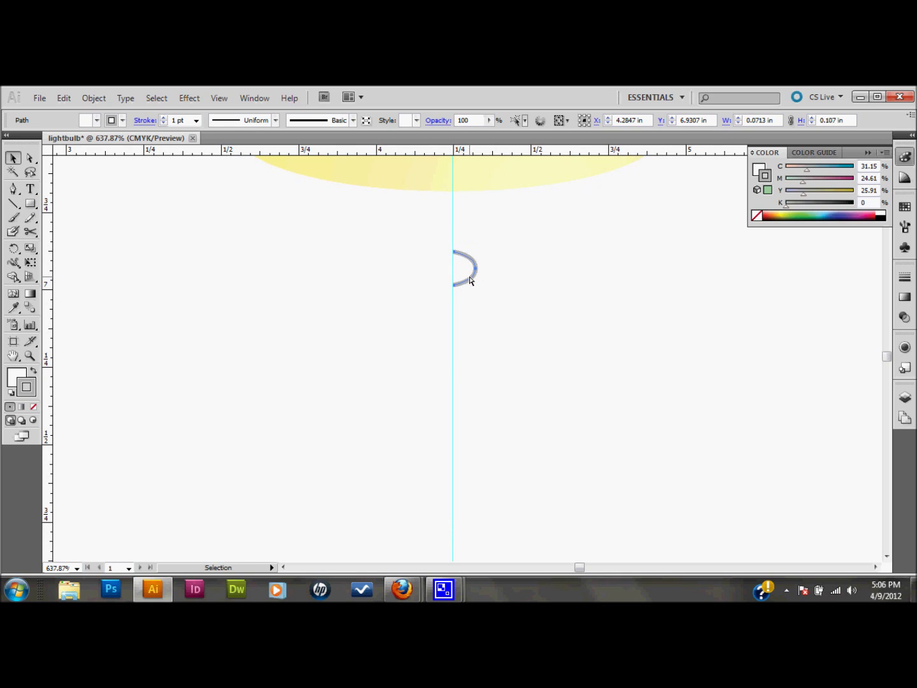
key(ctrl+d)
drag(472, 377, 472, 479)
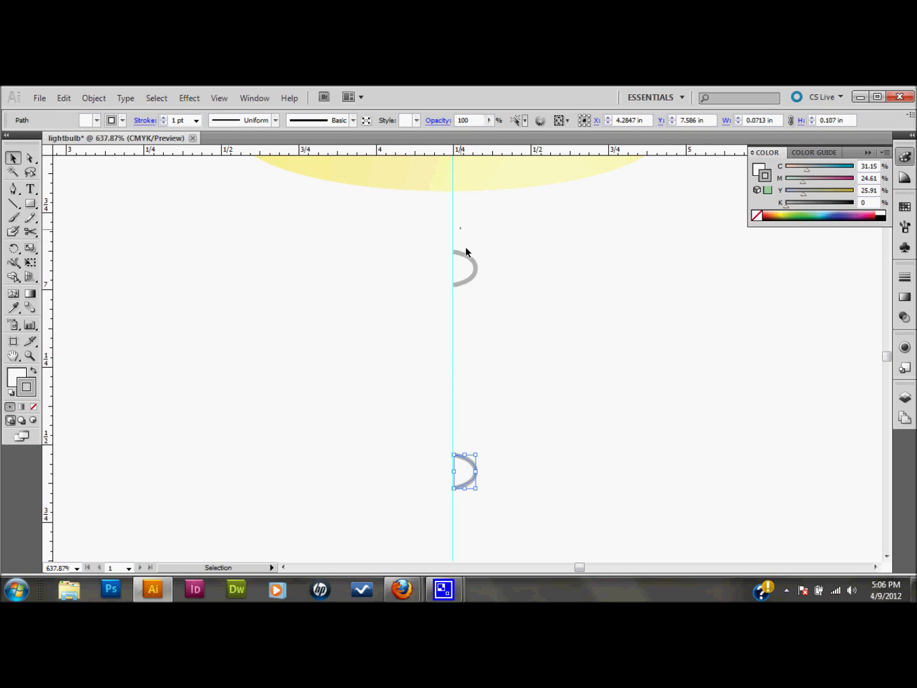
- Select both arcs and align their left edges, opening the Align panel
drag(460, 228, 483, 489)
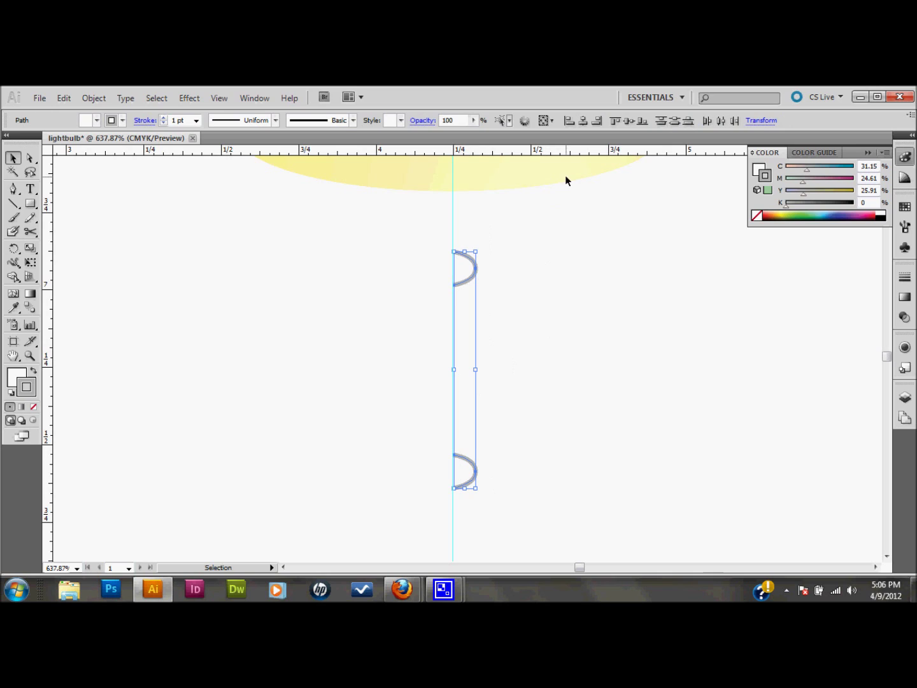
click(570, 121)
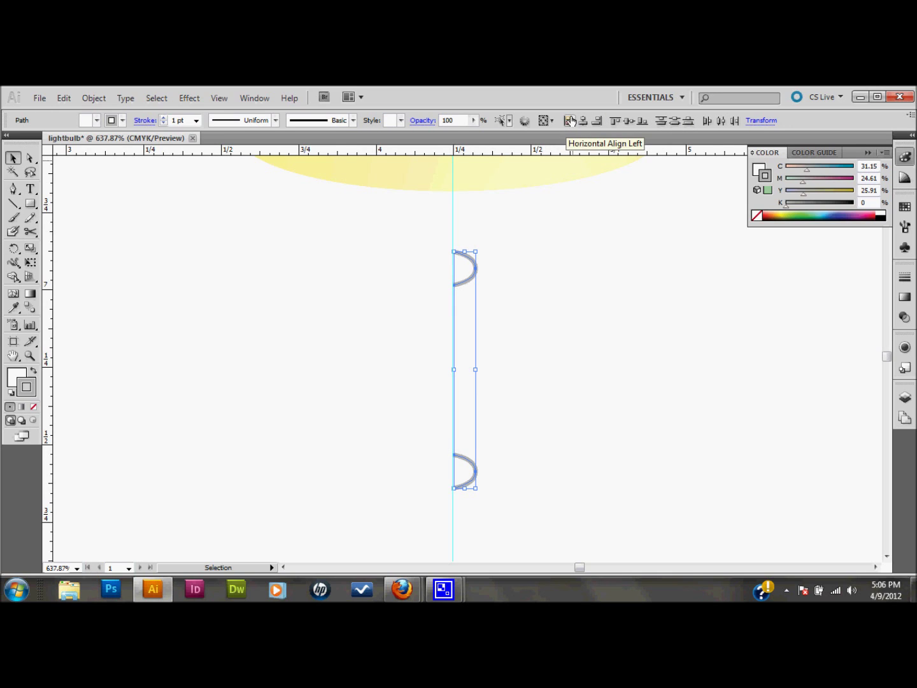
click(570, 124)
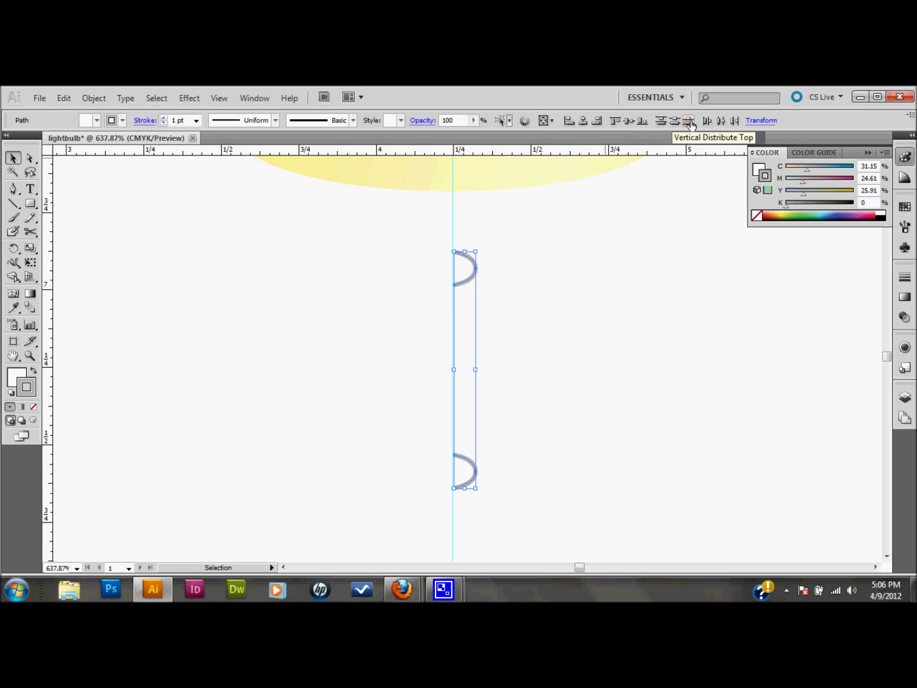
click(250, 97)
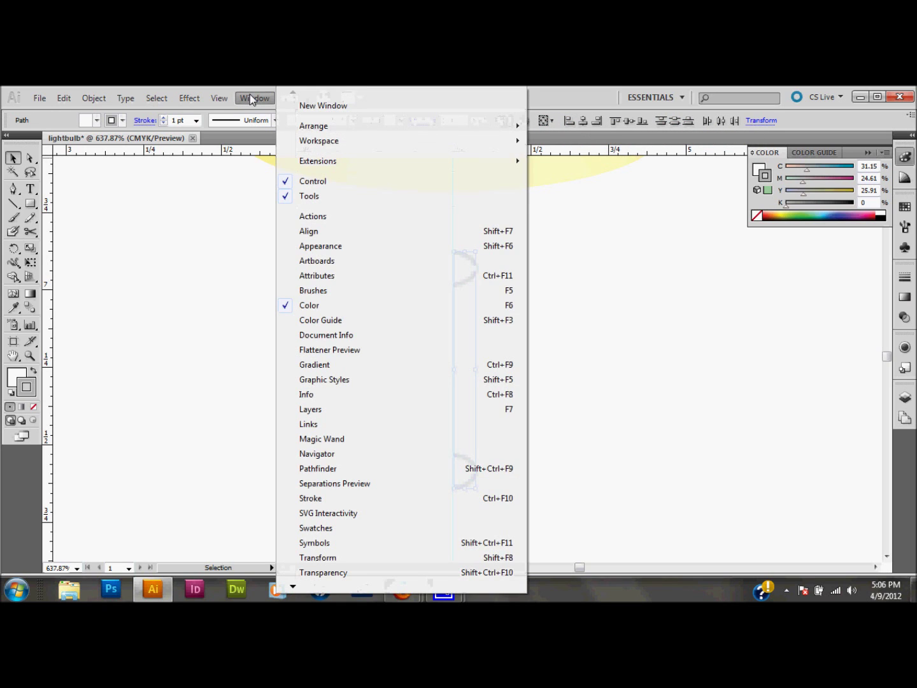
click(319, 232)
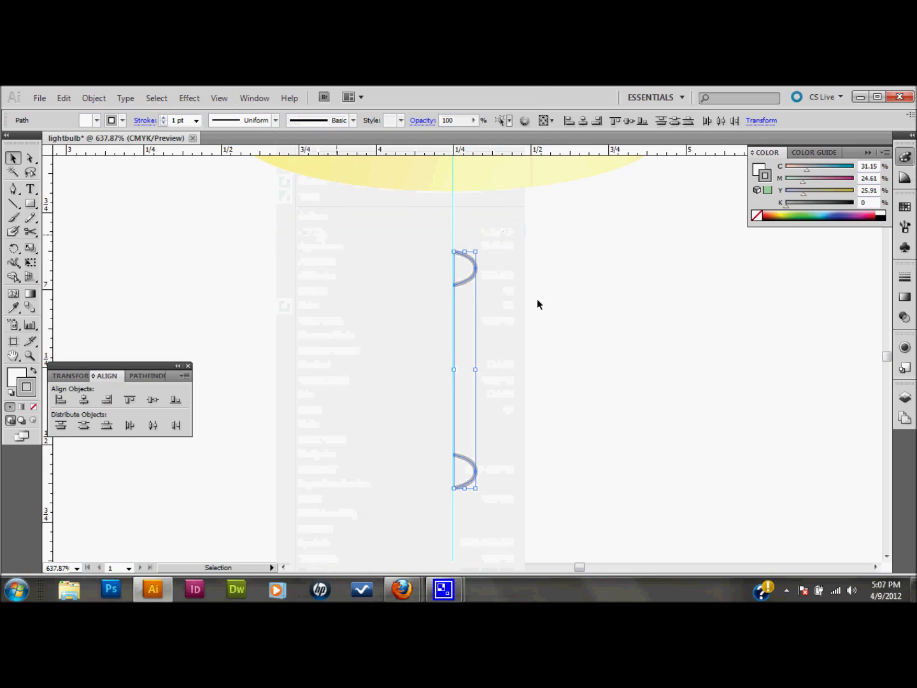
click(188, 367)
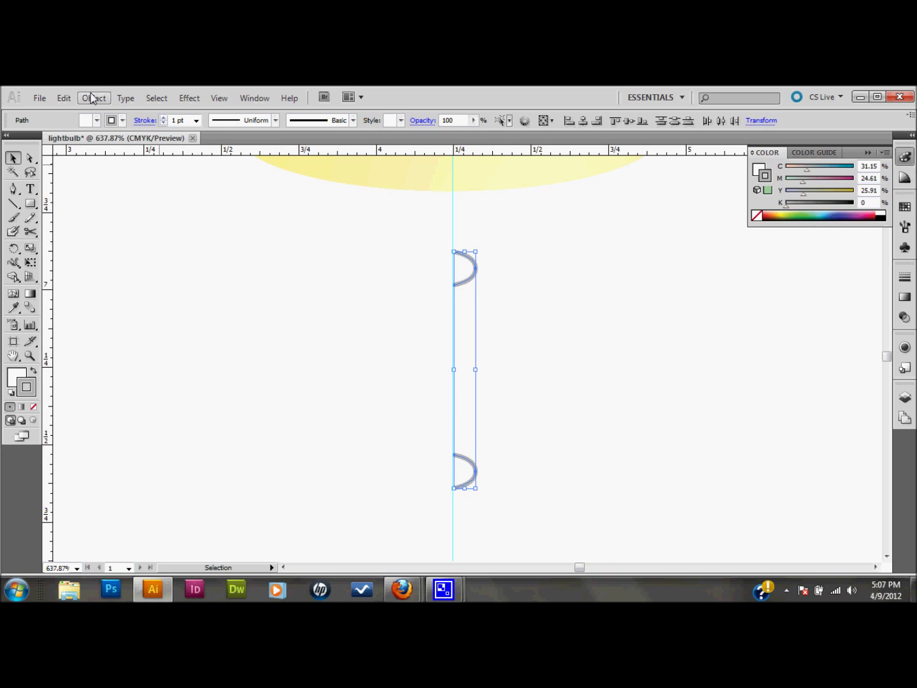
- Set Blend Options to Specified Steps with 5 steps
click(93, 98)
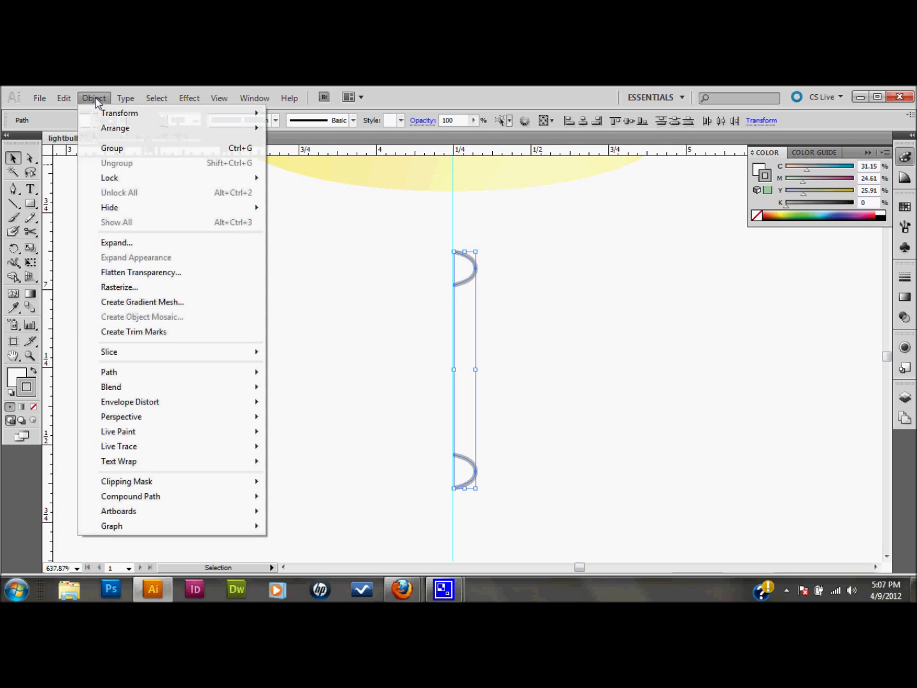
mouse_move(242, 390)
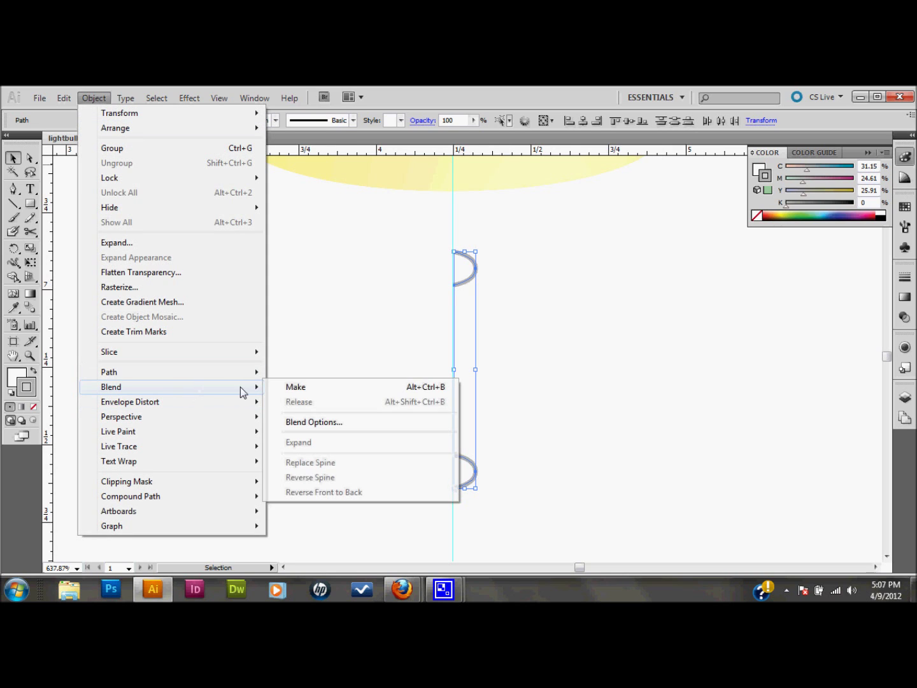
click(298, 425)
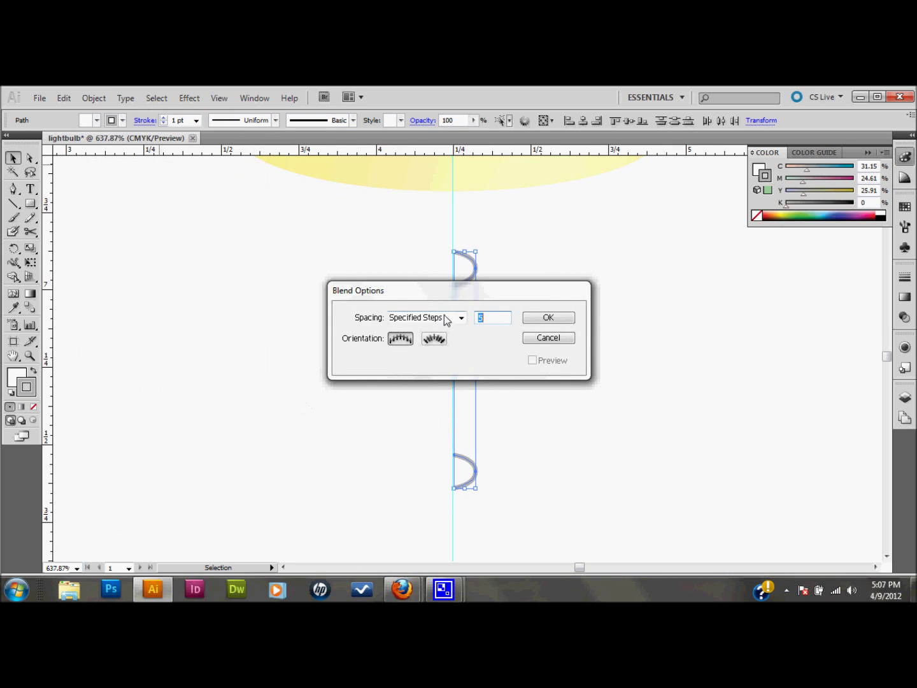
click(462, 318)
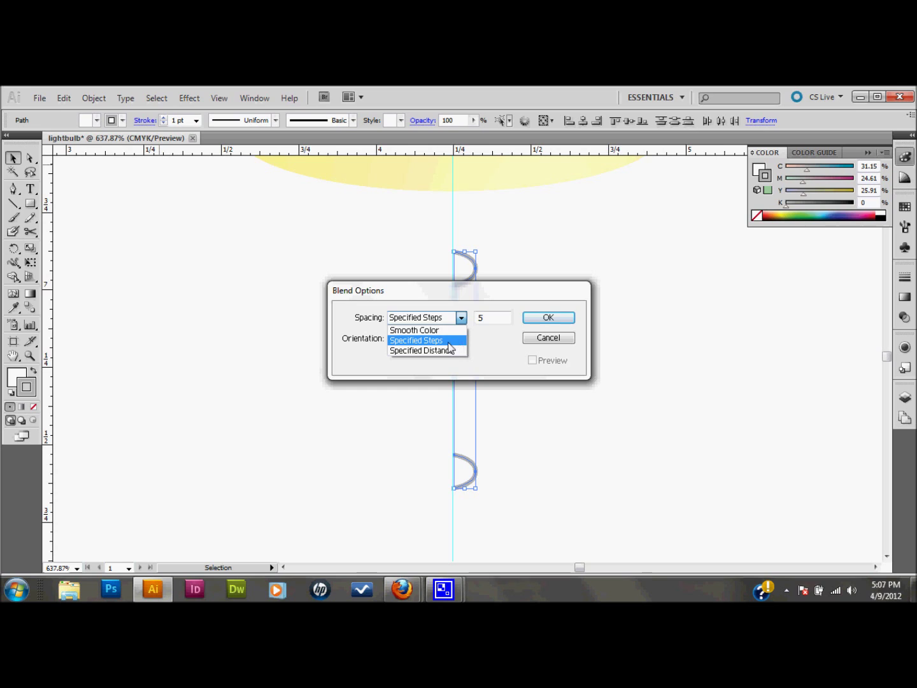
click(446, 340)
click(498, 318)
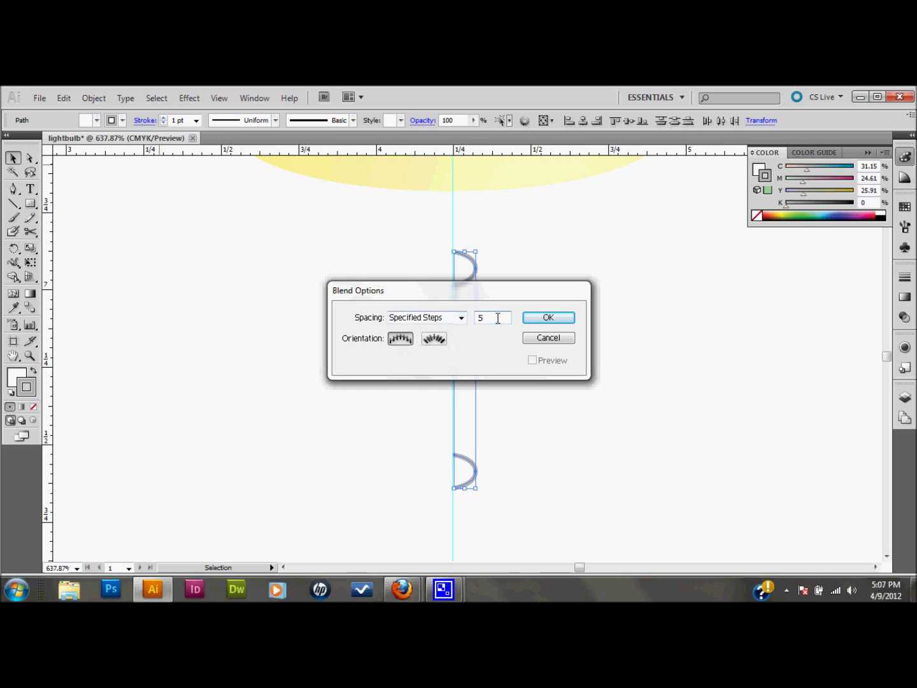
click(549, 318)
- Make the blend, turning the two arcs into a 0.7623 in column of ribs
click(104, 99)
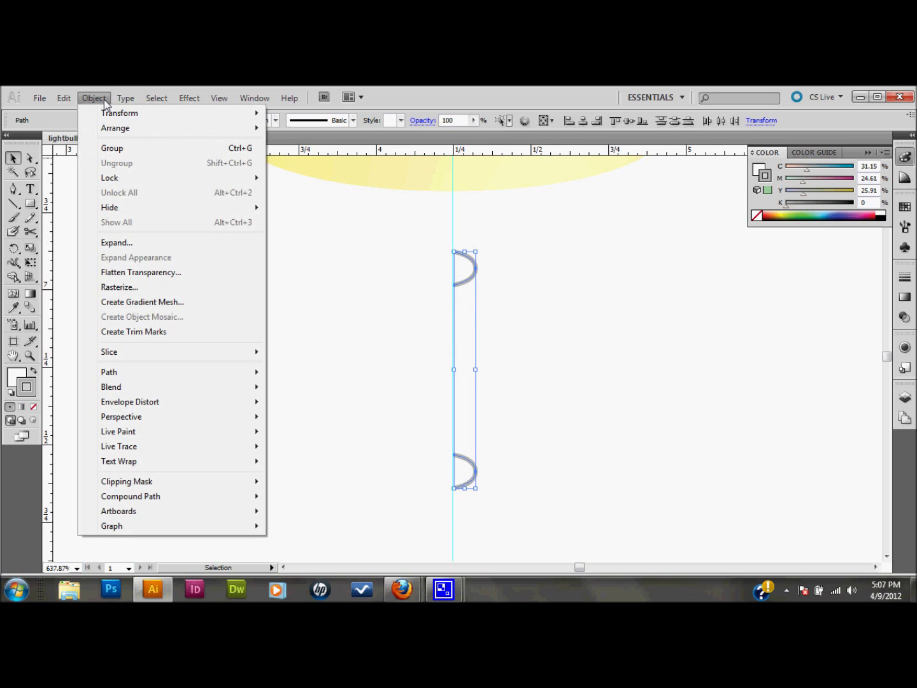
mouse_move(135, 387)
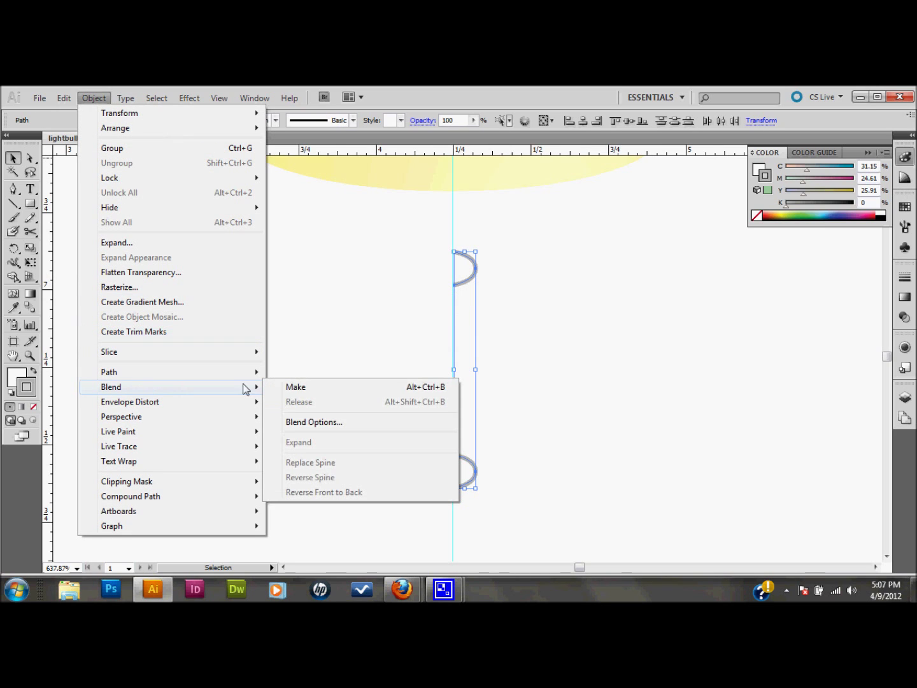
click(299, 389)
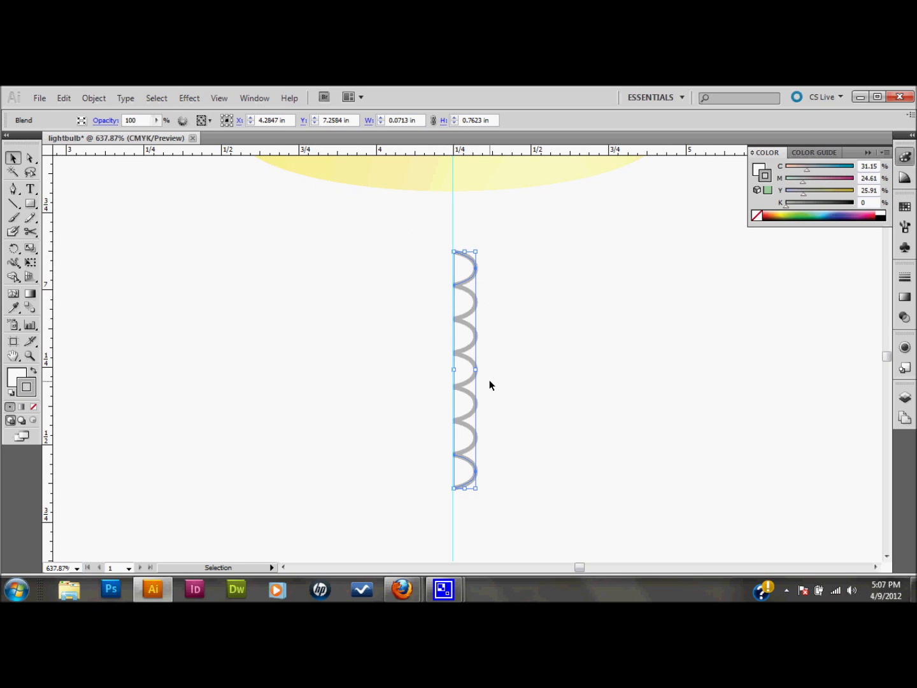
- Apply a 3D Revolve to the blended ovals with Off-Axis Front, 360° and Plastic Shading
click(190, 98)
mouse_move(267, 174)
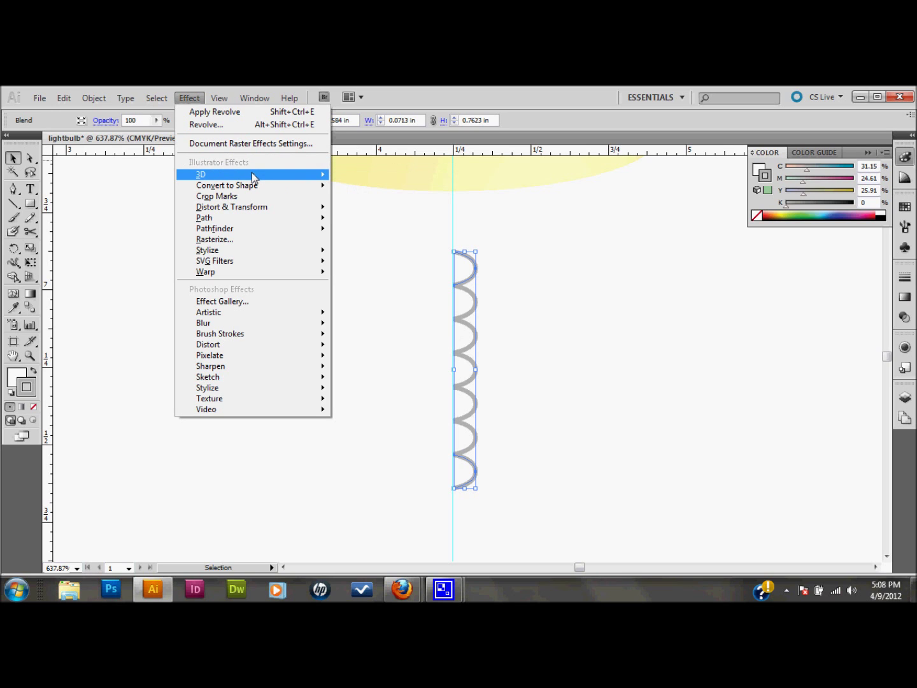
mouse_move(311, 175)
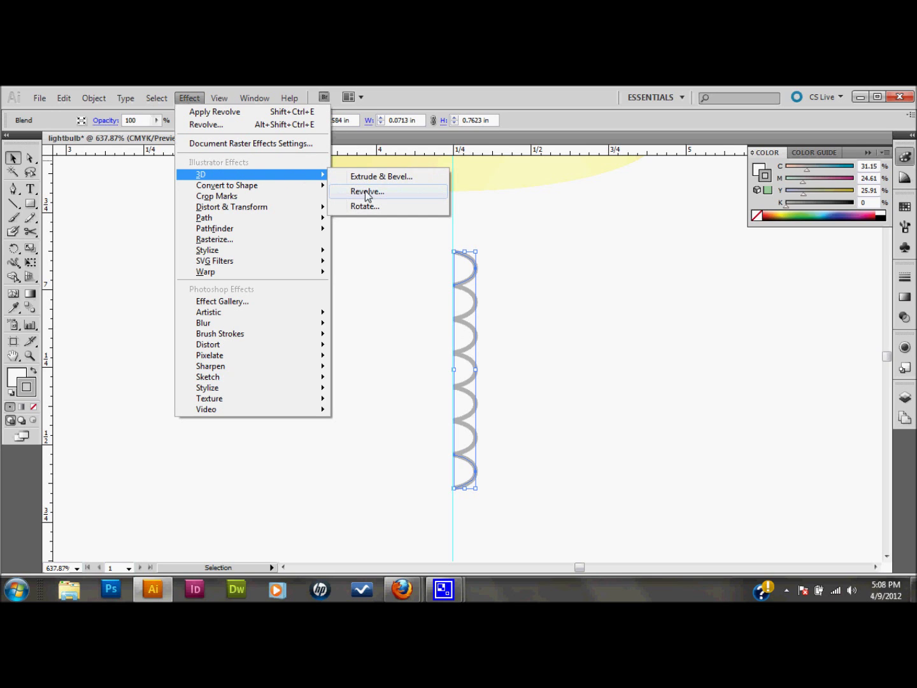
click(374, 193)
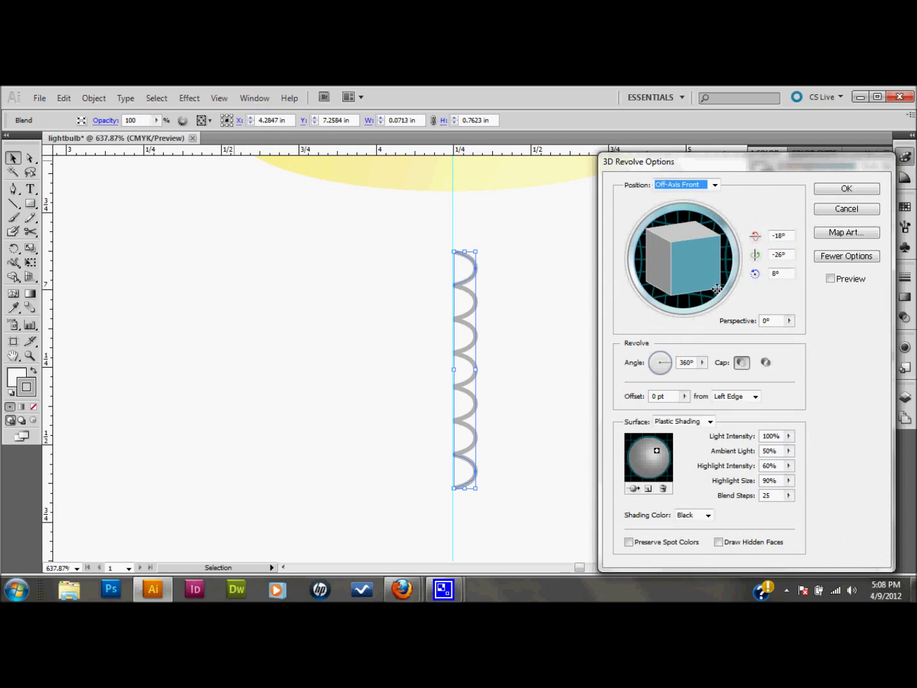
click(830, 279)
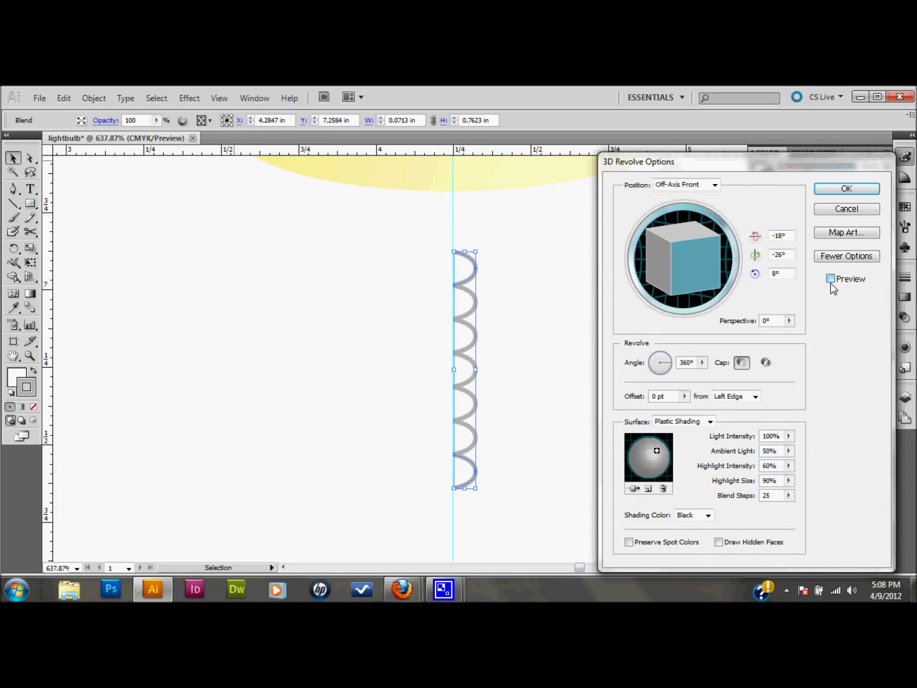
click(829, 284)
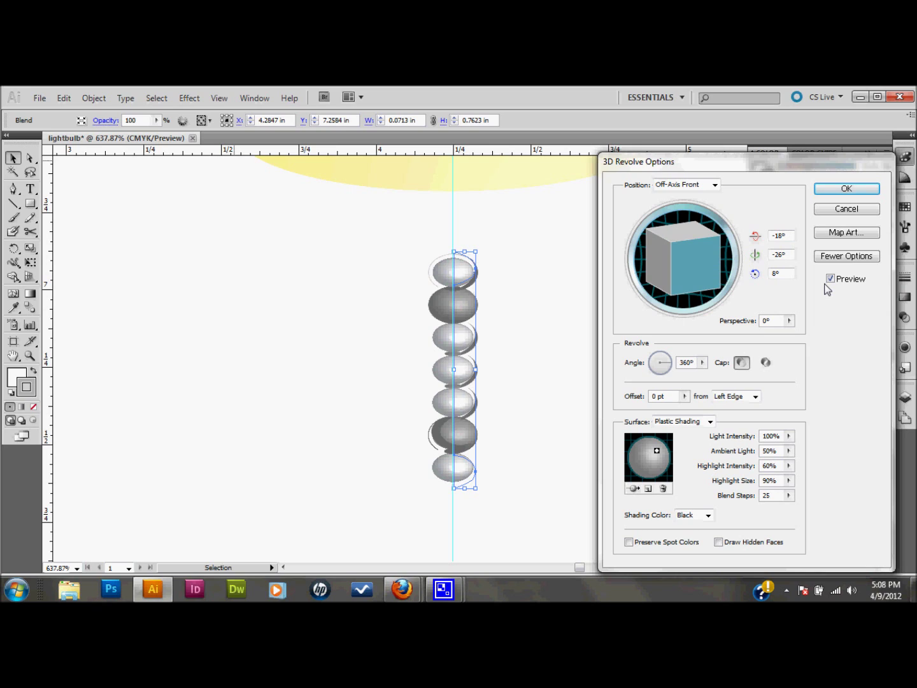
click(845, 188)
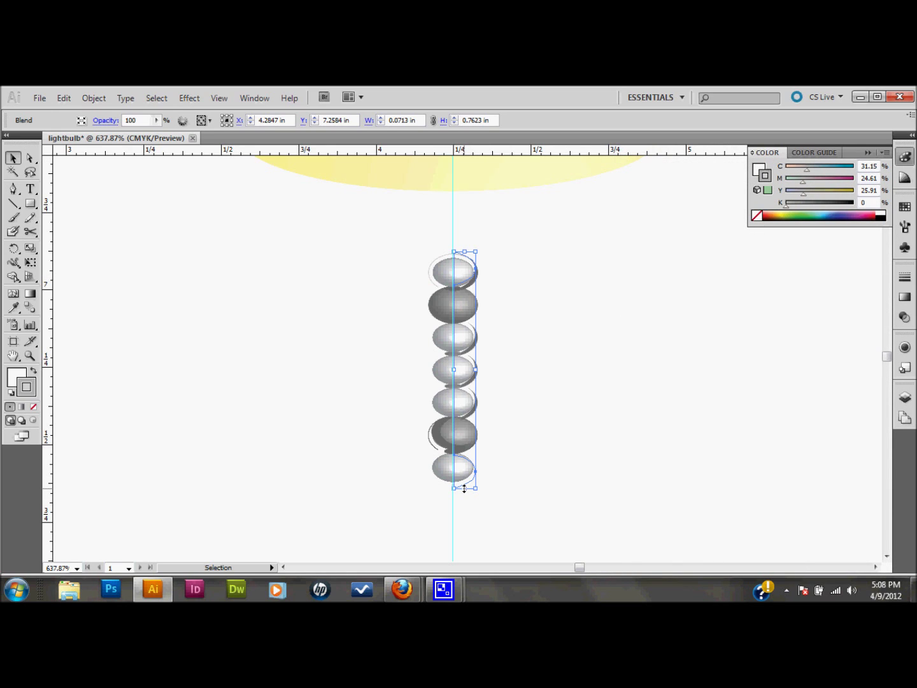
- Pull the ring stack's bottom edge up in stages until it is about 0.4357 in tall
drag(465, 488, 469, 462)
drag(468, 461, 469, 461)
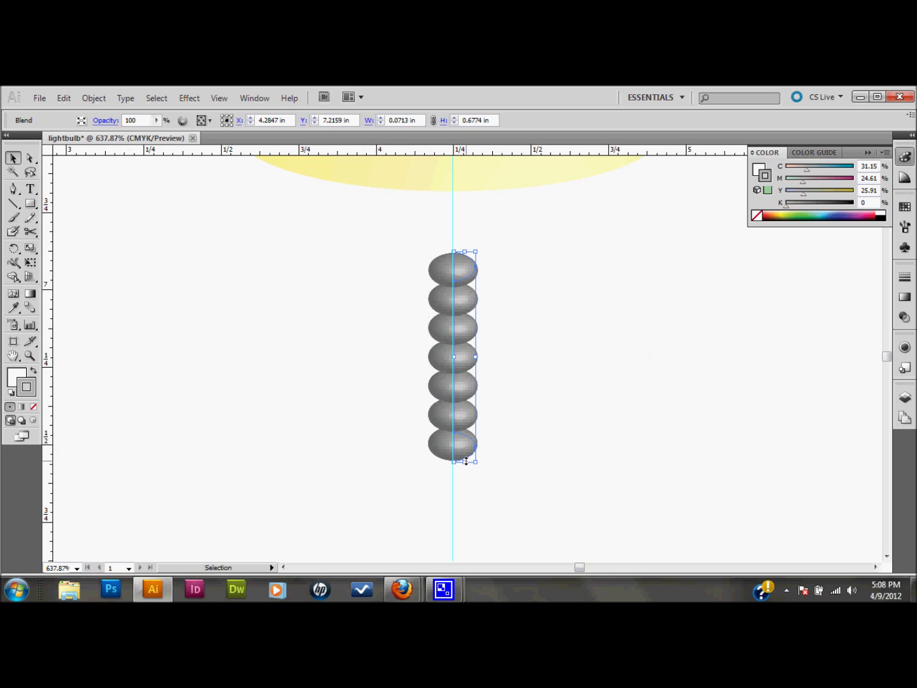
drag(465, 462, 466, 434)
drag(302, 435, 302, 435)
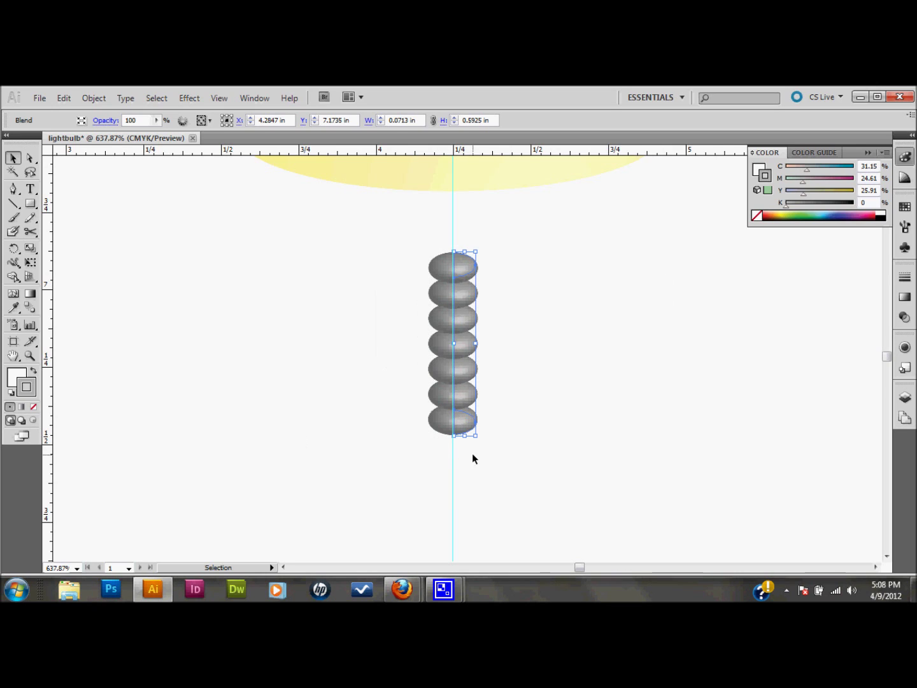
drag(464, 437, 463, 407)
drag(462, 404, 462, 404)
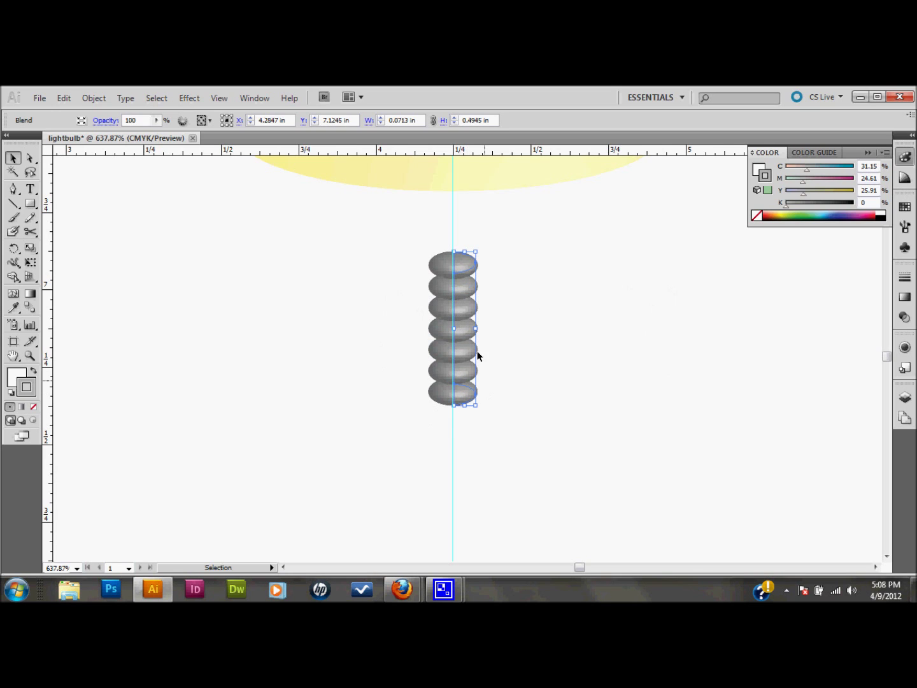
drag(464, 405, 464, 387)
drag(463, 387, 463, 387)
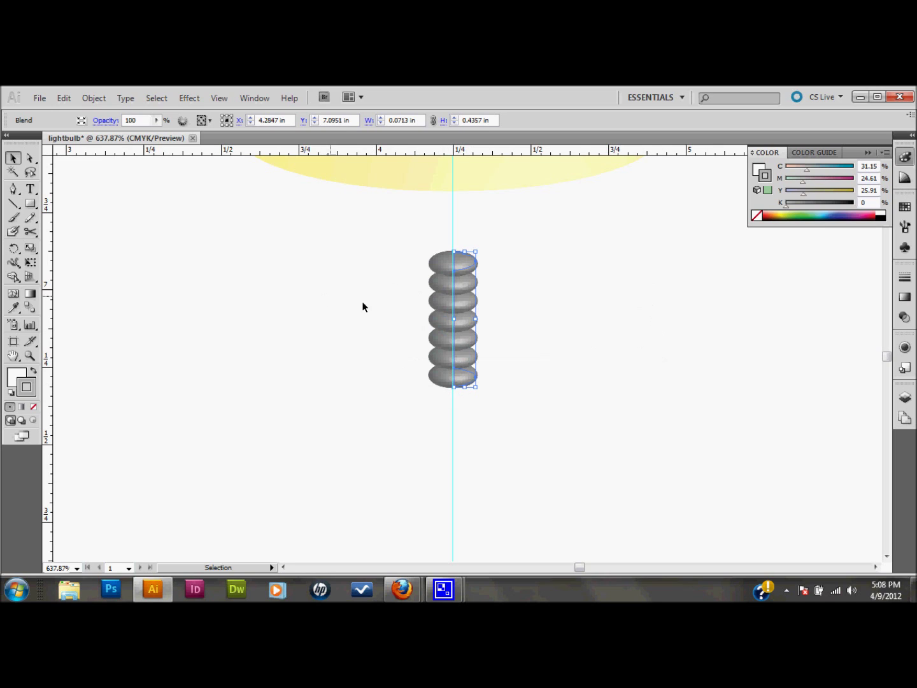
click(511, 367)
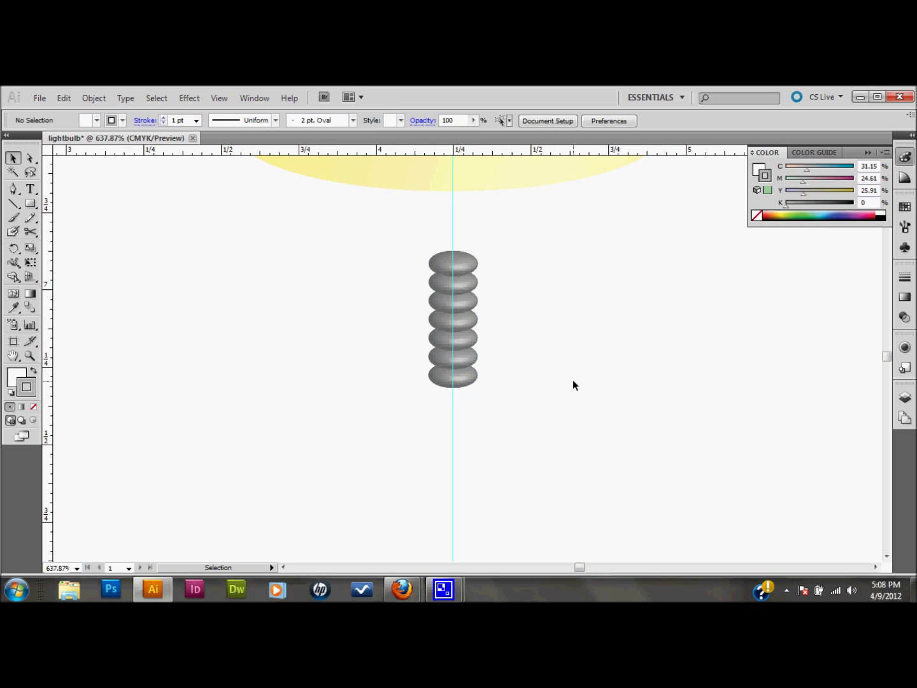
- Expand the 3D ring stack's appearance into a plain group of shapes and reselect it
click(433, 342)
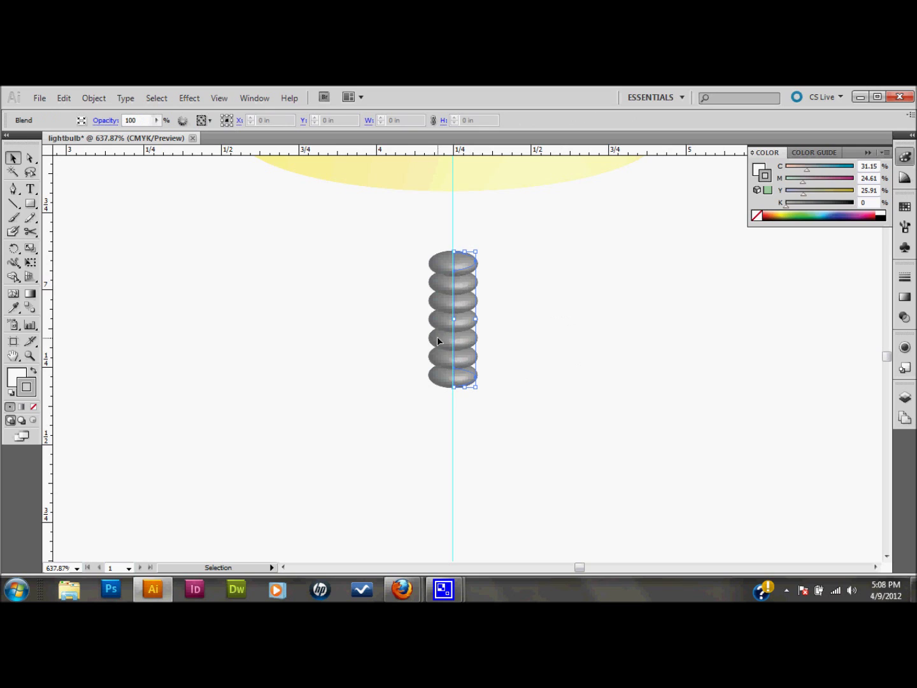
click(95, 99)
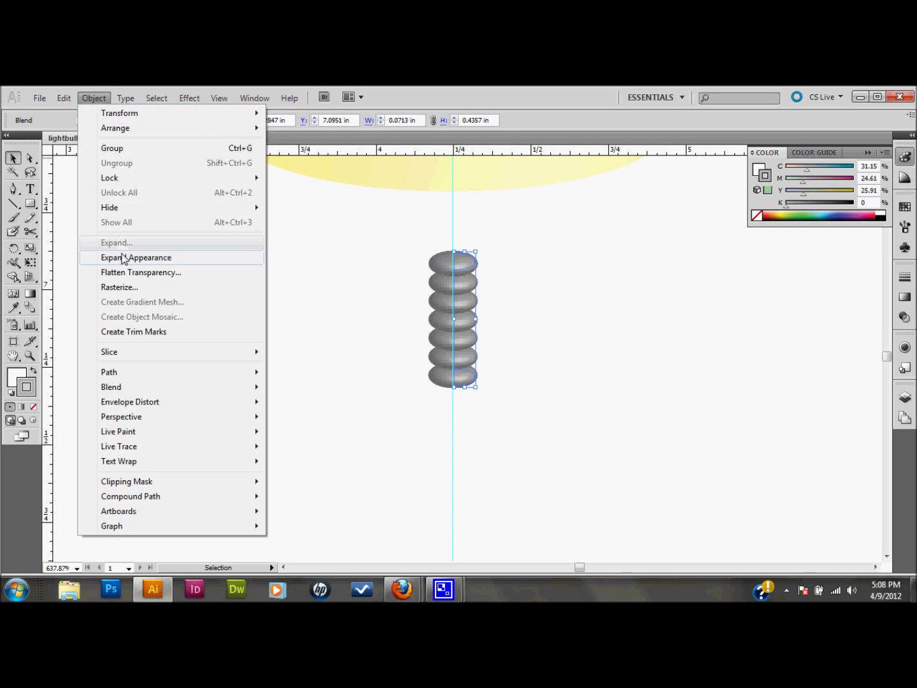
click(123, 258)
click(527, 318)
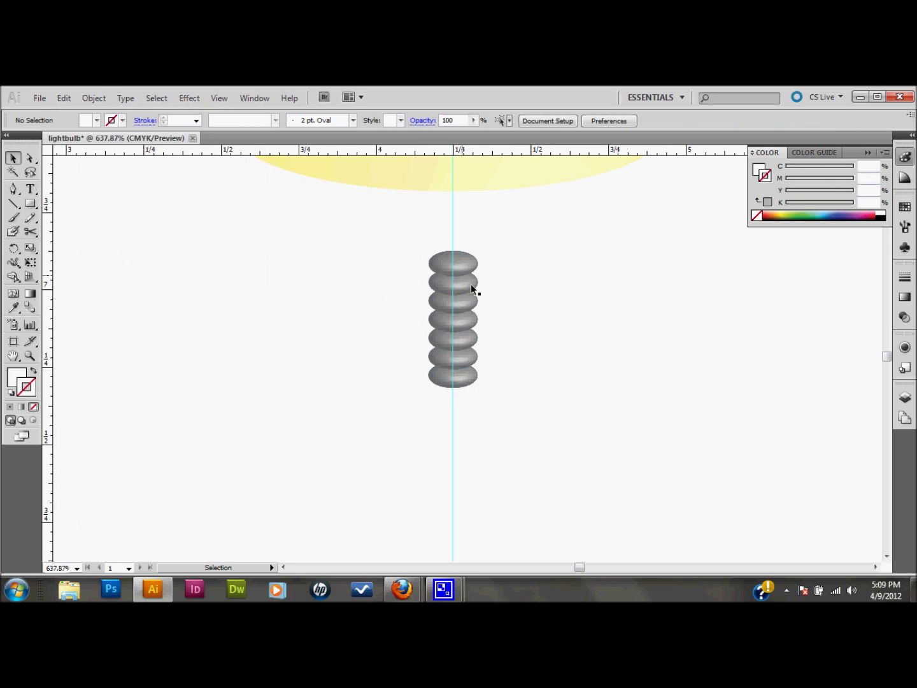
click(465, 284)
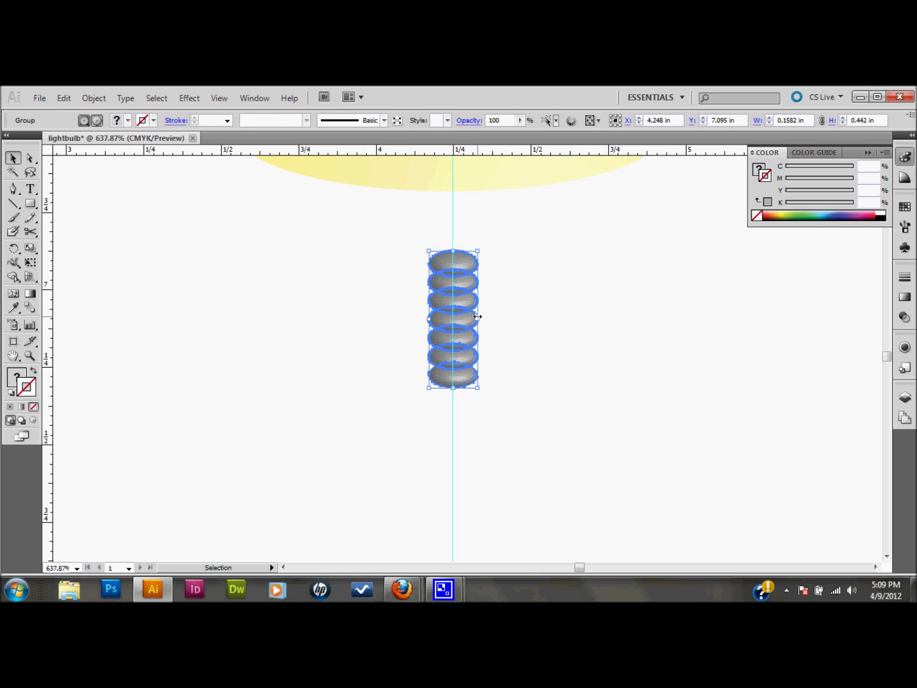
click(540, 296)
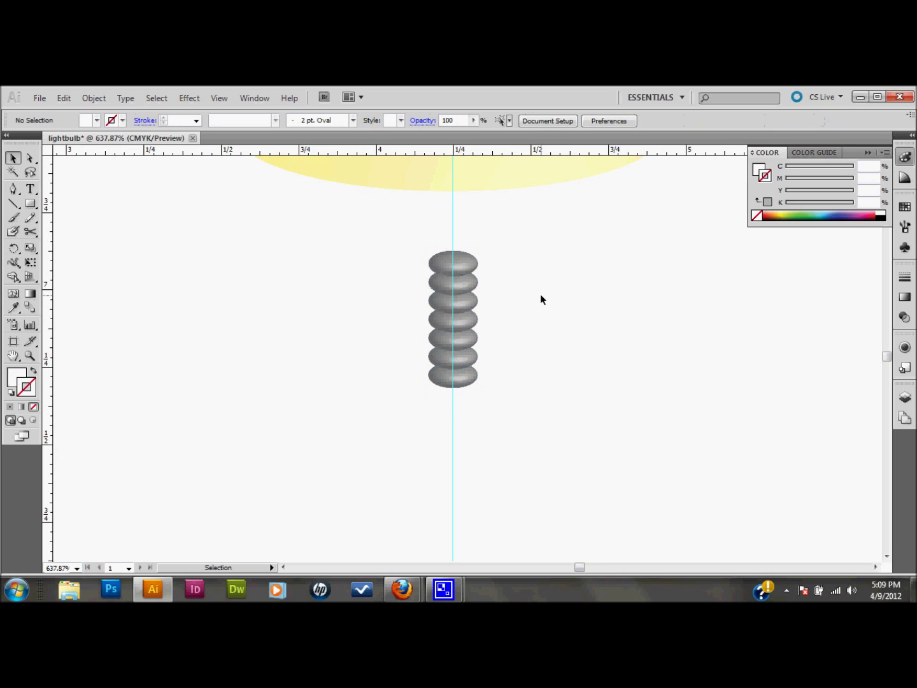
click(467, 330)
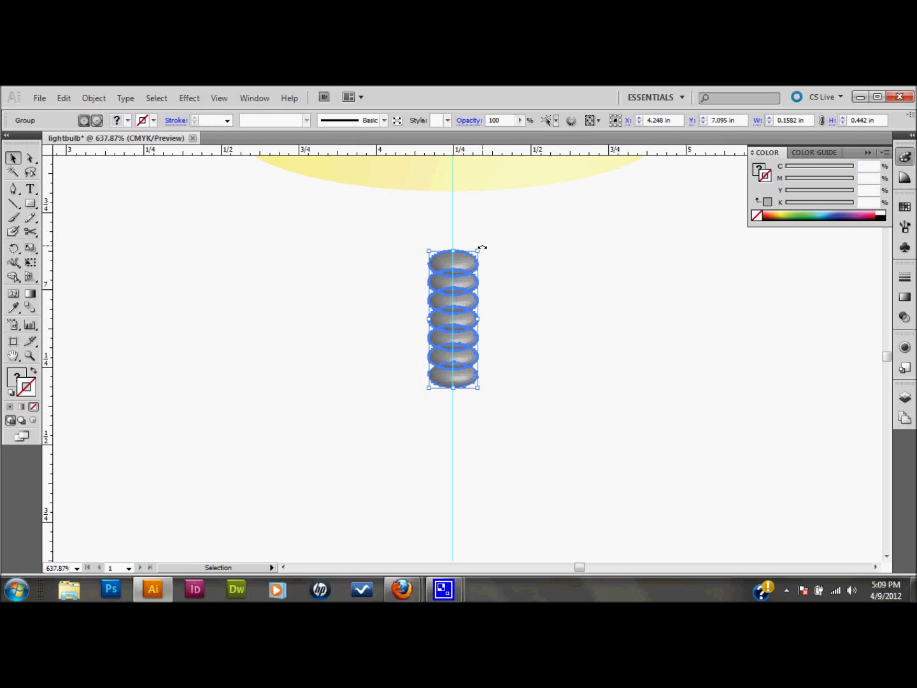
- Toggle the bounding box, try rotating the ring group, then zoom out and reselect it
key(ctrl+shift+b)
key(ctrl+shift+b)
drag(480, 246, 457, 412)
click(483, 397)
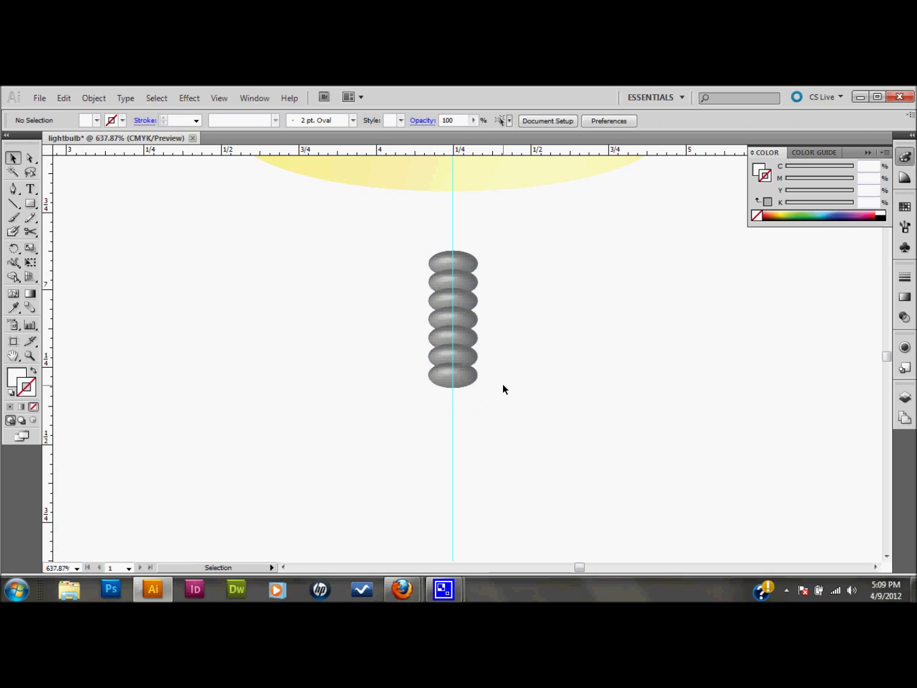
key(ctrl+a)
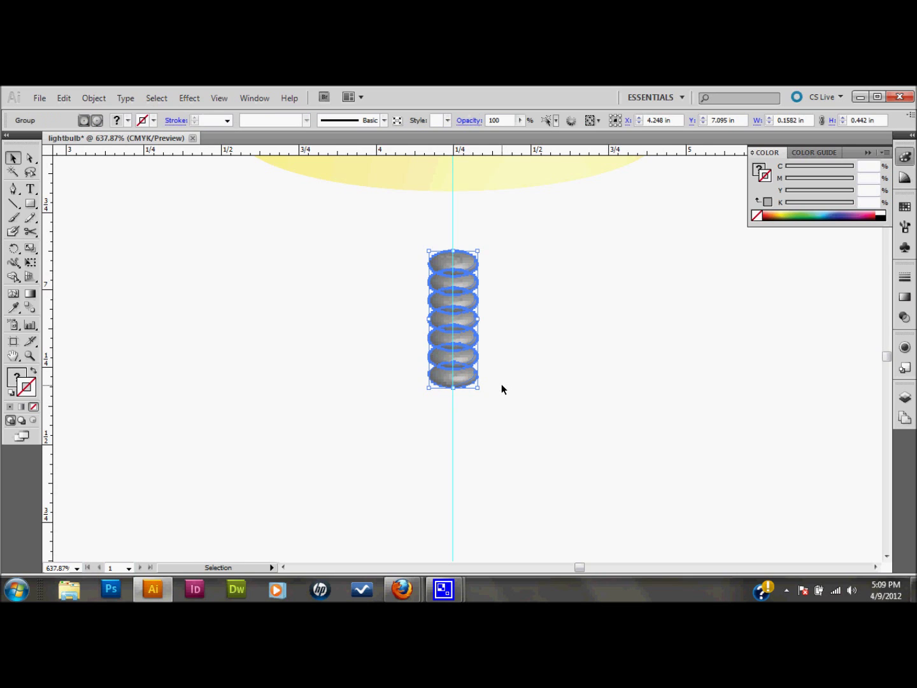
click(513, 333)
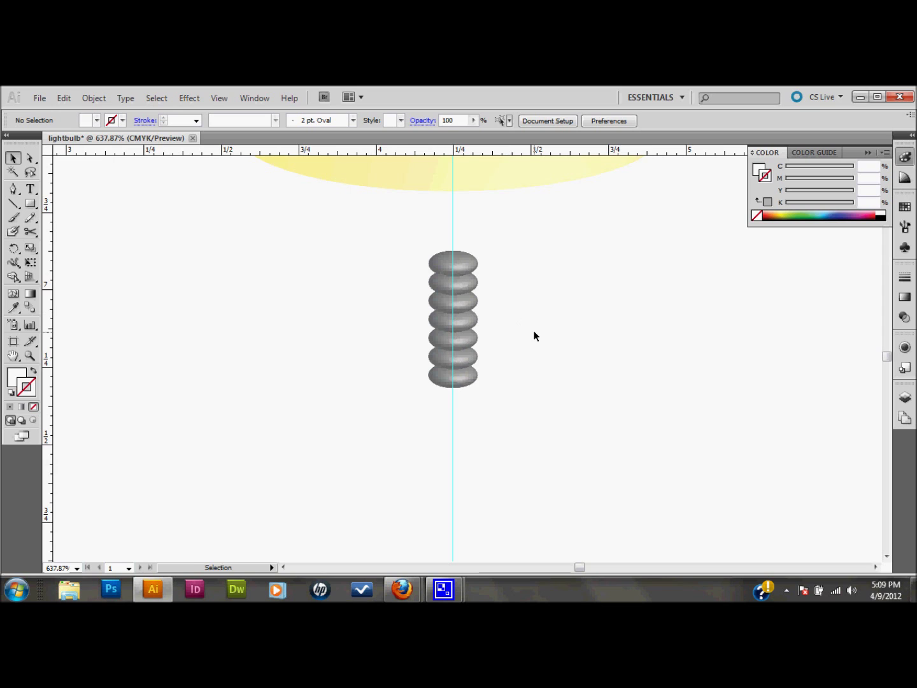
key(ctrl+minus)
key(ctrl+minus)
key(ctrl+minus)
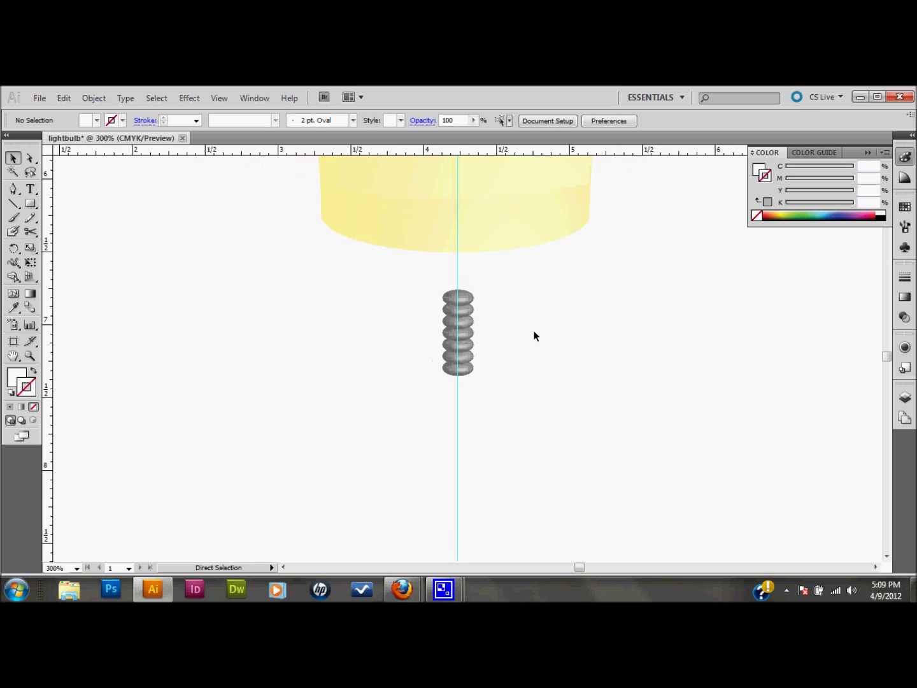
key(ctrl+z)
key(ctrl+z)
click(463, 357)
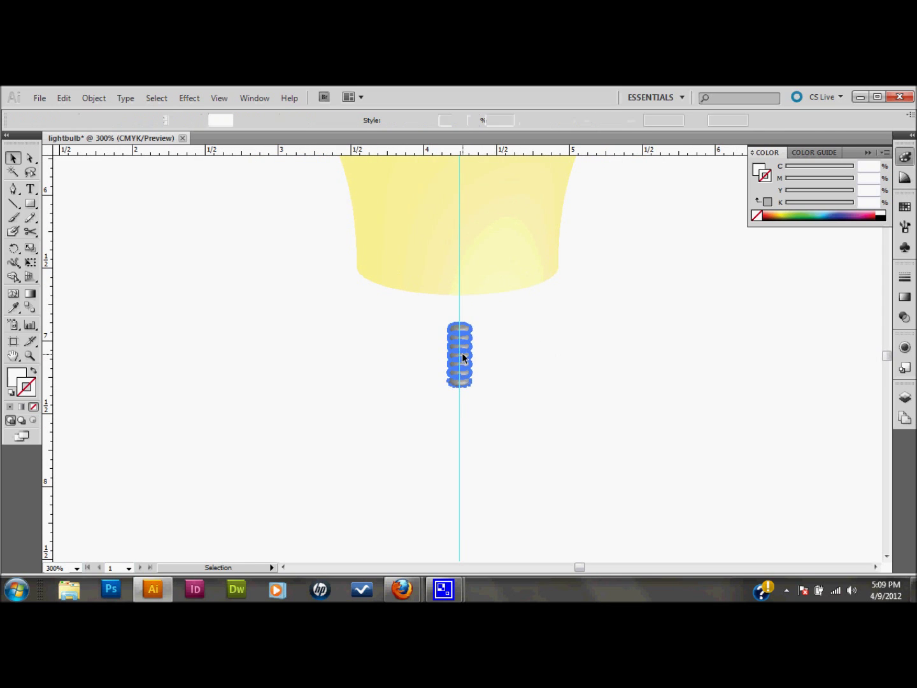
- Widen the ring group on both sides and move it up to the bulb's bottom
drag(473, 354, 551, 354)
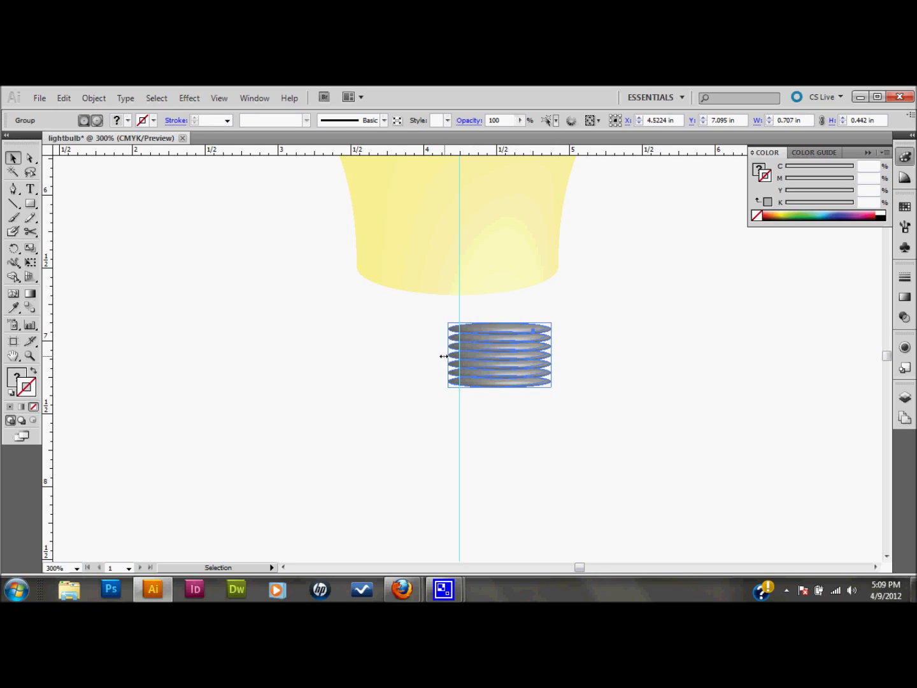
drag(445, 356, 363, 356)
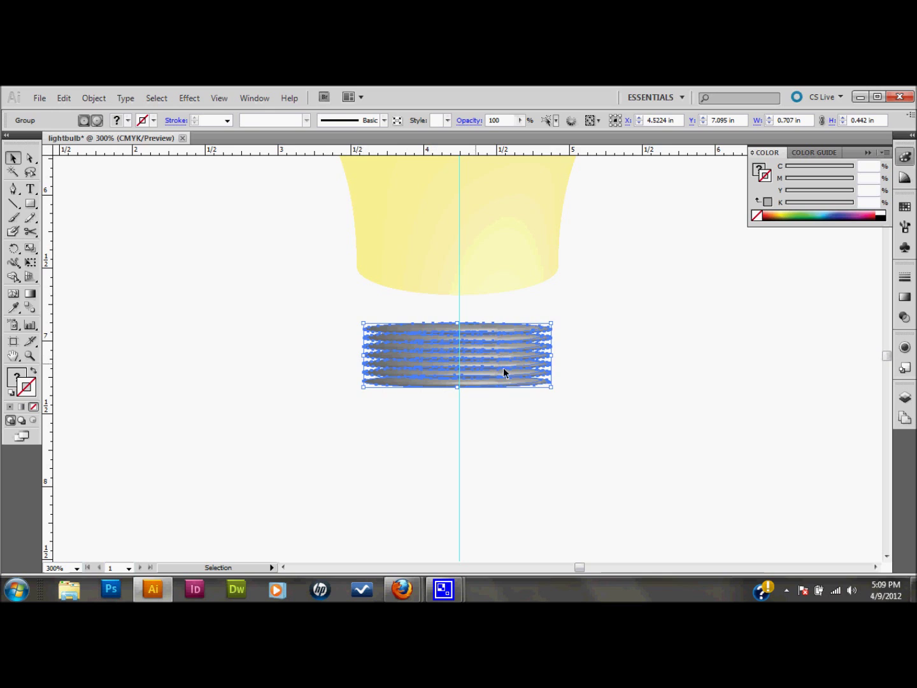
click(582, 363)
drag(487, 368, 477, 317)
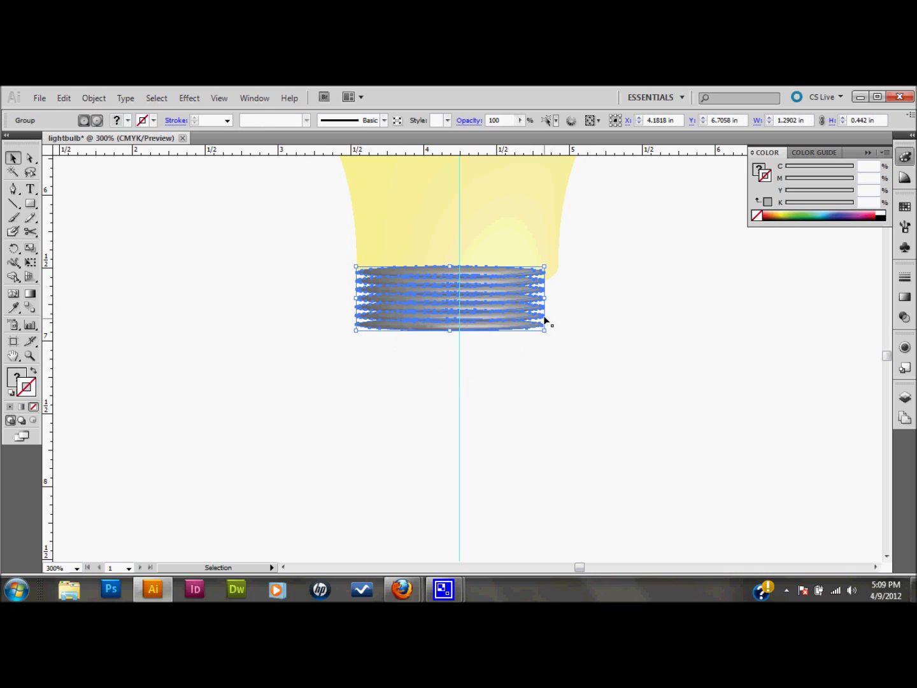
- Fine-tune the rings' width to about 1.45 in and stretch them slightly taller downward
drag(544, 297, 561, 297)
click(591, 311)
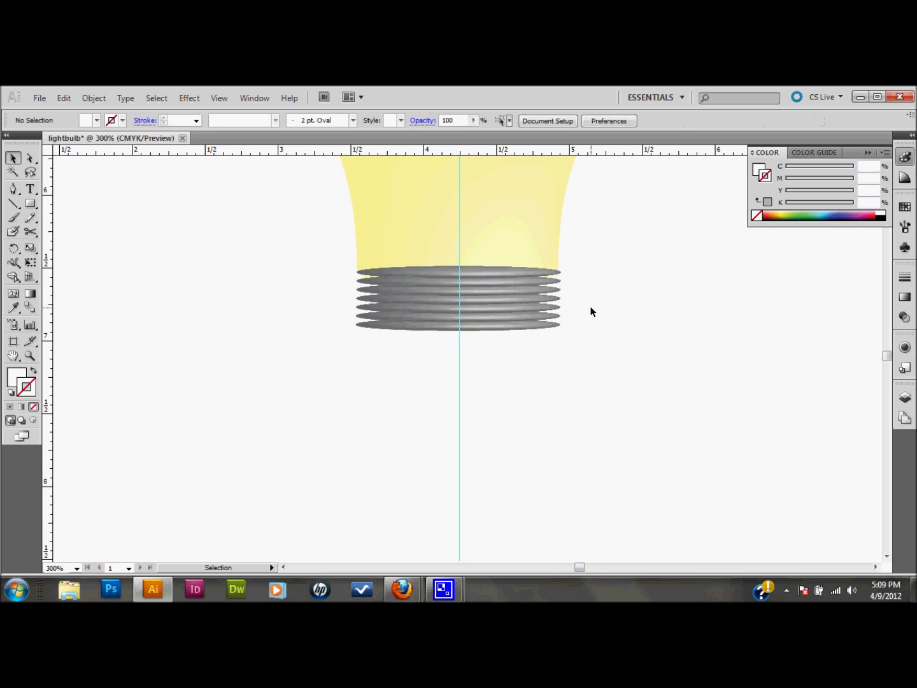
click(525, 298)
drag(560, 297, 565, 297)
drag(355, 297, 353, 297)
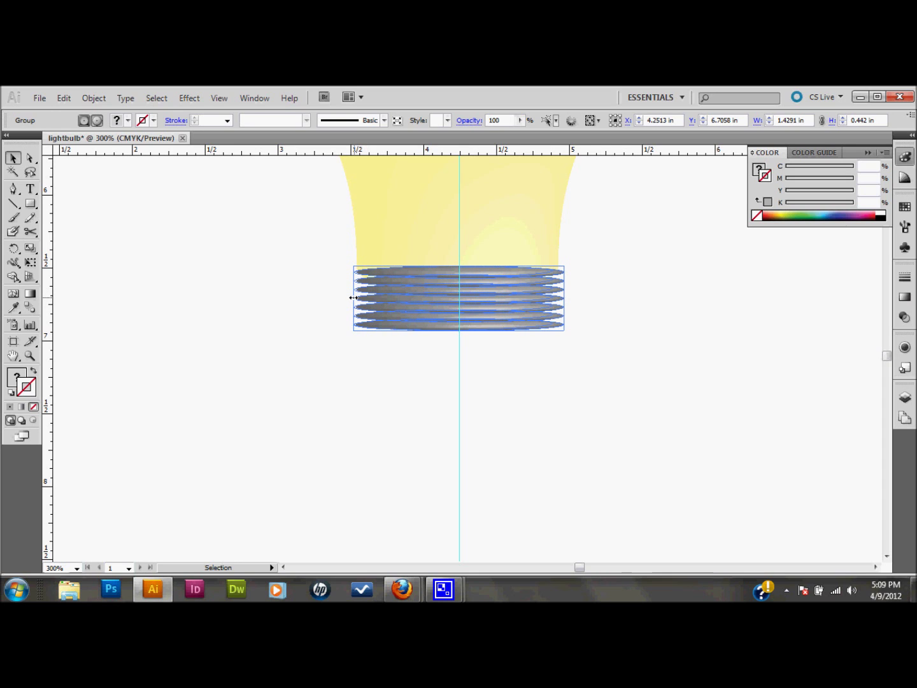
click(563, 354)
click(466, 316)
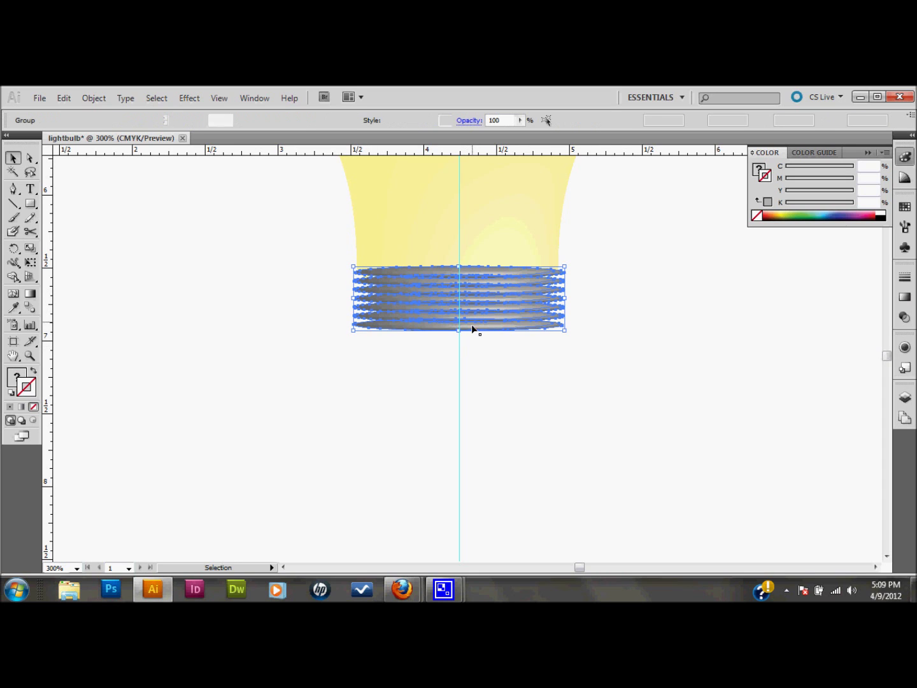
drag(459, 330, 457, 351)
click(539, 382)
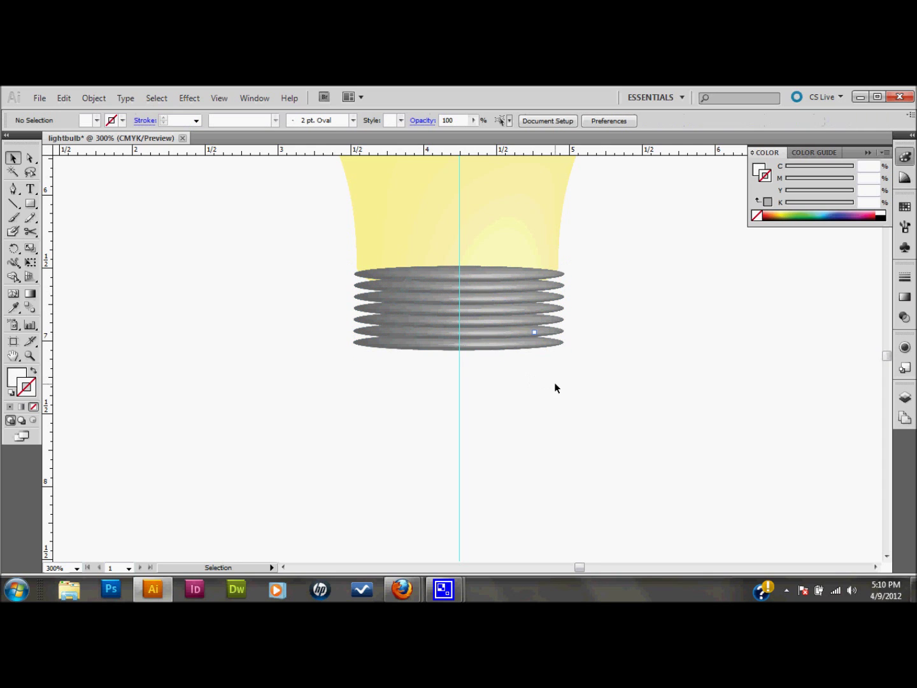
- Send the screw base group to the back, behind the bulb glass
scroll(570, 379, up, 5)
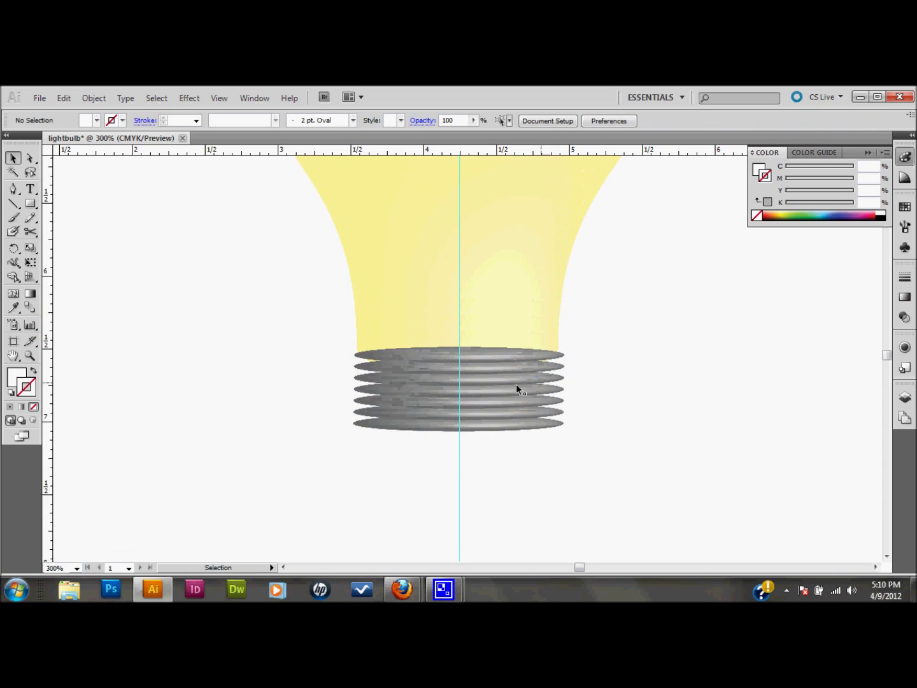
click(495, 381)
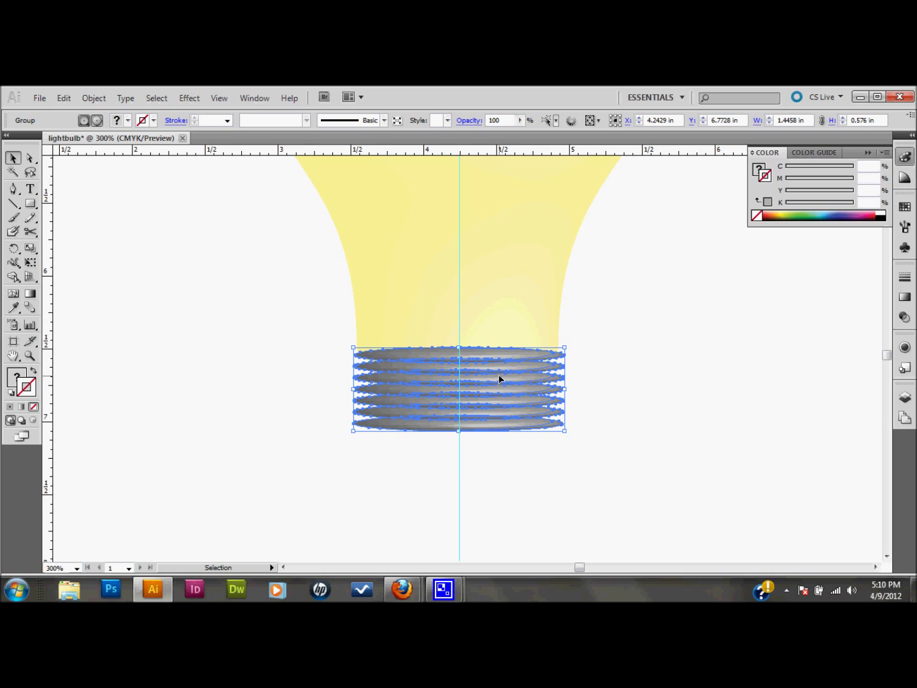
key(ctrl)
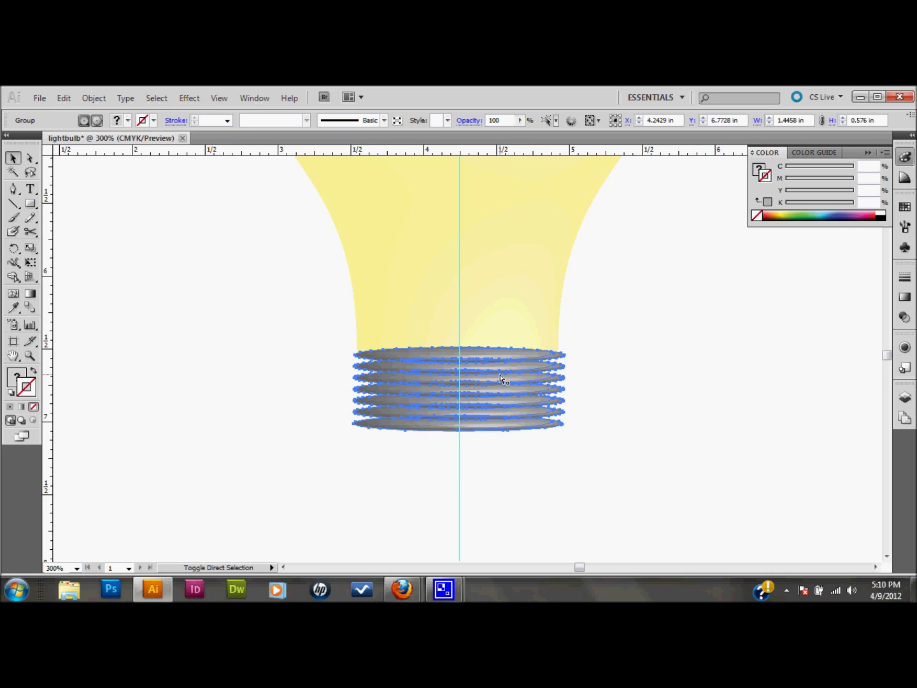
click(95, 103)
mouse_move(191, 115)
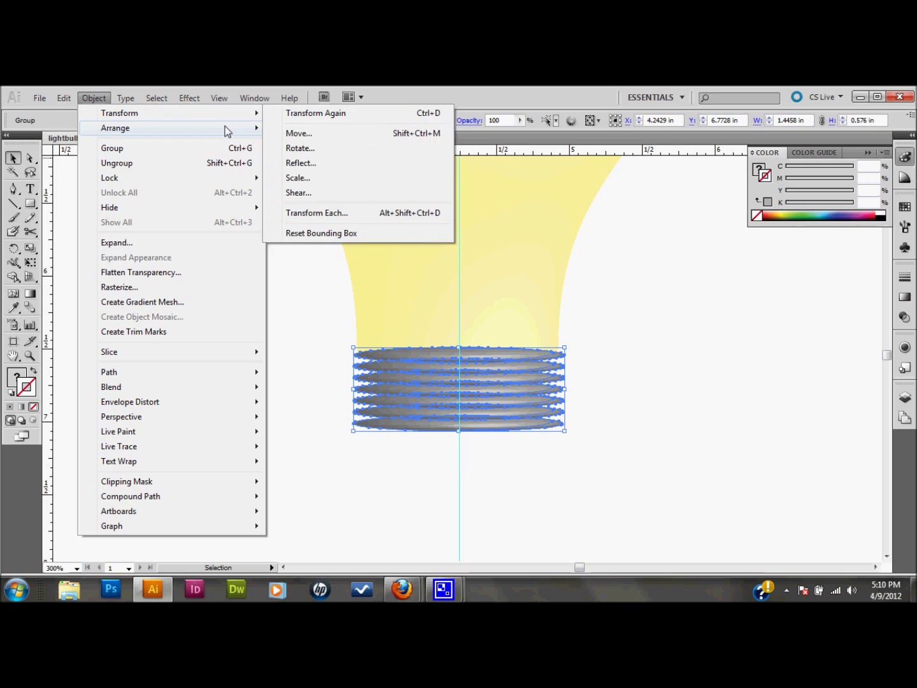
mouse_move(226, 131)
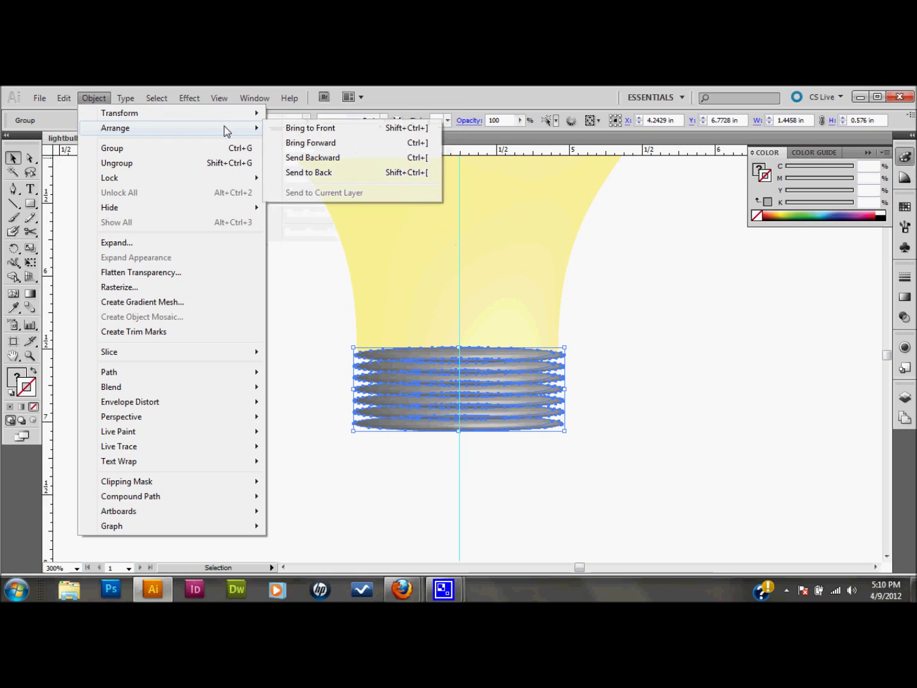
click(332, 173)
click(615, 341)
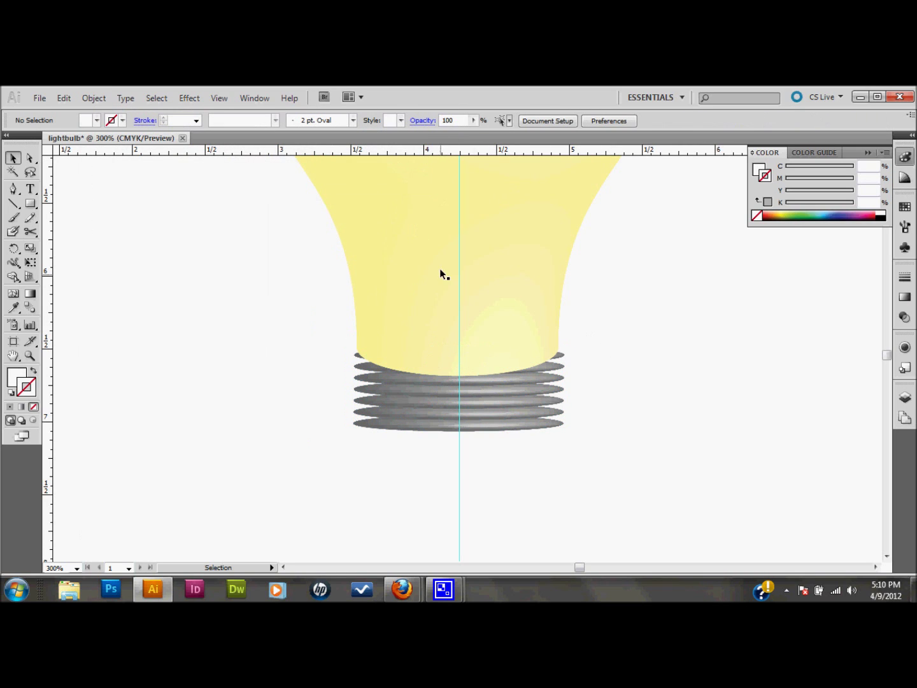
- Nudge the screw base and narrow it from the right to match the bulb's neck
click(494, 413)
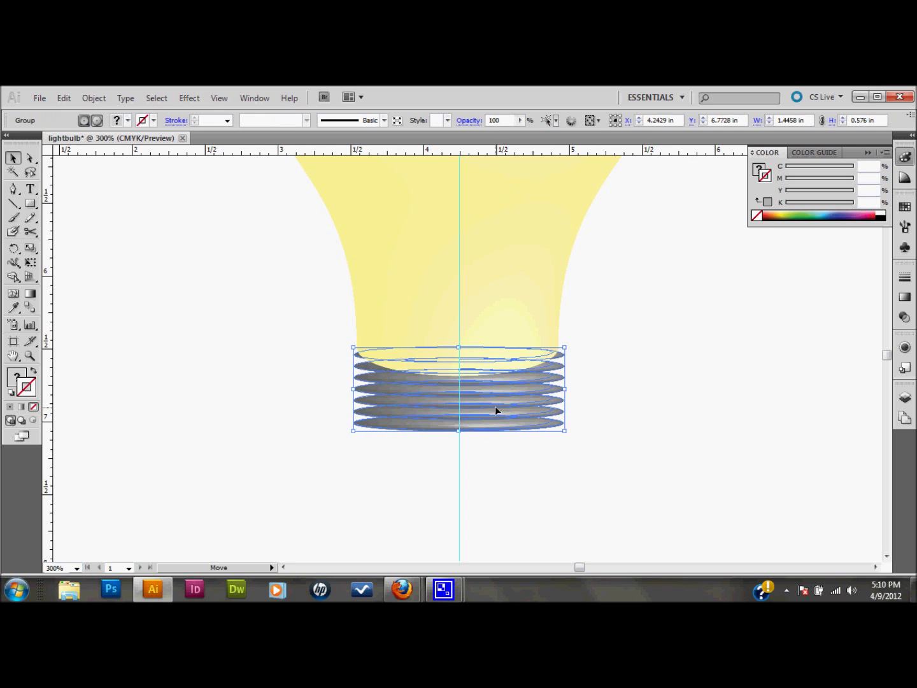
drag(497, 406, 497, 404)
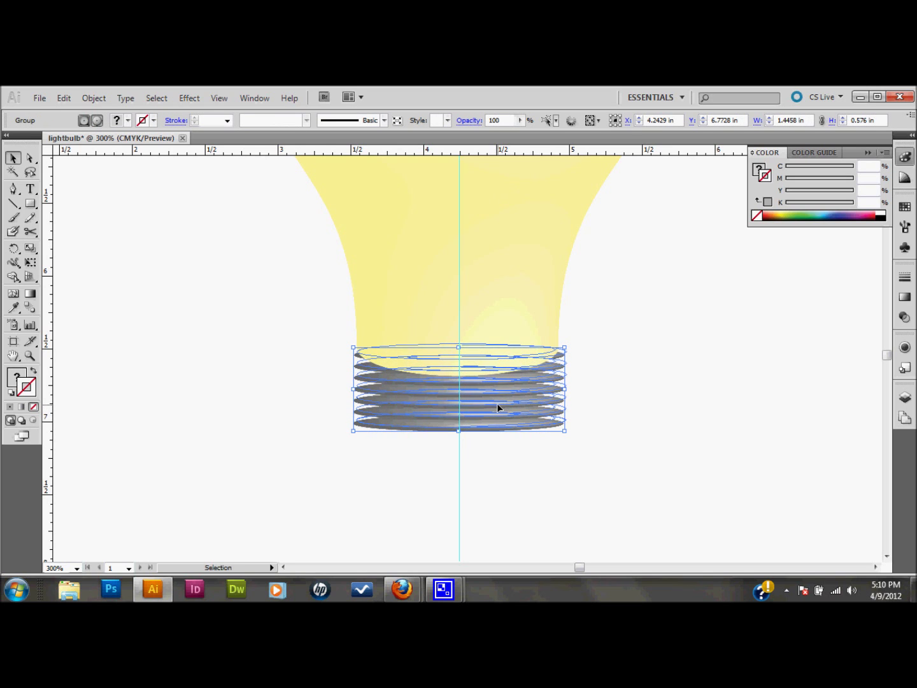
drag(567, 386, 558, 387)
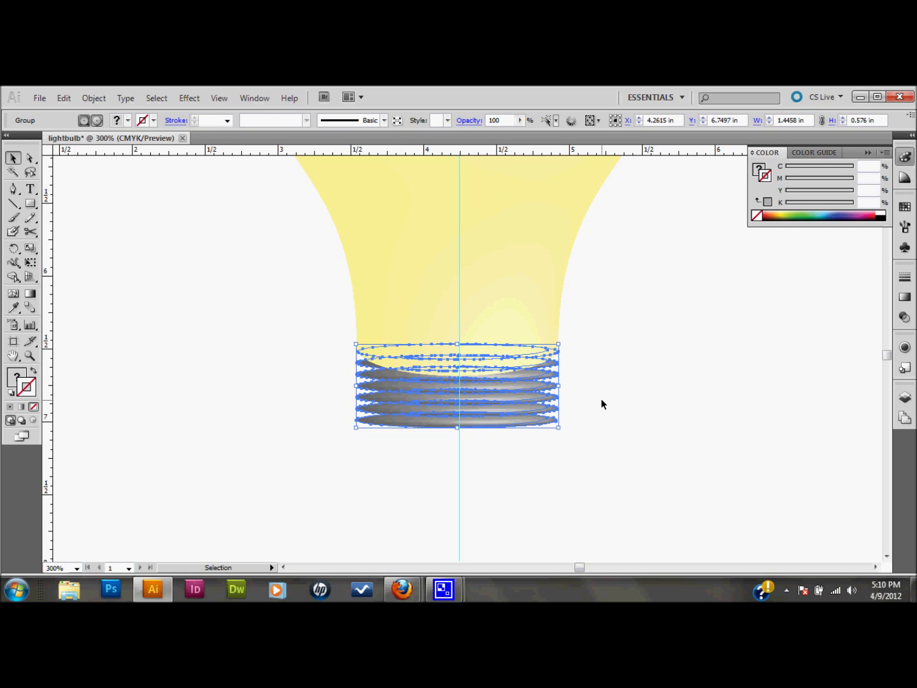
click(601, 398)
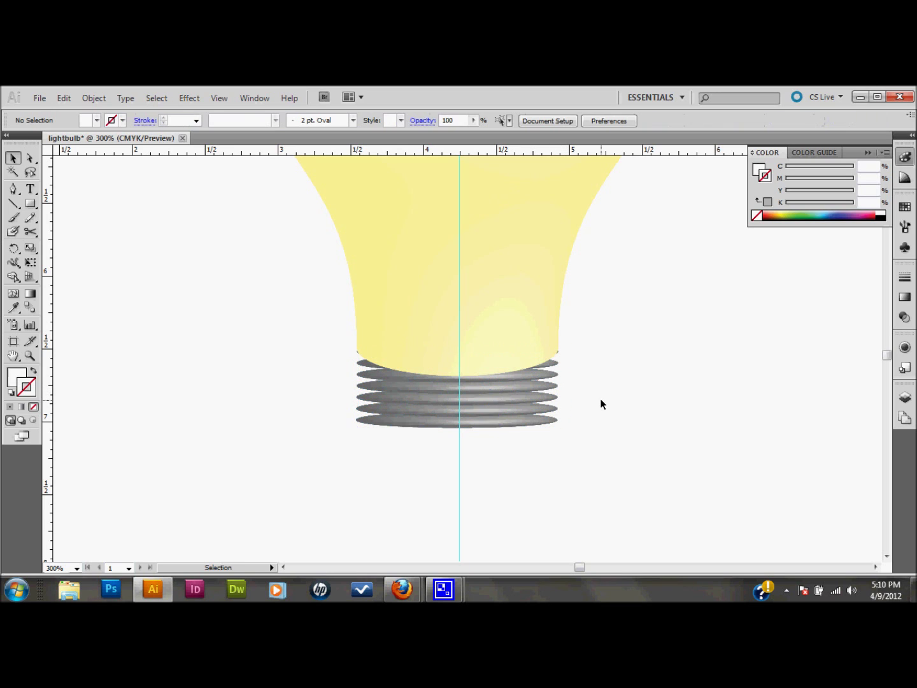
- Set the right half of the bulb glass to Multiply blend mode in the Transparency panel
scroll(582, 340, up, 3)
click(536, 302)
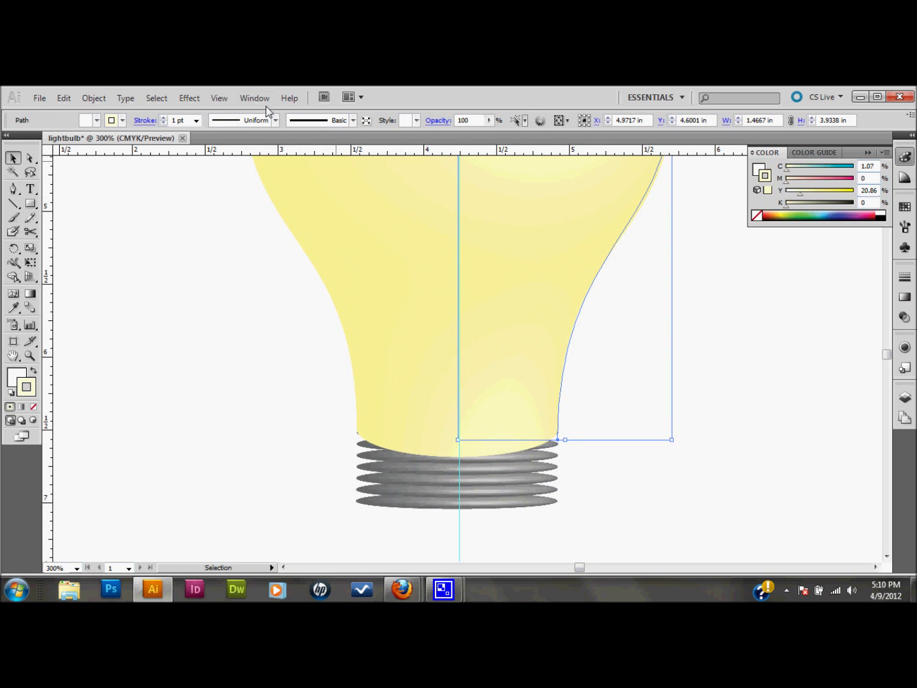
click(264, 100)
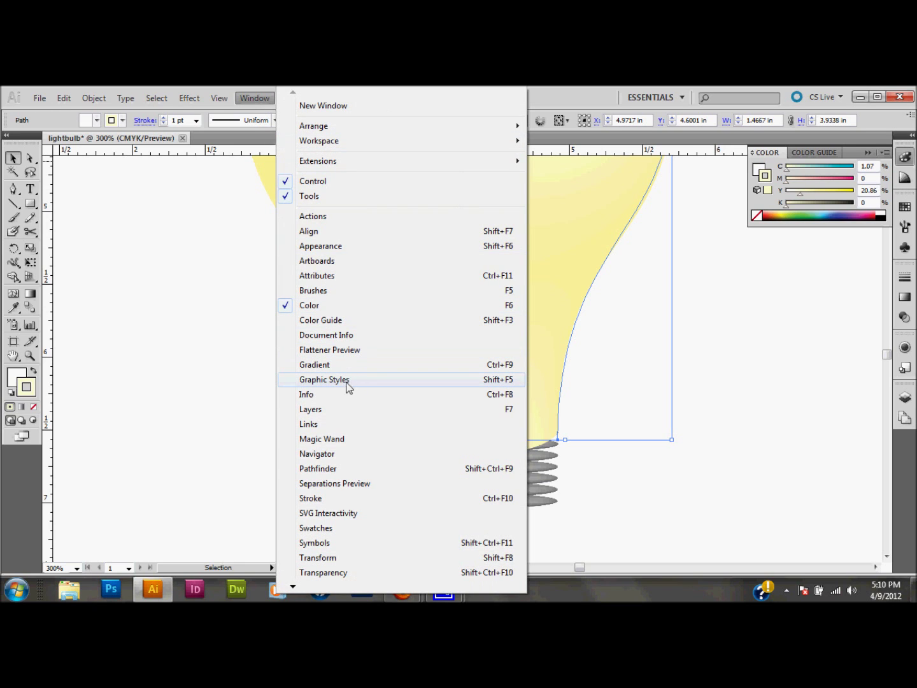
click(350, 574)
click(782, 288)
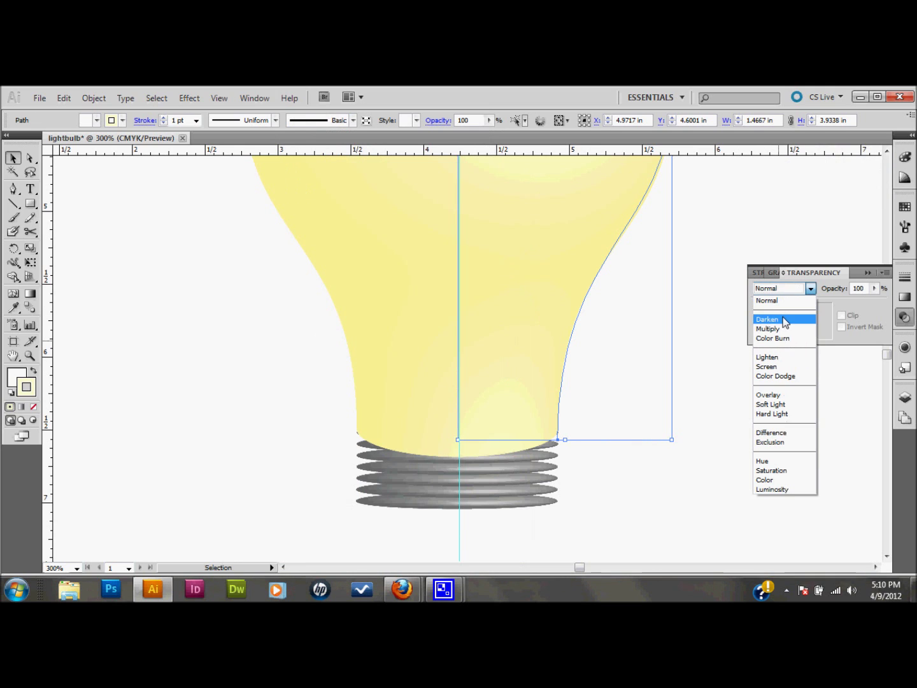
key(Escape)
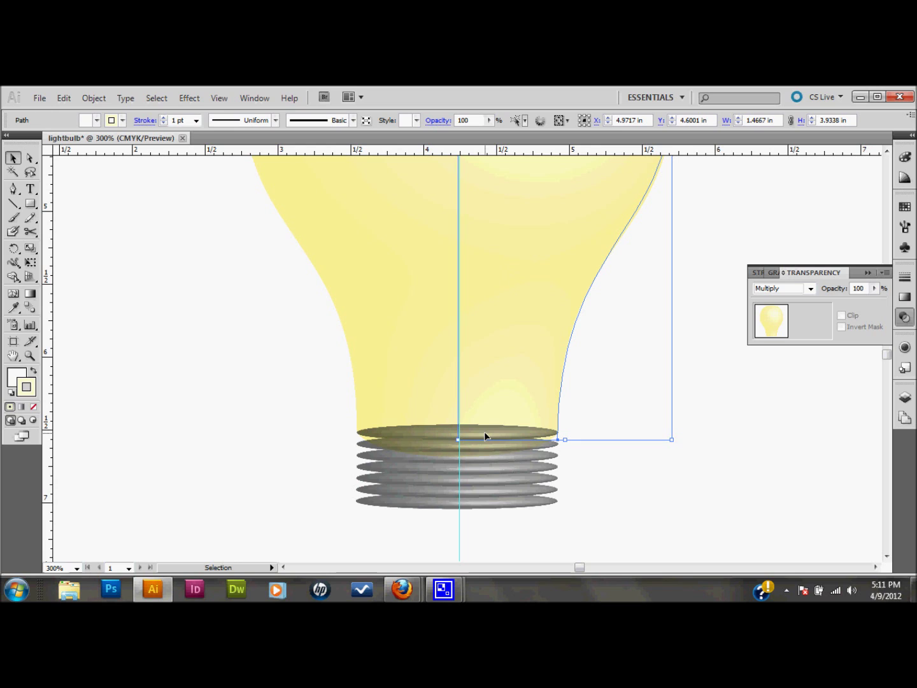
click(506, 474)
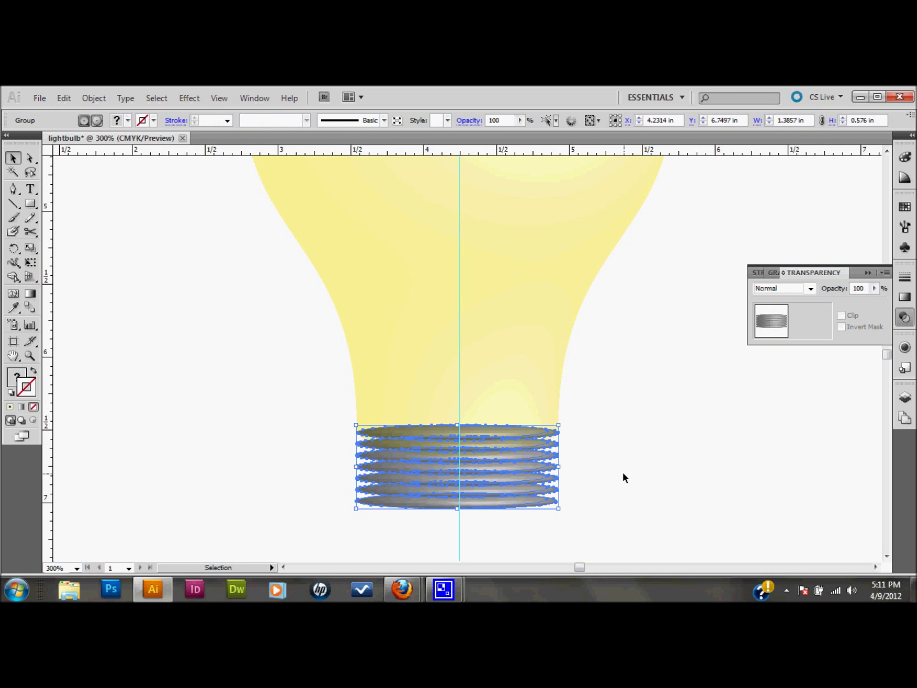
- Bring the screw base group to the front with Arrange > Bring to Front, then deselect
key(a)
key(v)
click(93, 98)
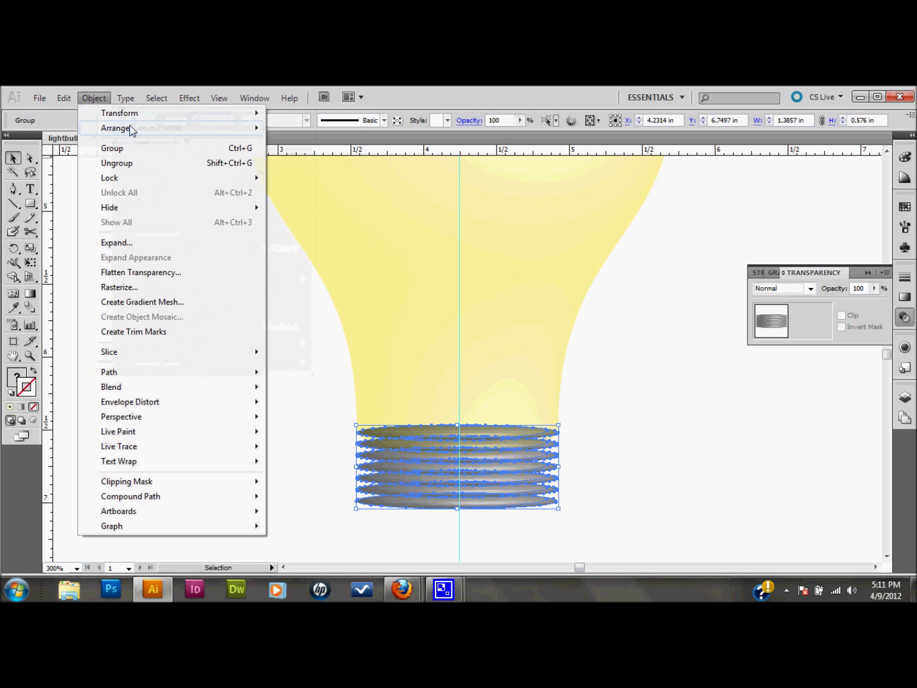
mouse_move(118, 128)
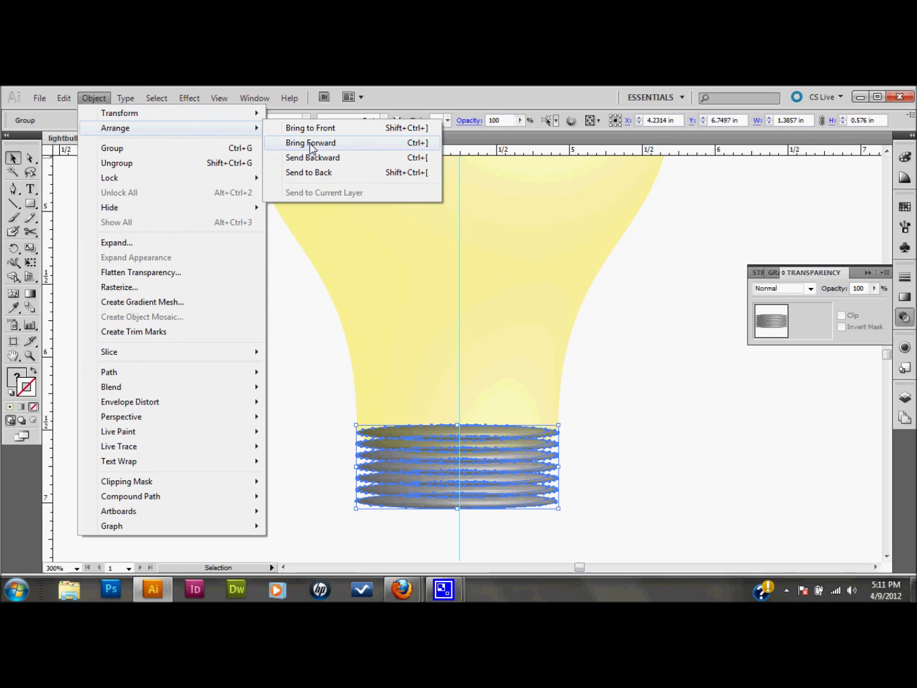
click(332, 127)
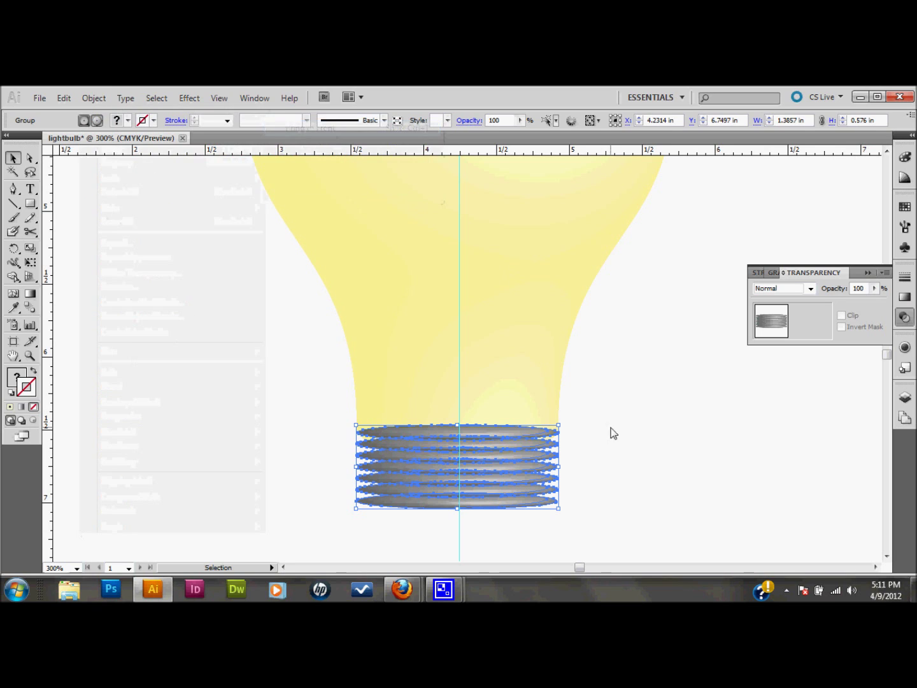
click(586, 430)
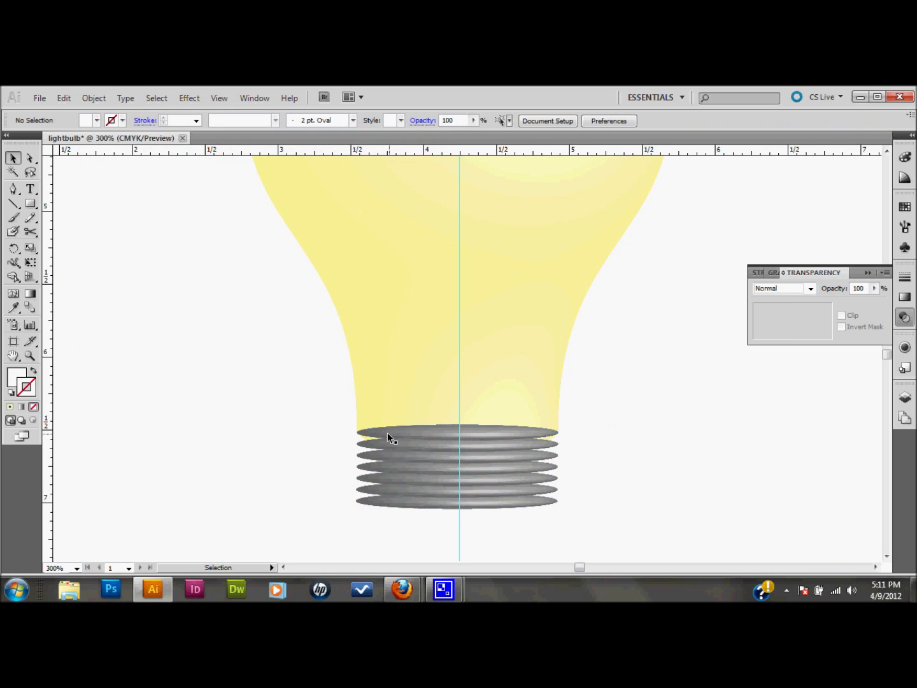
click(469, 456)
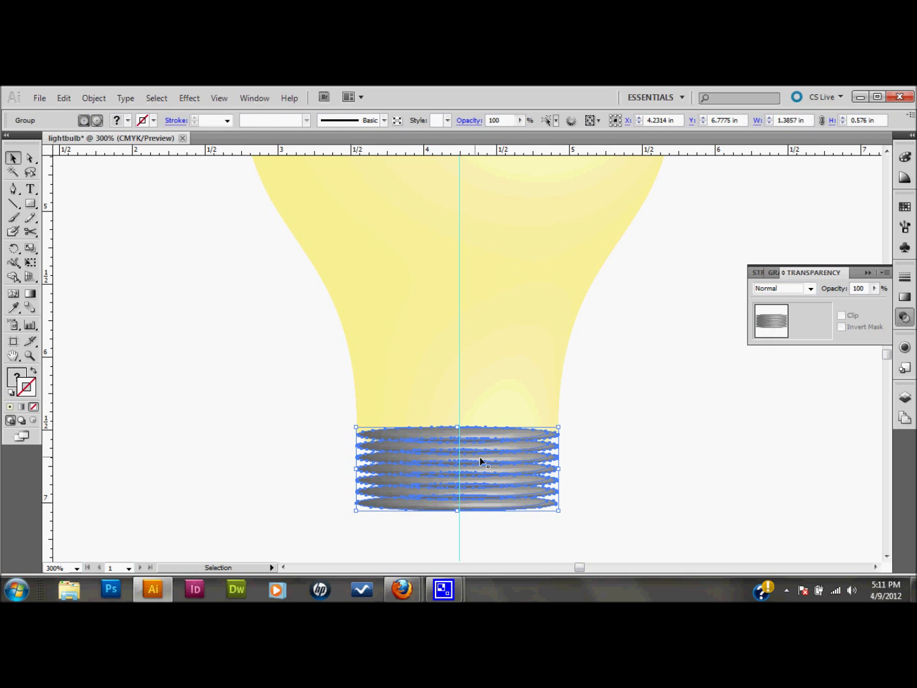
click(584, 475)
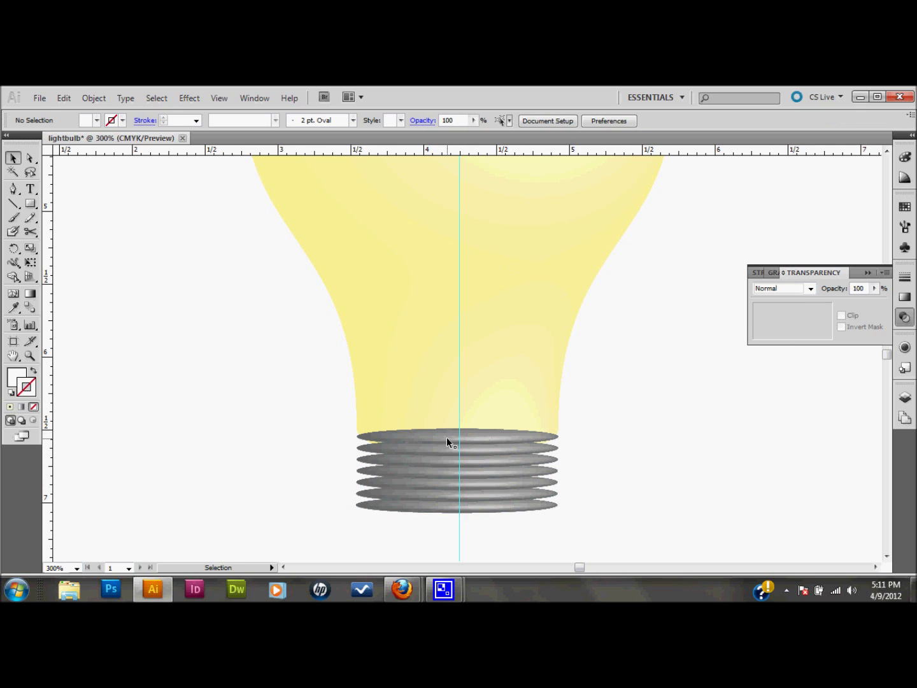
key(ctrl+z)
scroll(652, 392, down, 4)
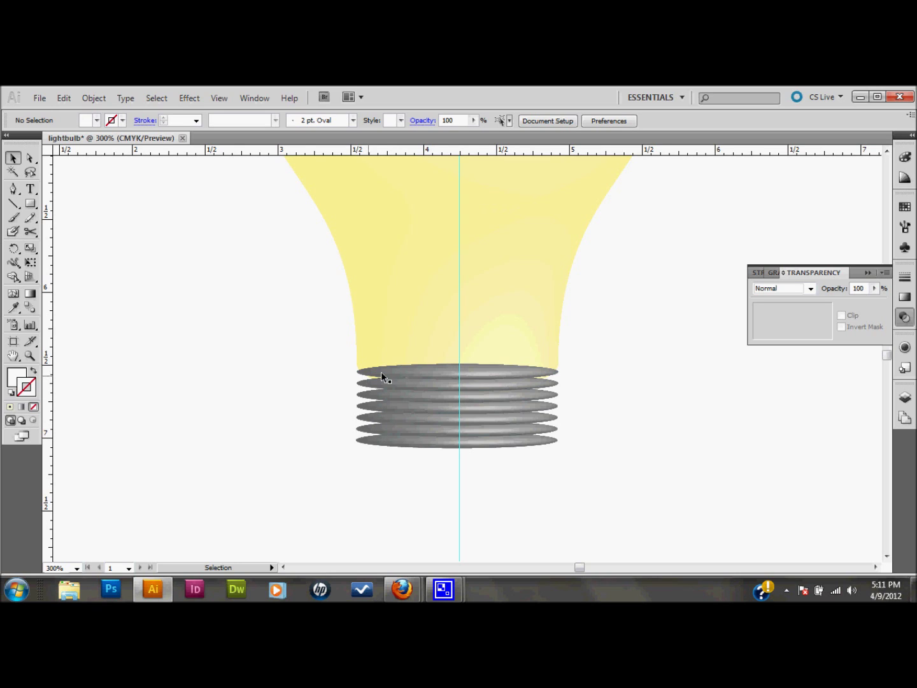
- Draw a rectangle over the screw threads, send it to the back, and fill it with sampled gray
click(30, 204)
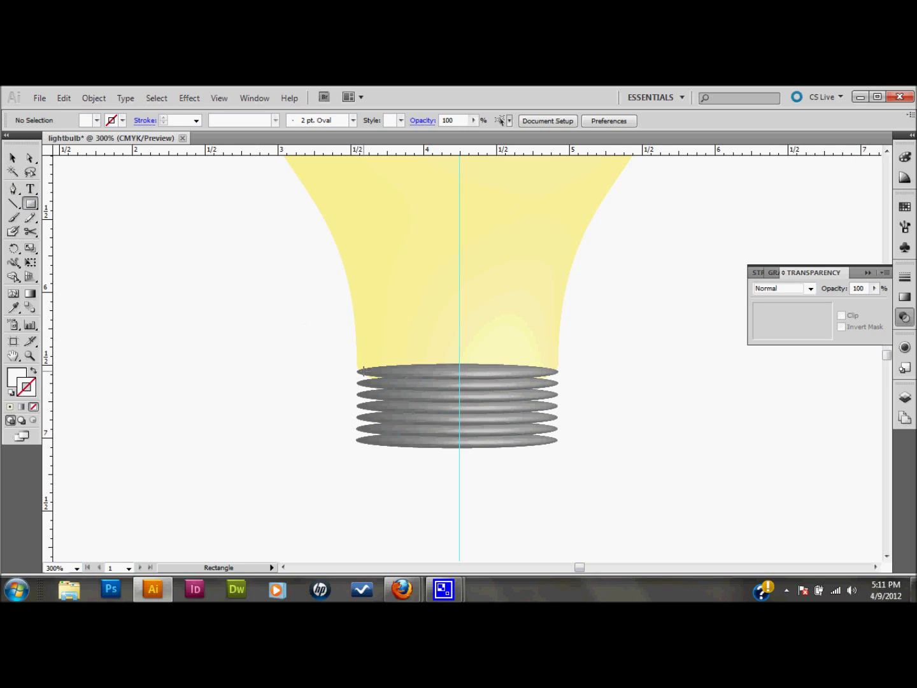
mouse_move(393, 422)
mouse_down()
mouse_move(456, 440)
mouse_move(546, 440)
mouse_up()
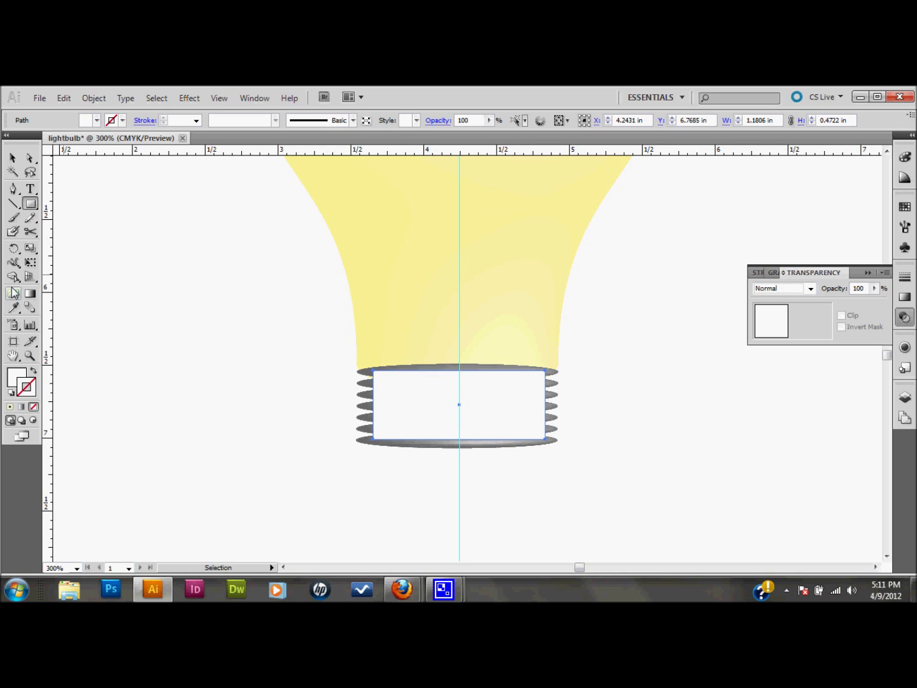
key(ctrl+shift+bracketleft)
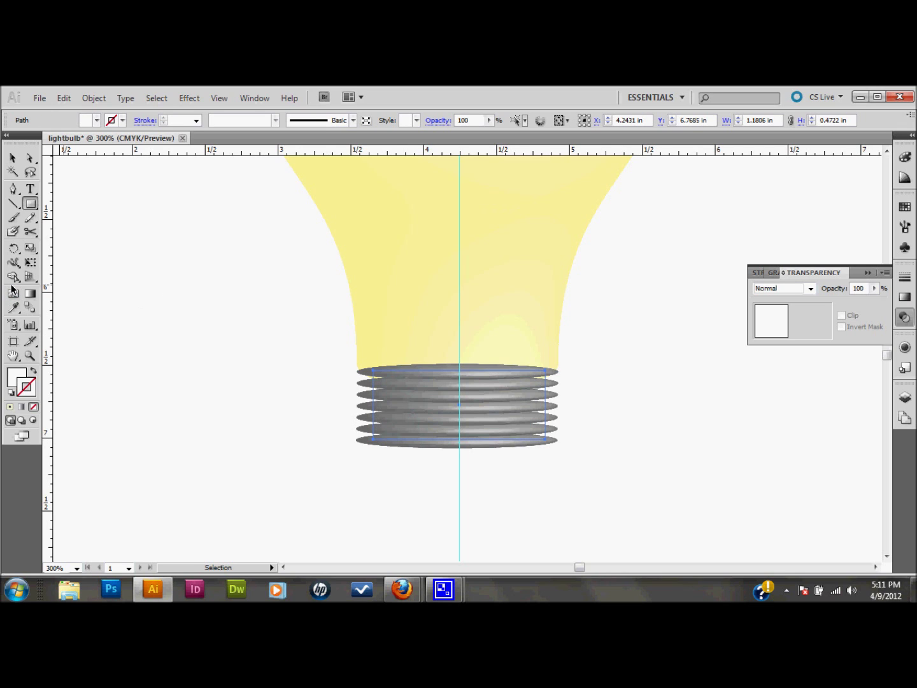
click(14, 307)
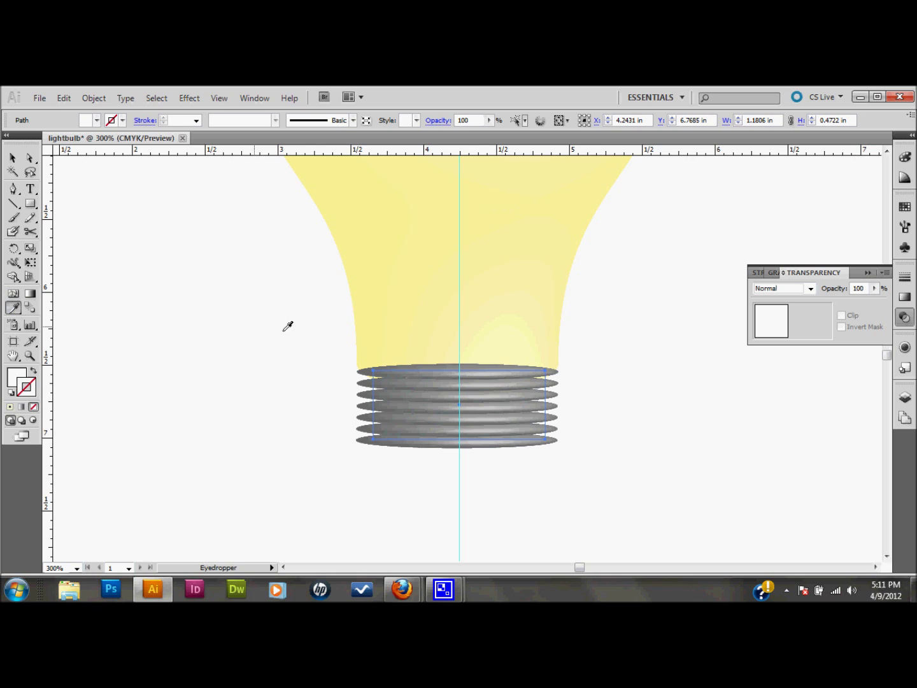
click(383, 379)
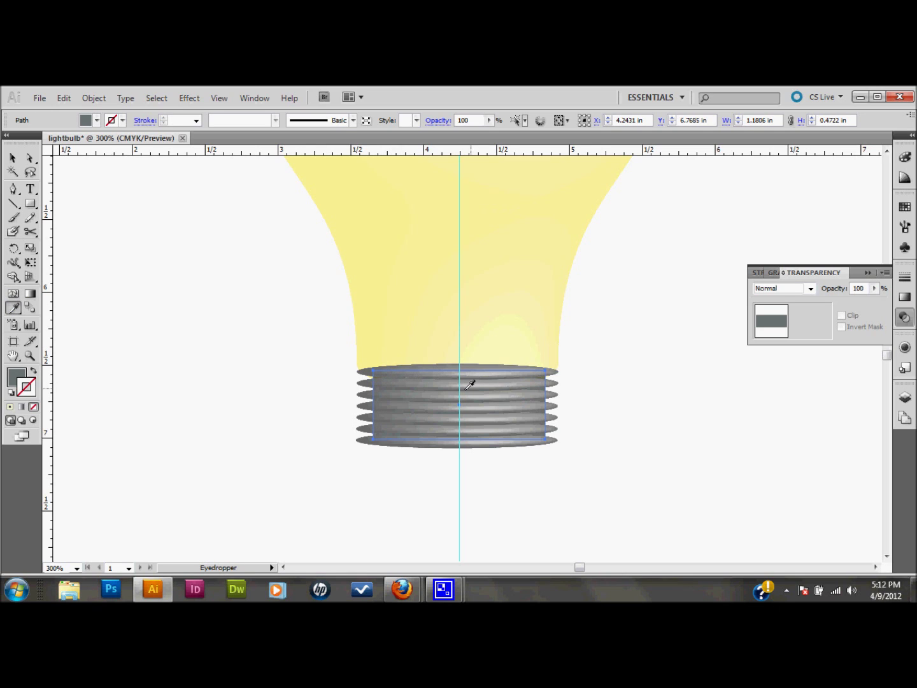
key(ctrl)
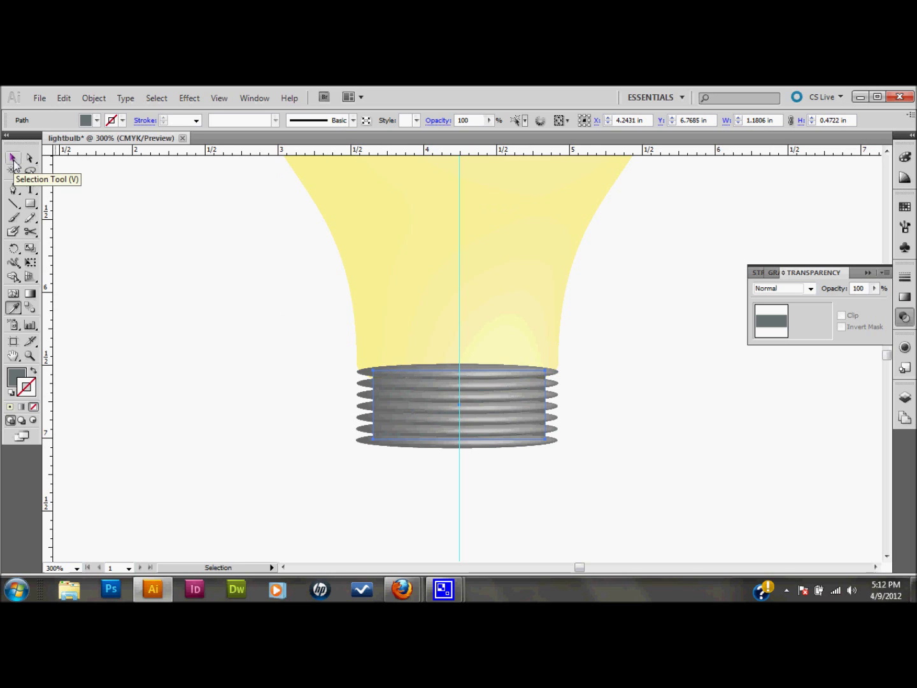
click(13, 157)
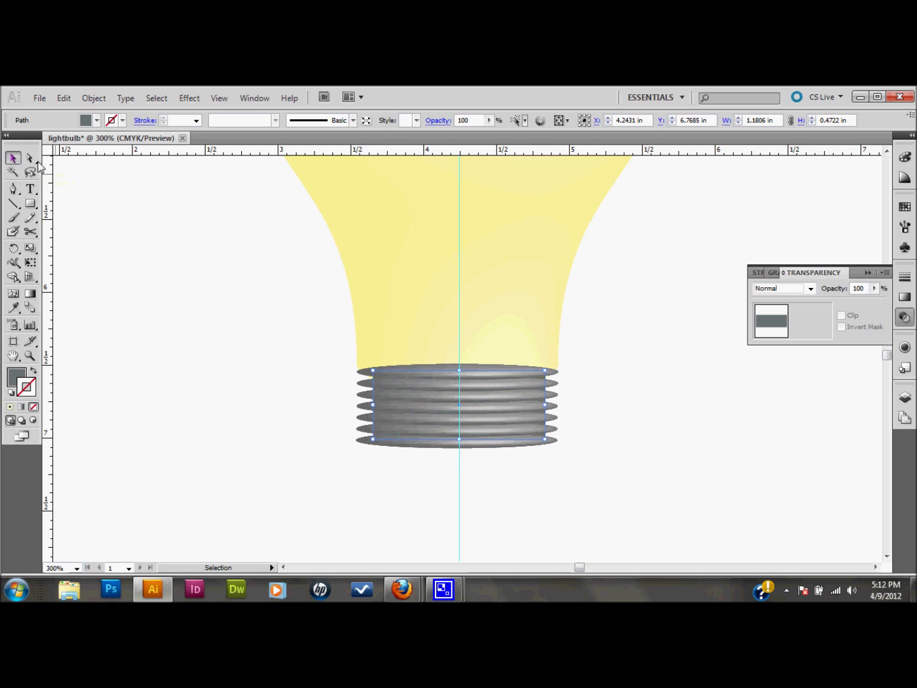
click(630, 405)
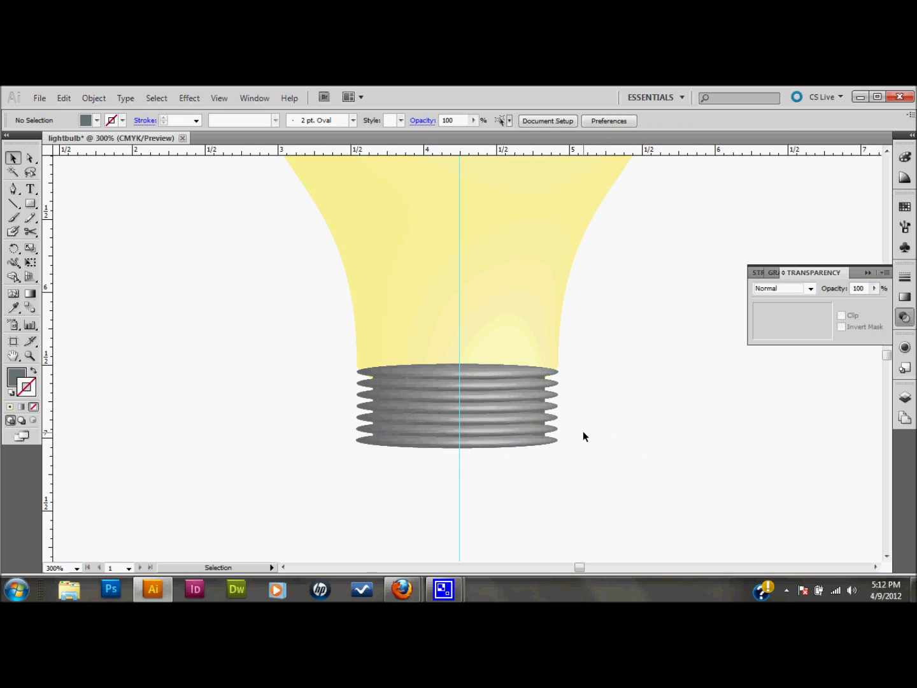
- Zoom out to fit the bulb and hide the guides with Ctrl+;
key(ctrl+1)
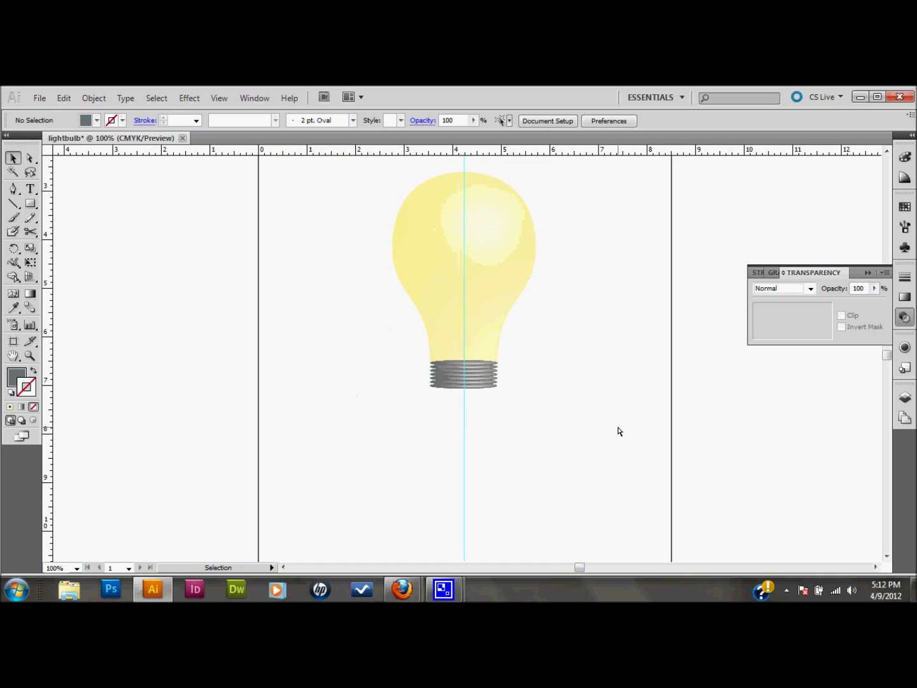
scroll(572, 361, up, 2)
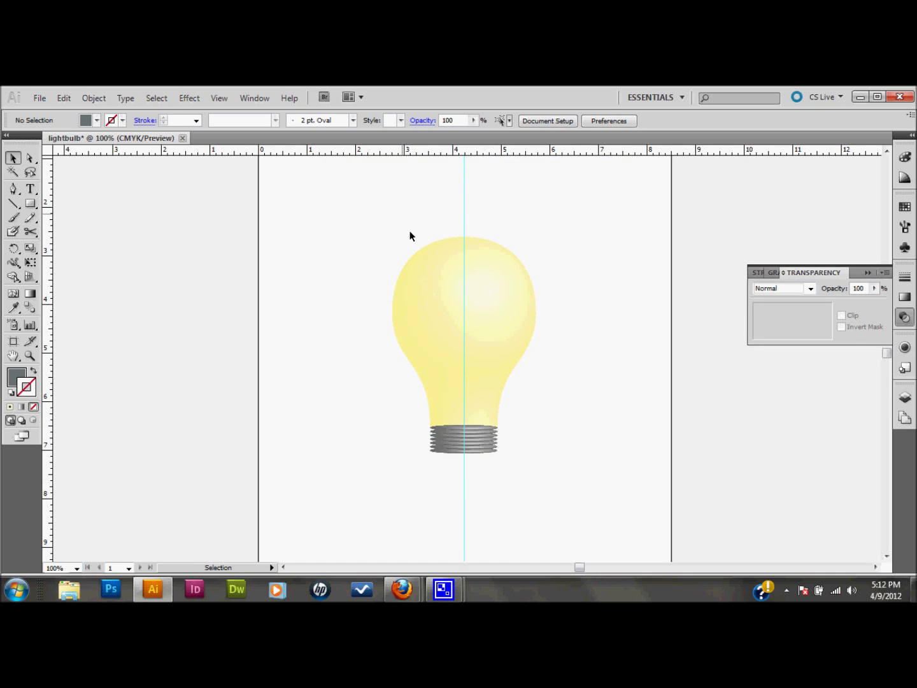
drag(401, 213, 553, 478)
click(573, 451)
key(ctrl+semicolon)
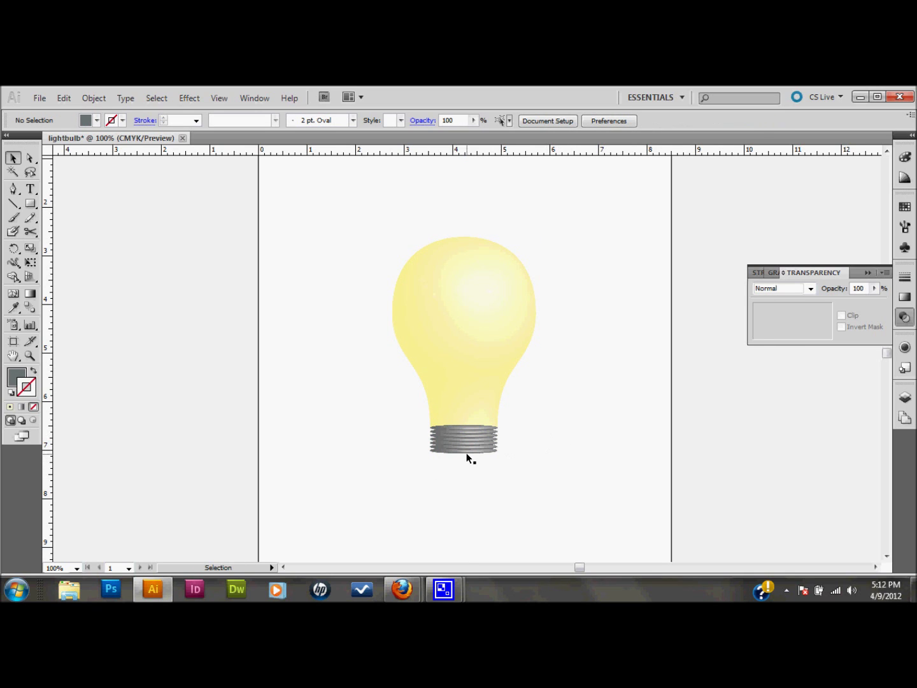
- Zoom in with a marquee tightly around the bulb
scroll(404, 408, down, 1)
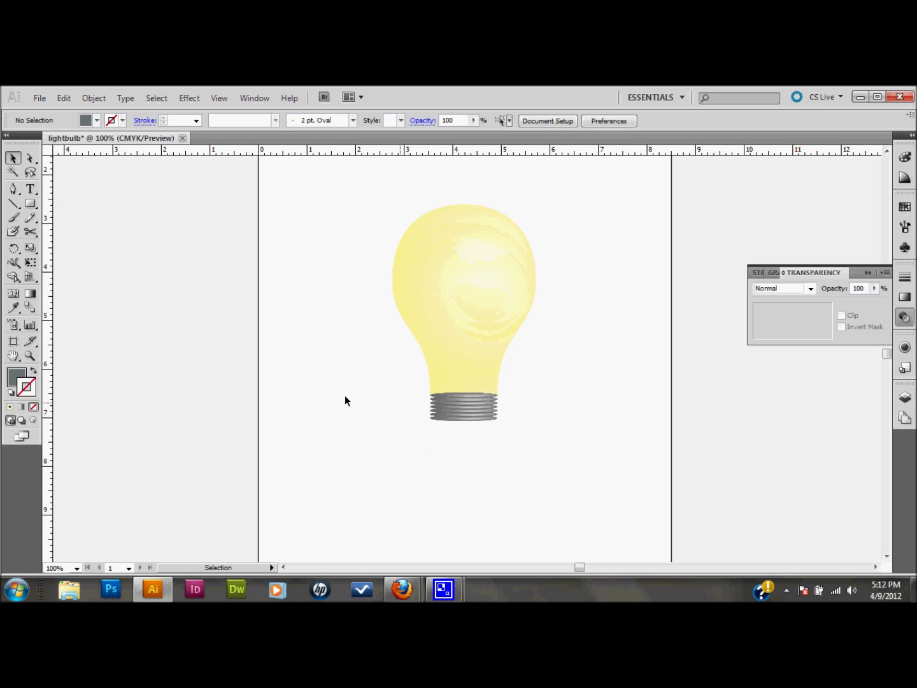
click(30, 355)
drag(349, 173, 584, 457)
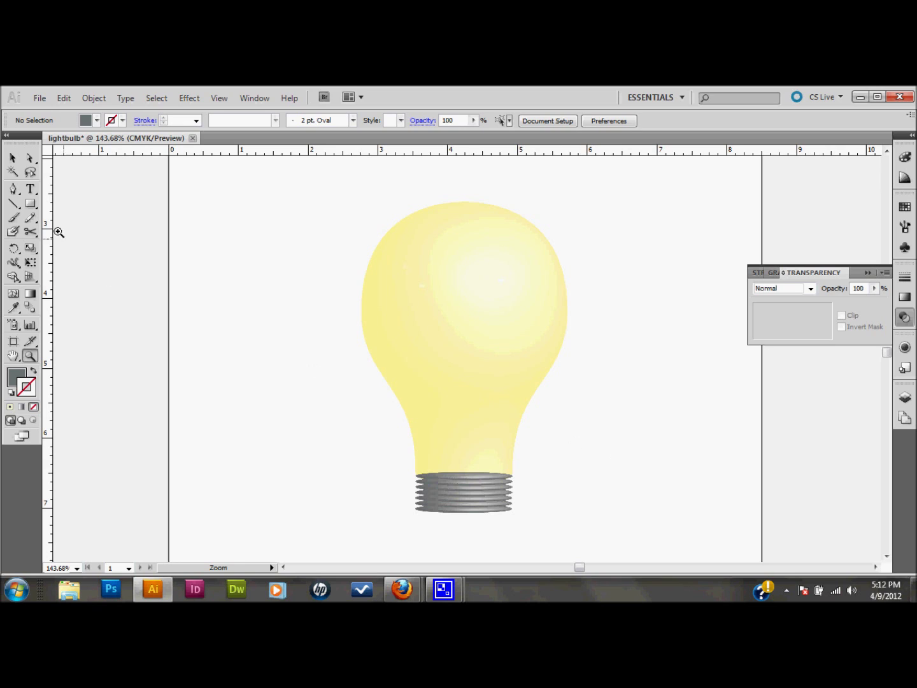
- Draw a four-point pointed tip path beneath the screw base with the Pen tool
click(13, 190)
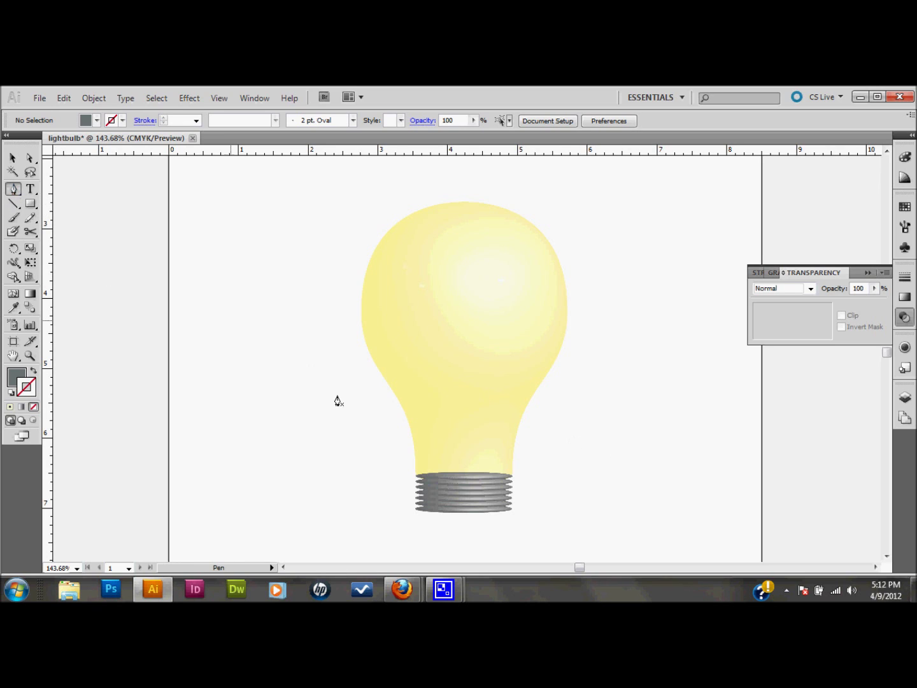
click(421, 513)
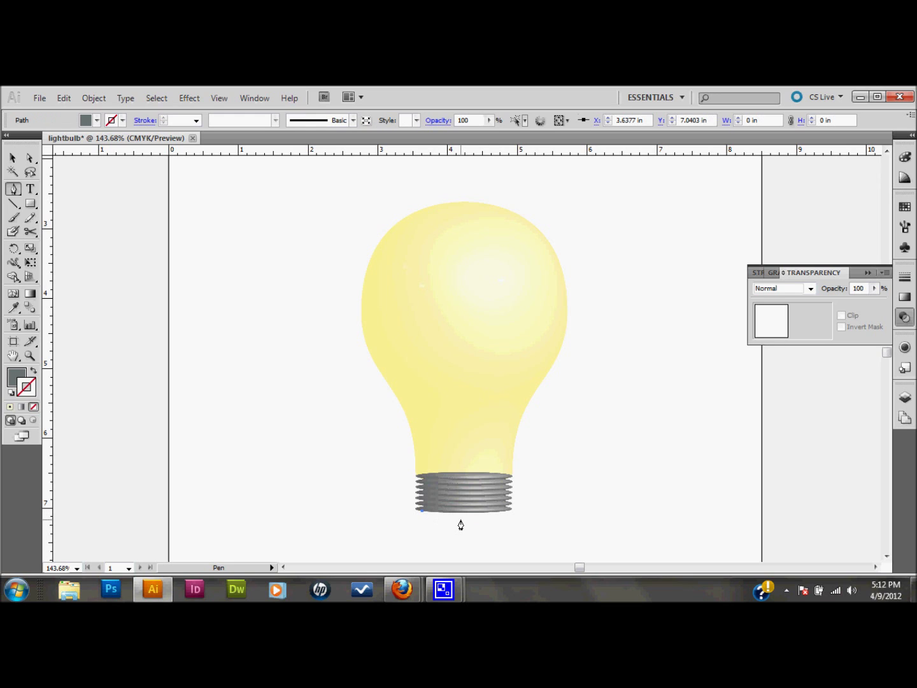
click(461, 520)
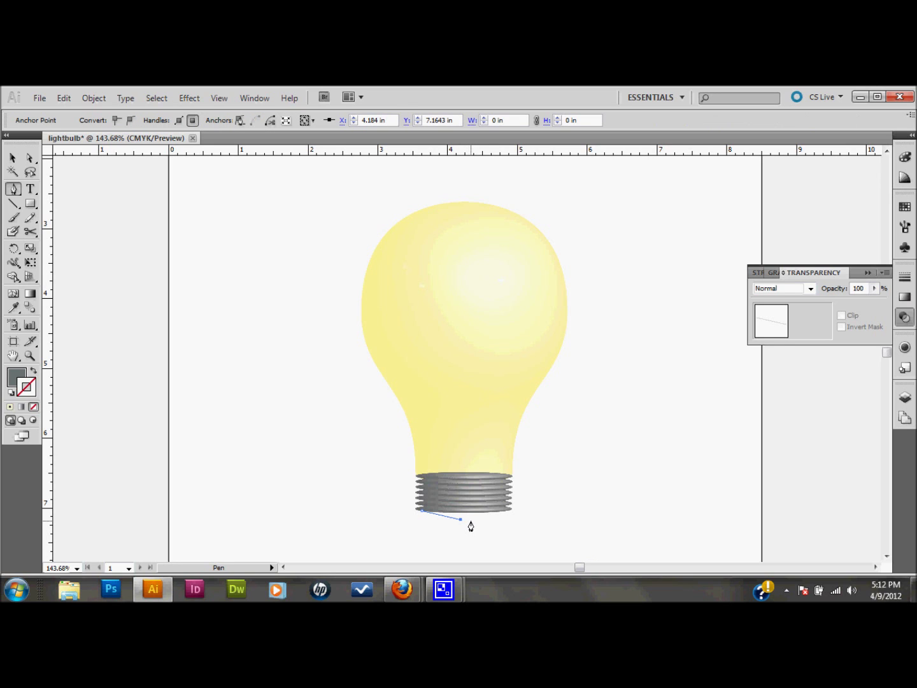
click(472, 521)
click(505, 512)
key(ctrl)
click(14, 157)
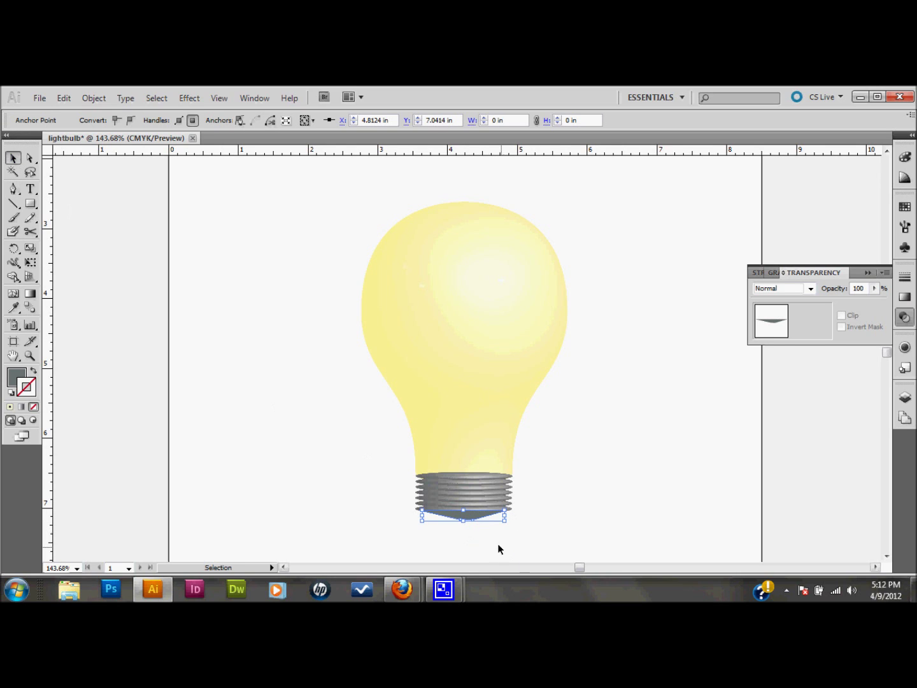
click(217, 410)
- Check the tip path with Direct Selection, then deselect it
click(29, 158)
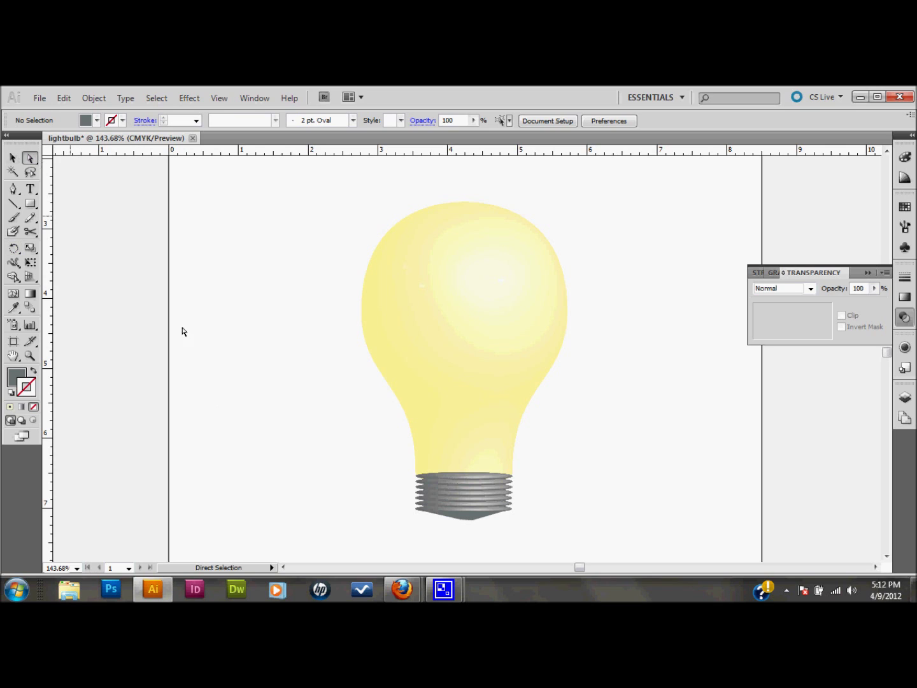
click(473, 520)
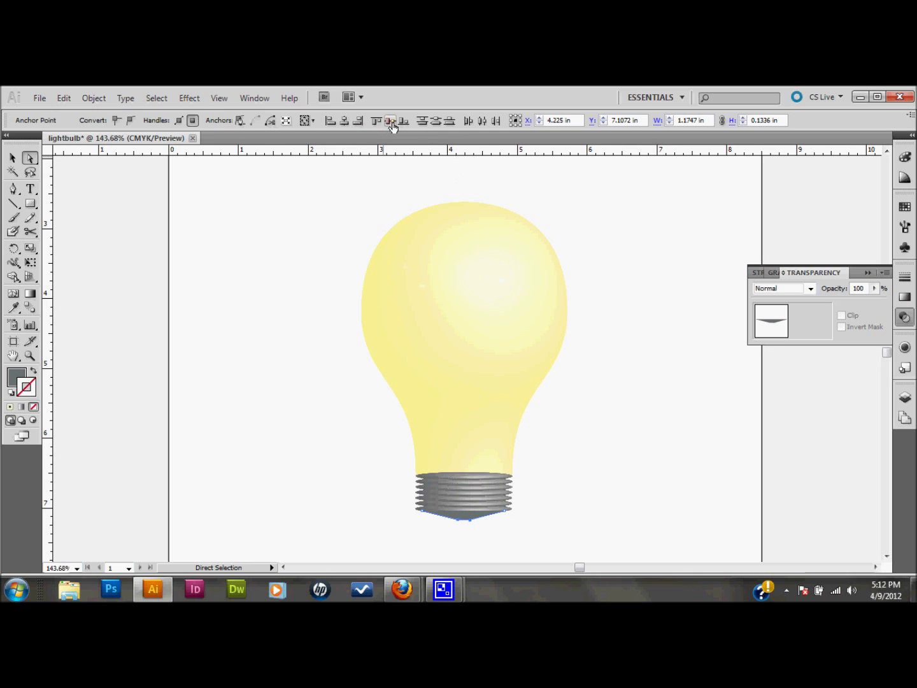
click(627, 359)
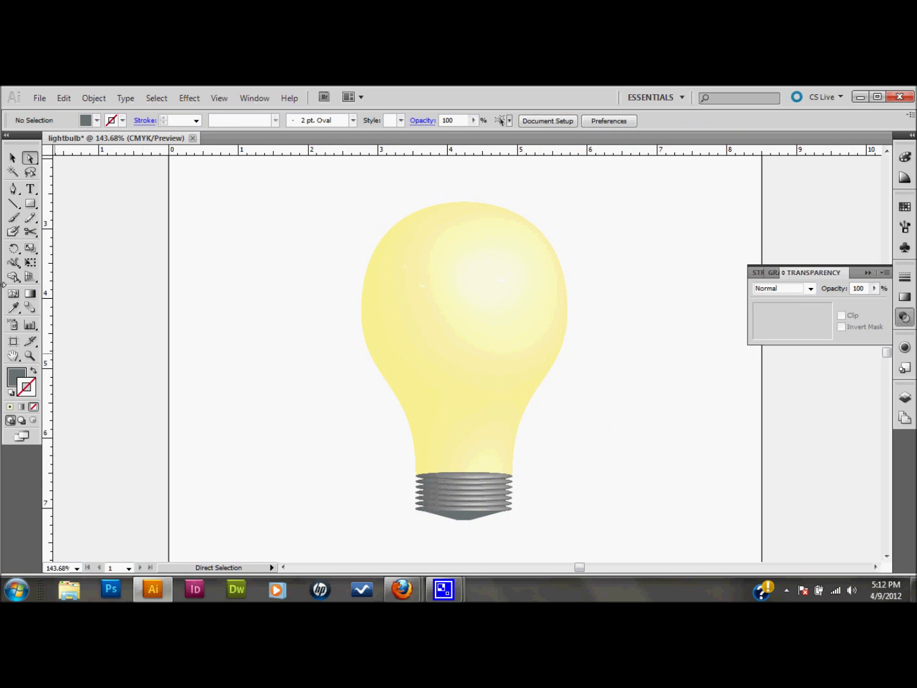
click(14, 189)
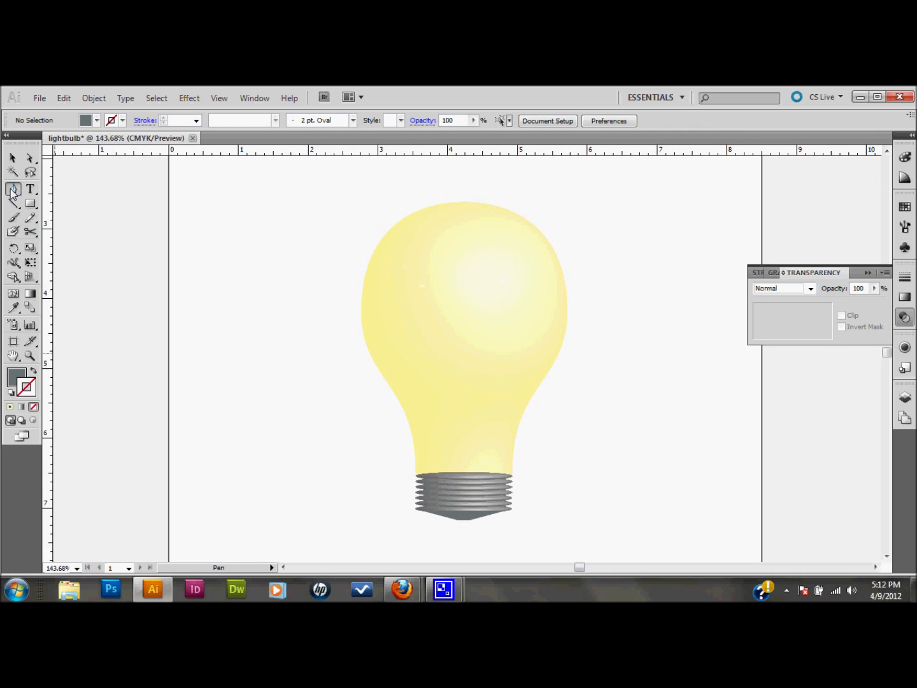
- Draw the filament's left stem curving up from the base into the bulb, with no fill
click(442, 473)
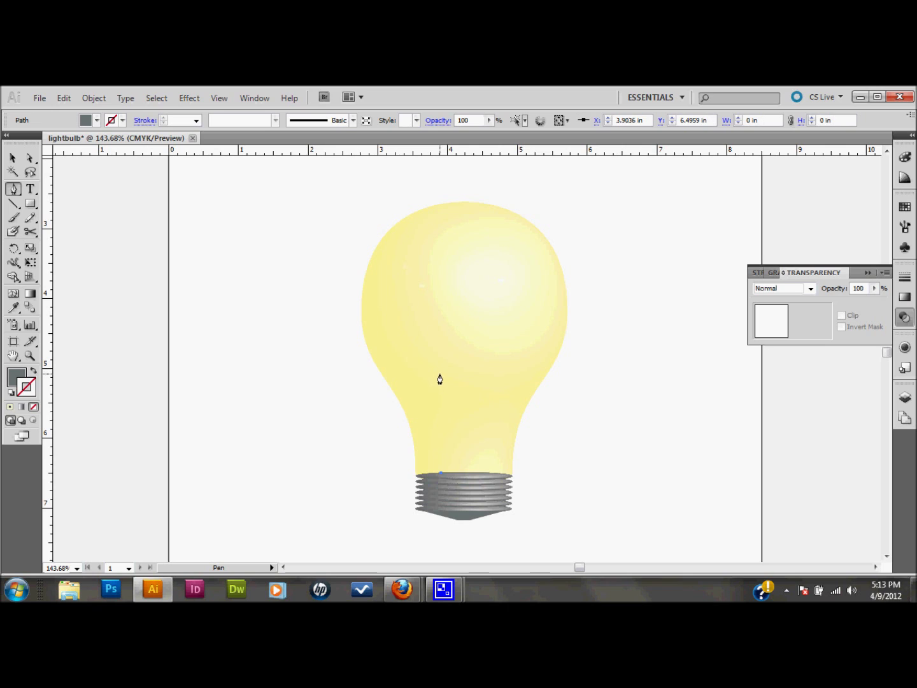
drag(440, 383, 434, 342)
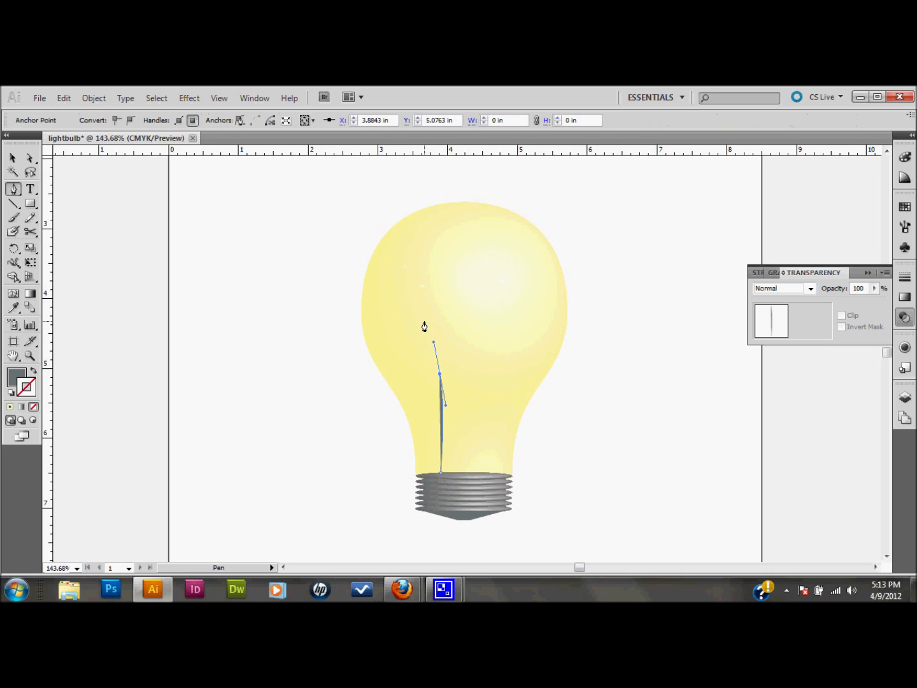
click(424, 321)
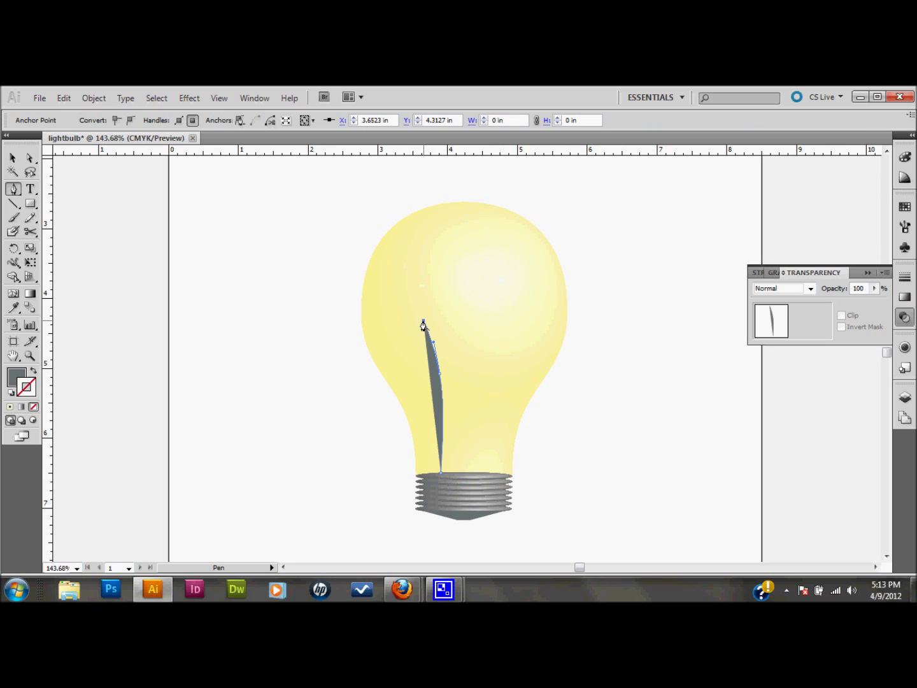
click(33, 370)
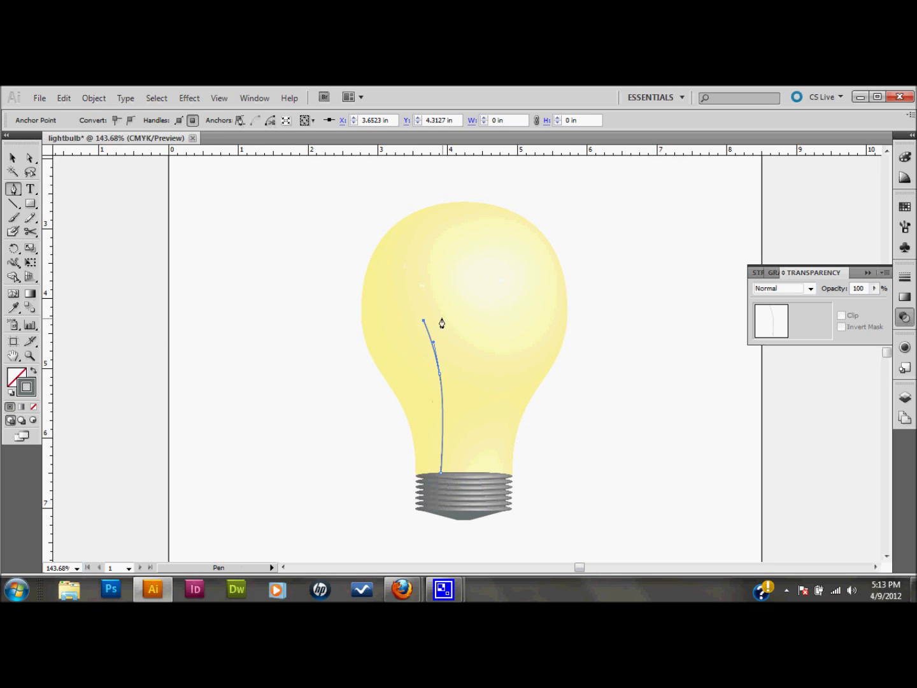
- Add a zigzag coil of points across the filament's top, left to right
drag(424, 321, 436, 322)
click(432, 323)
click(441, 316)
click(448, 323)
click(456, 316)
click(461, 324)
click(472, 316)
click(476, 325)
click(486, 317)
click(488, 326)
click(496, 318)
click(501, 326)
click(508, 317)
- Curve the right stem back down to the base, completing the filament path
drag(495, 371, 494, 384)
click(487, 474)
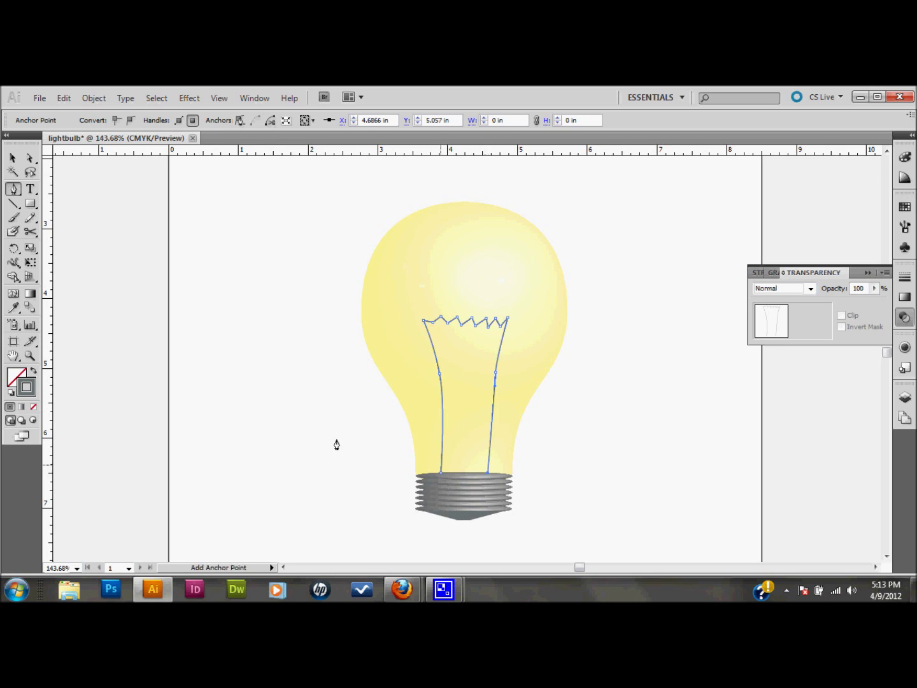
click(13, 157)
- Select the filament outline and set its fill to None
click(272, 318)
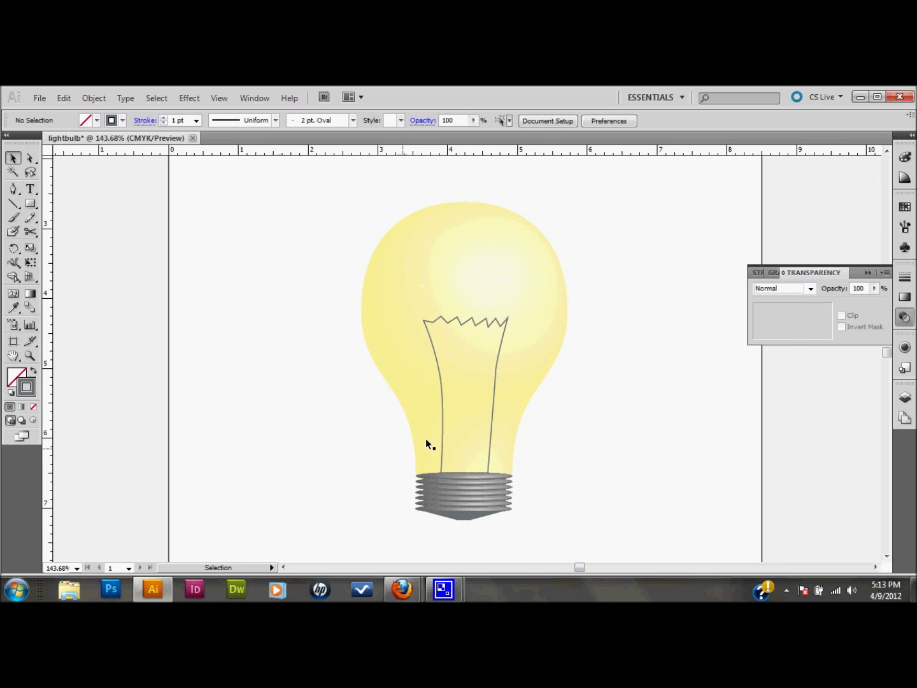
click(448, 322)
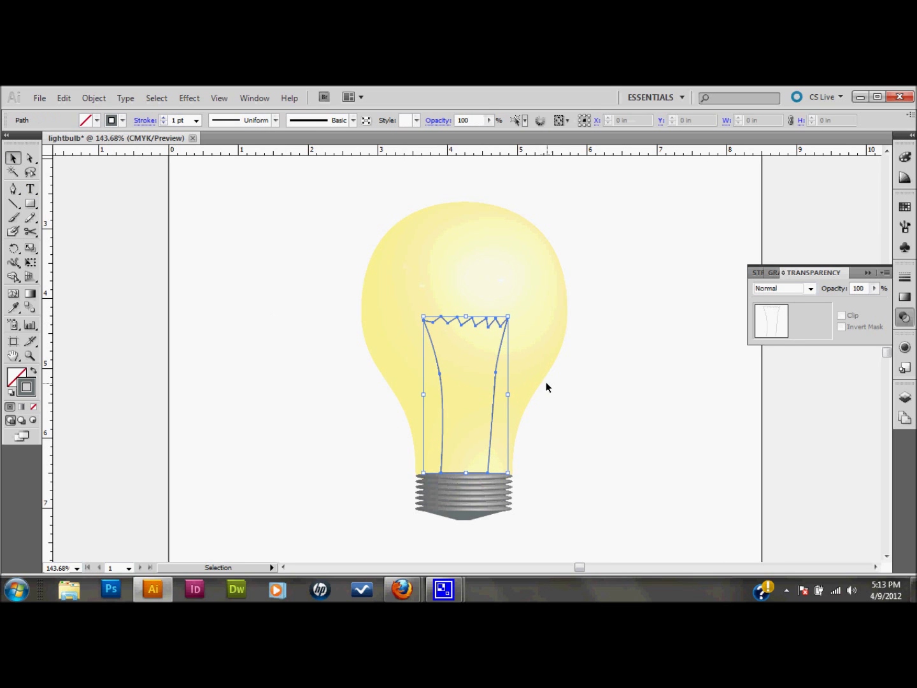
click(11, 393)
click(17, 378)
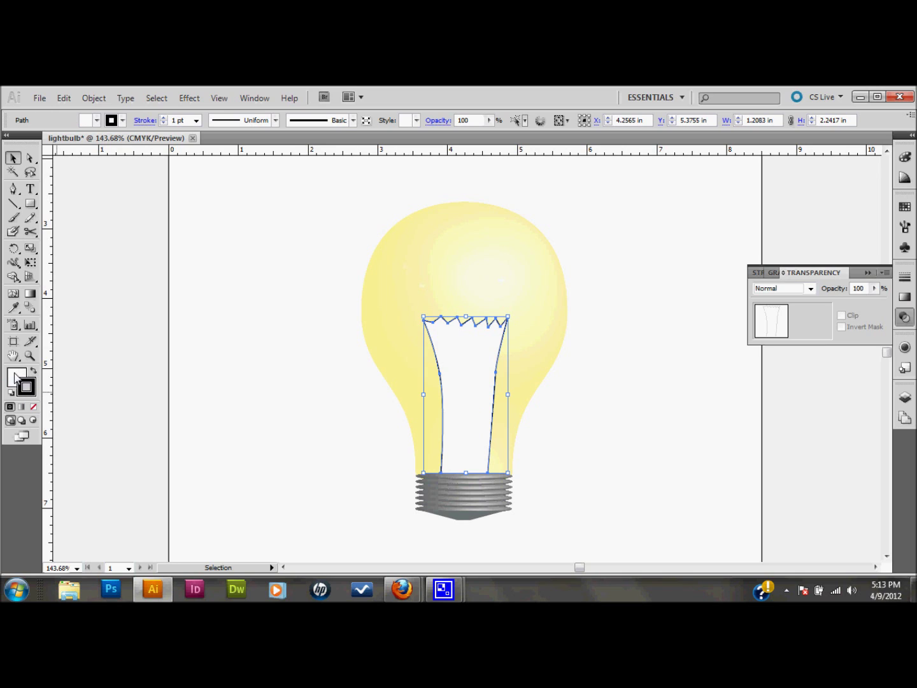
click(33, 407)
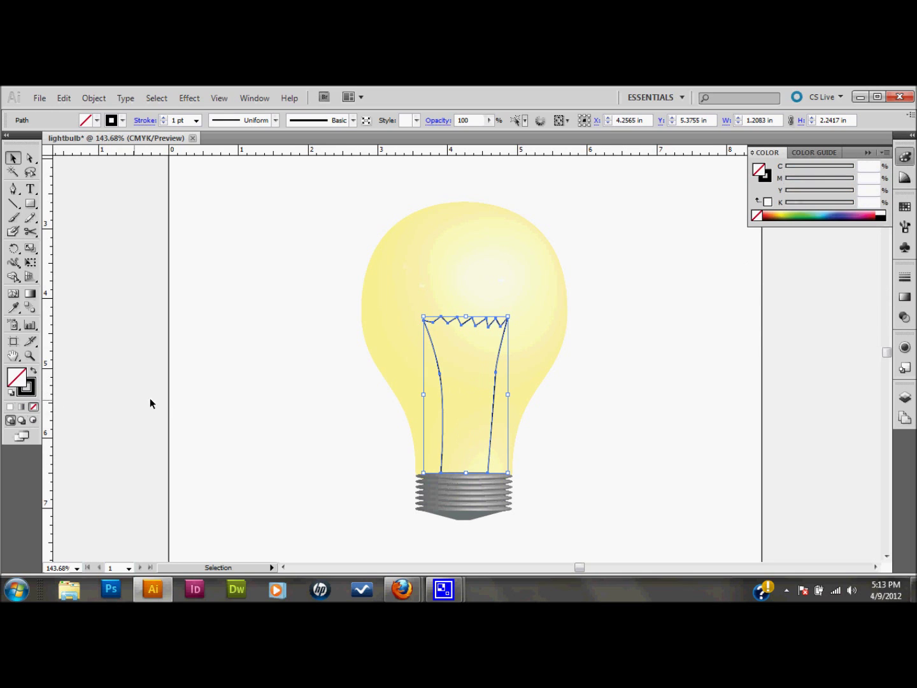
click(192, 396)
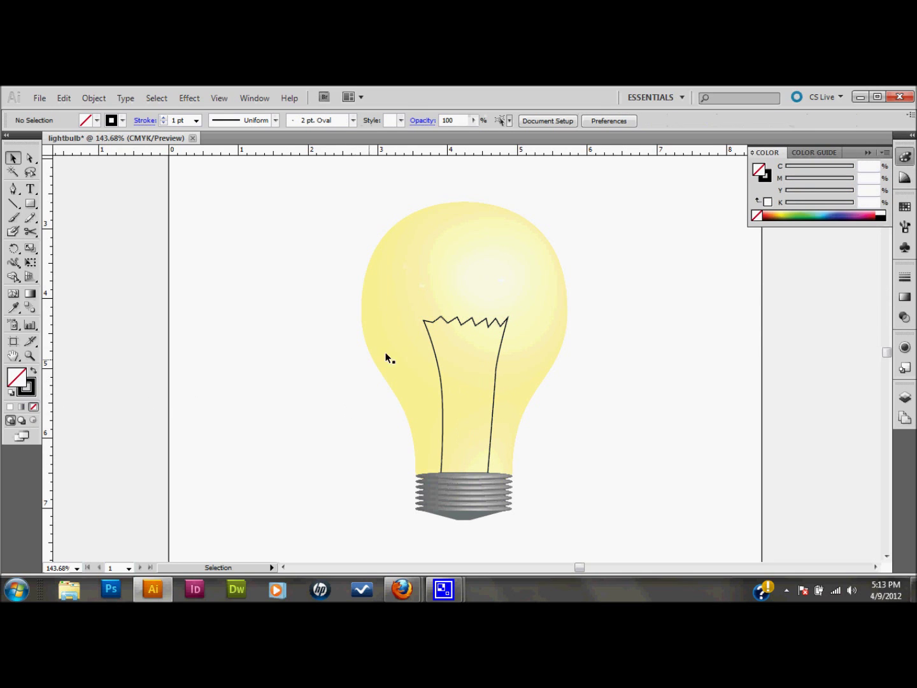
- Set the filament's opacity to 50% and deselect it
click(460, 325)
click(453, 120)
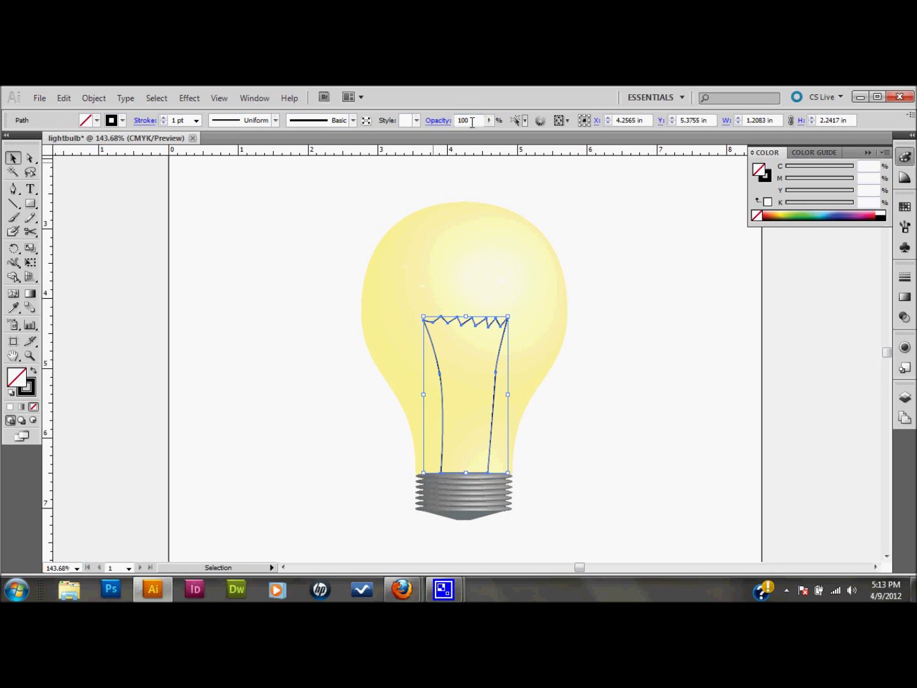
text(50)
key(Return)
click(280, 216)
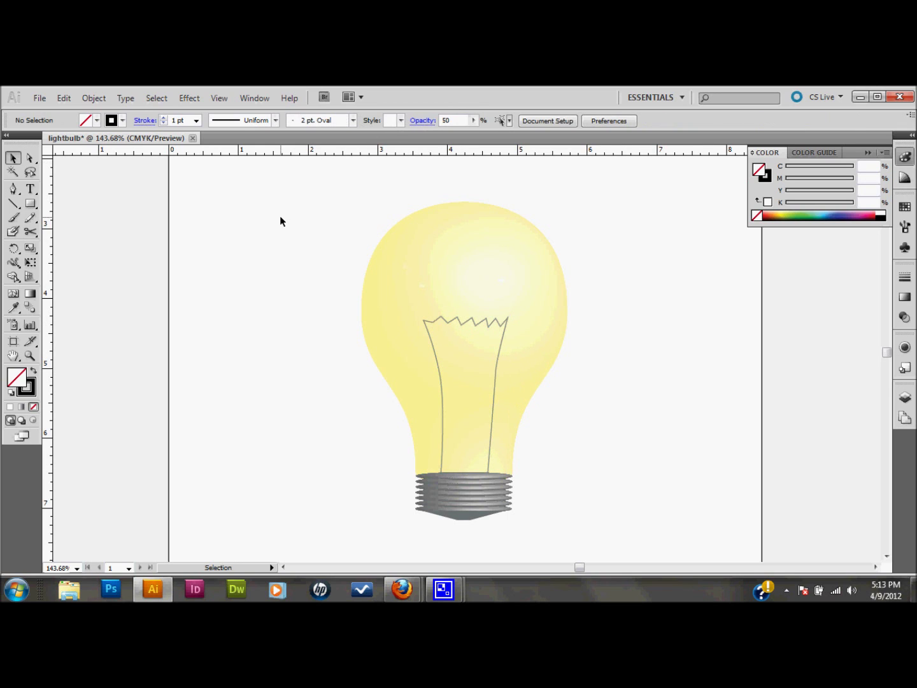